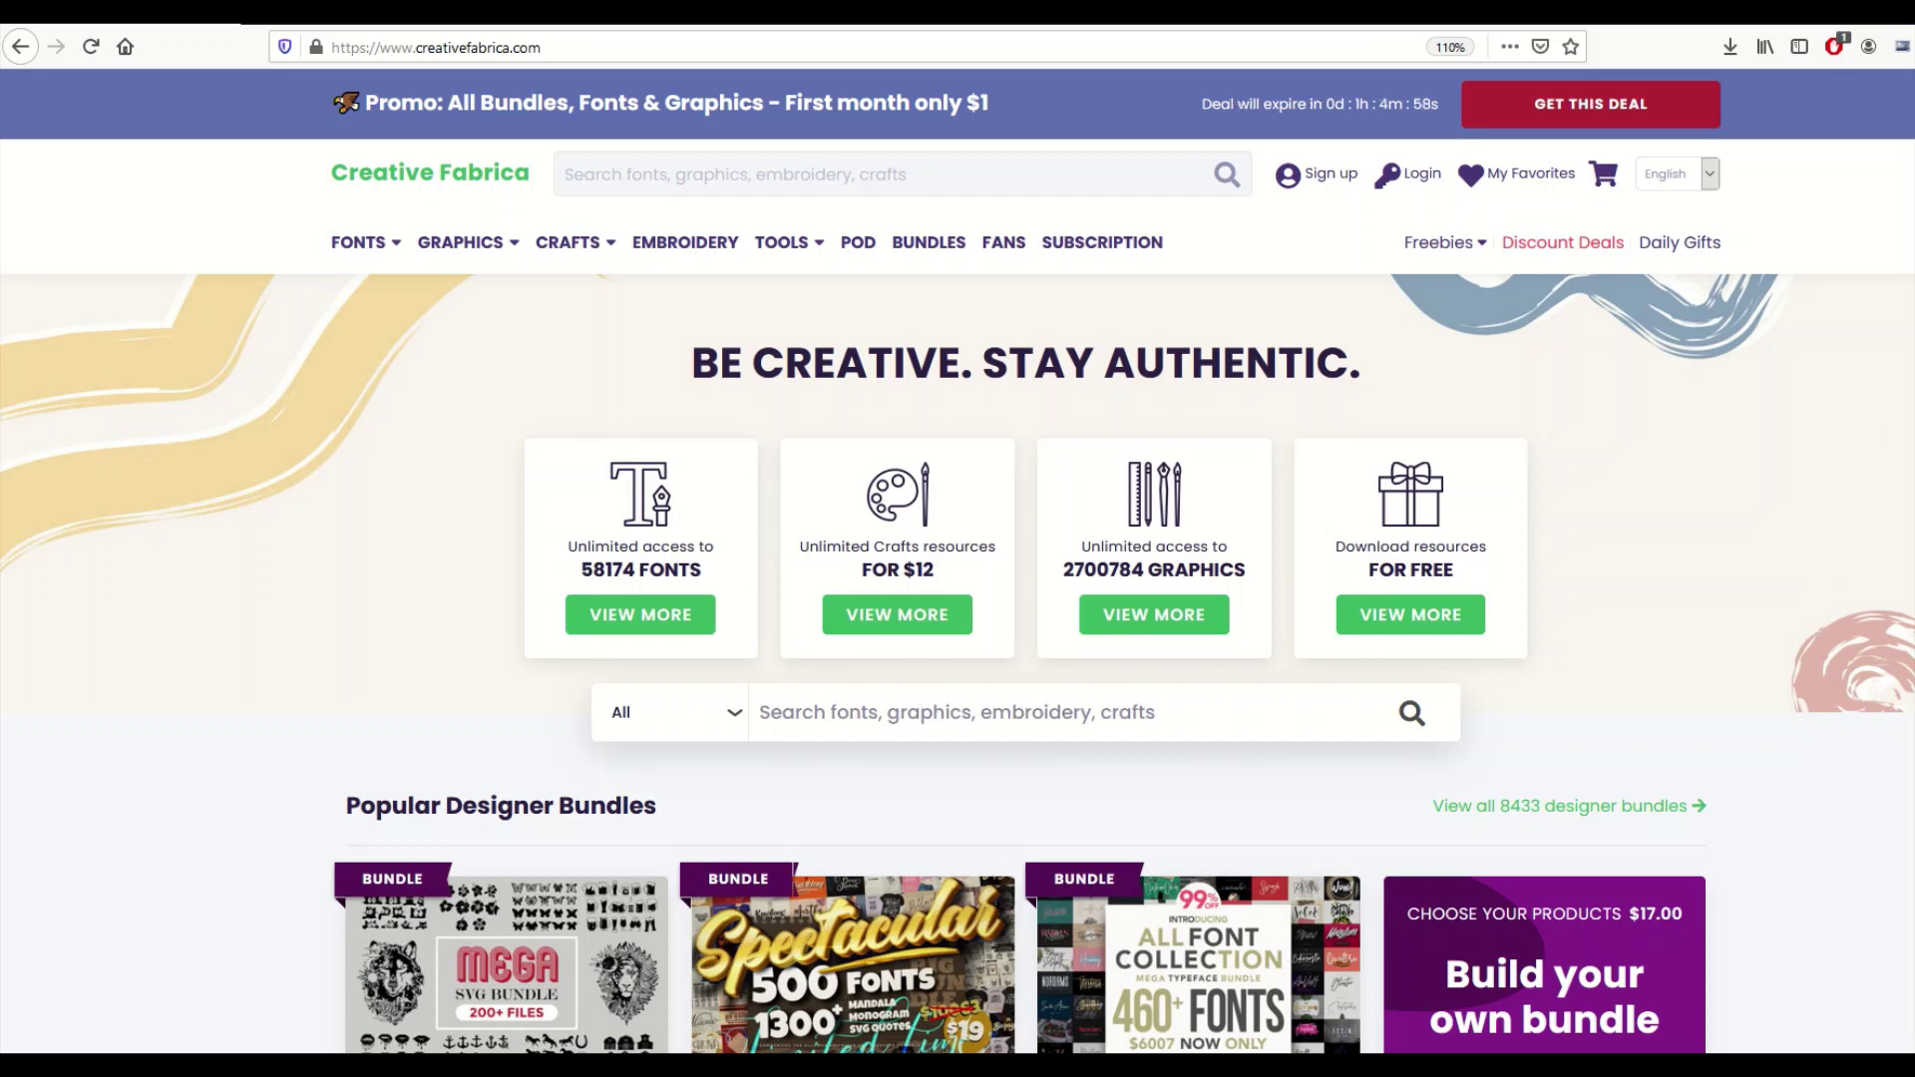
# Scroll through the Creative Fabrica home page to reach the Complete Font Pack Bundle.
pyautogui.scroll(-3, 958, 599)
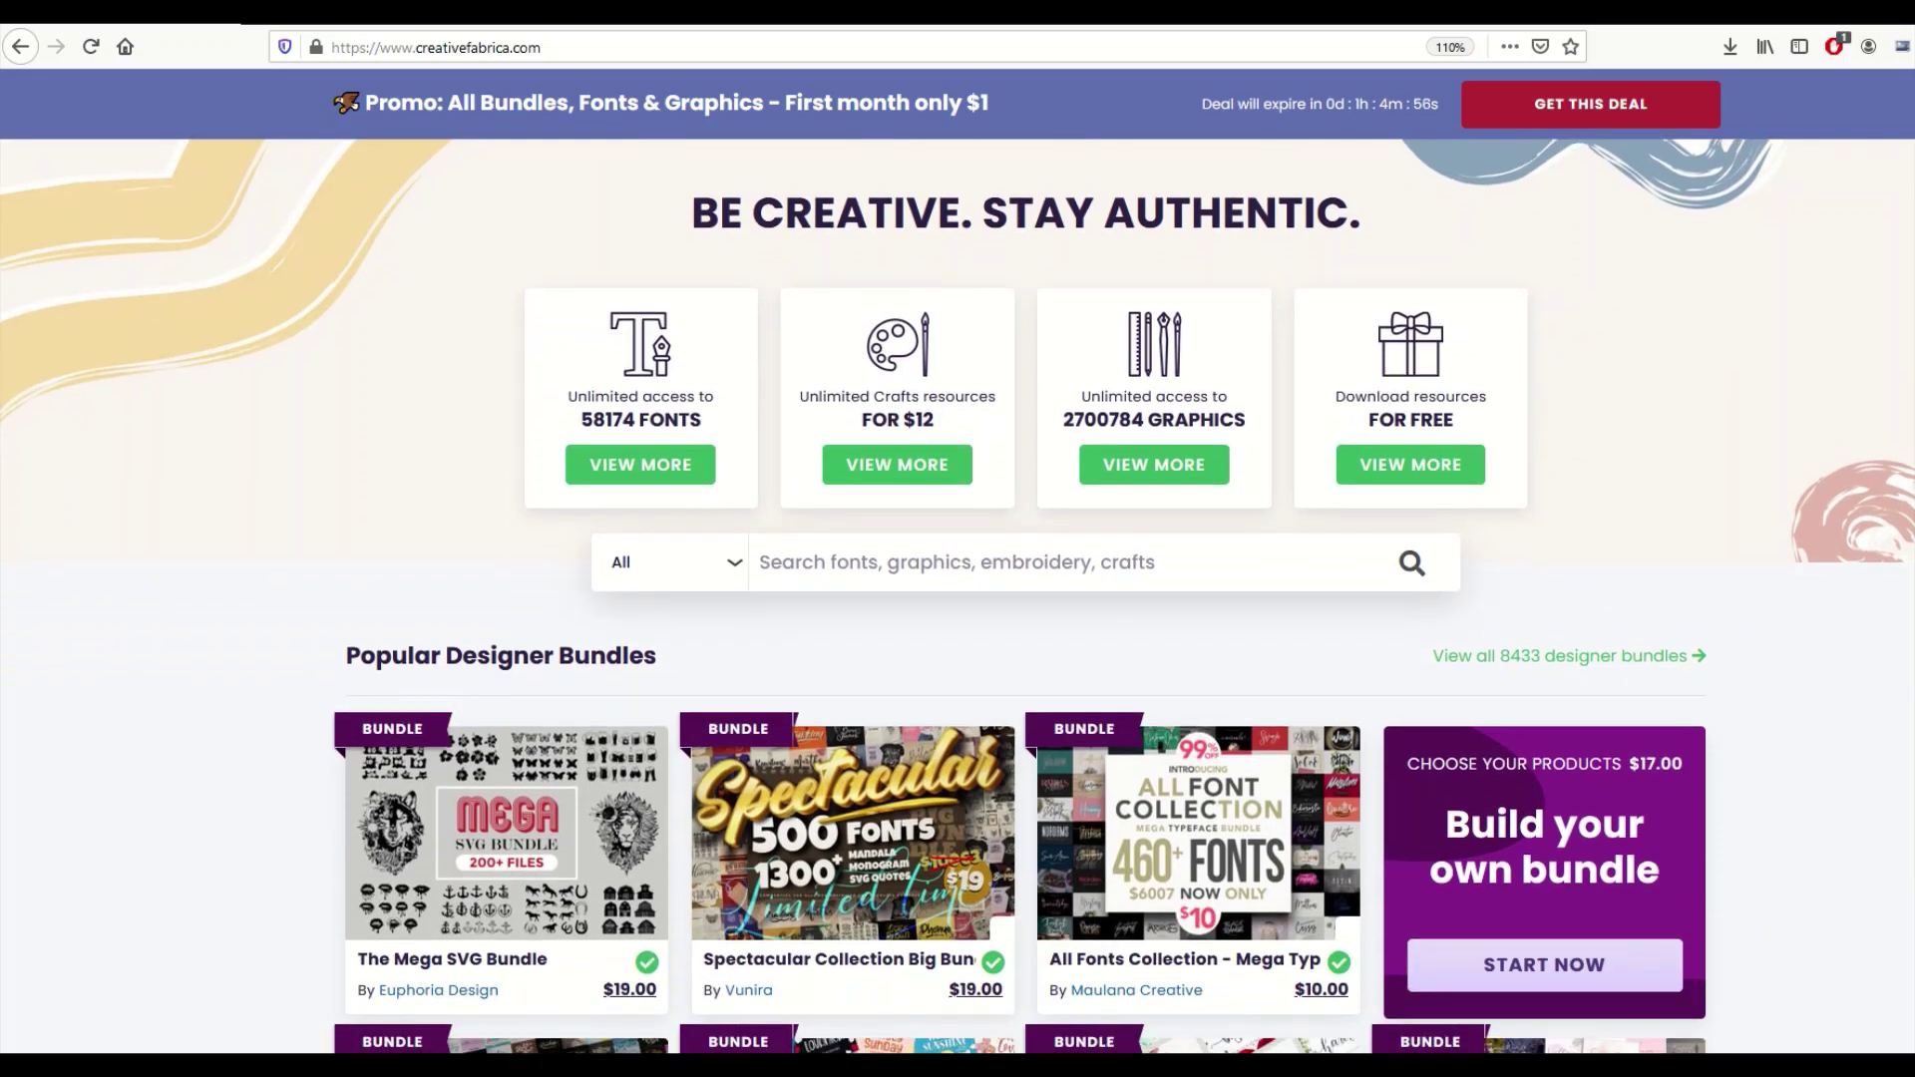
pyautogui.scroll(-2, 1628, 371)
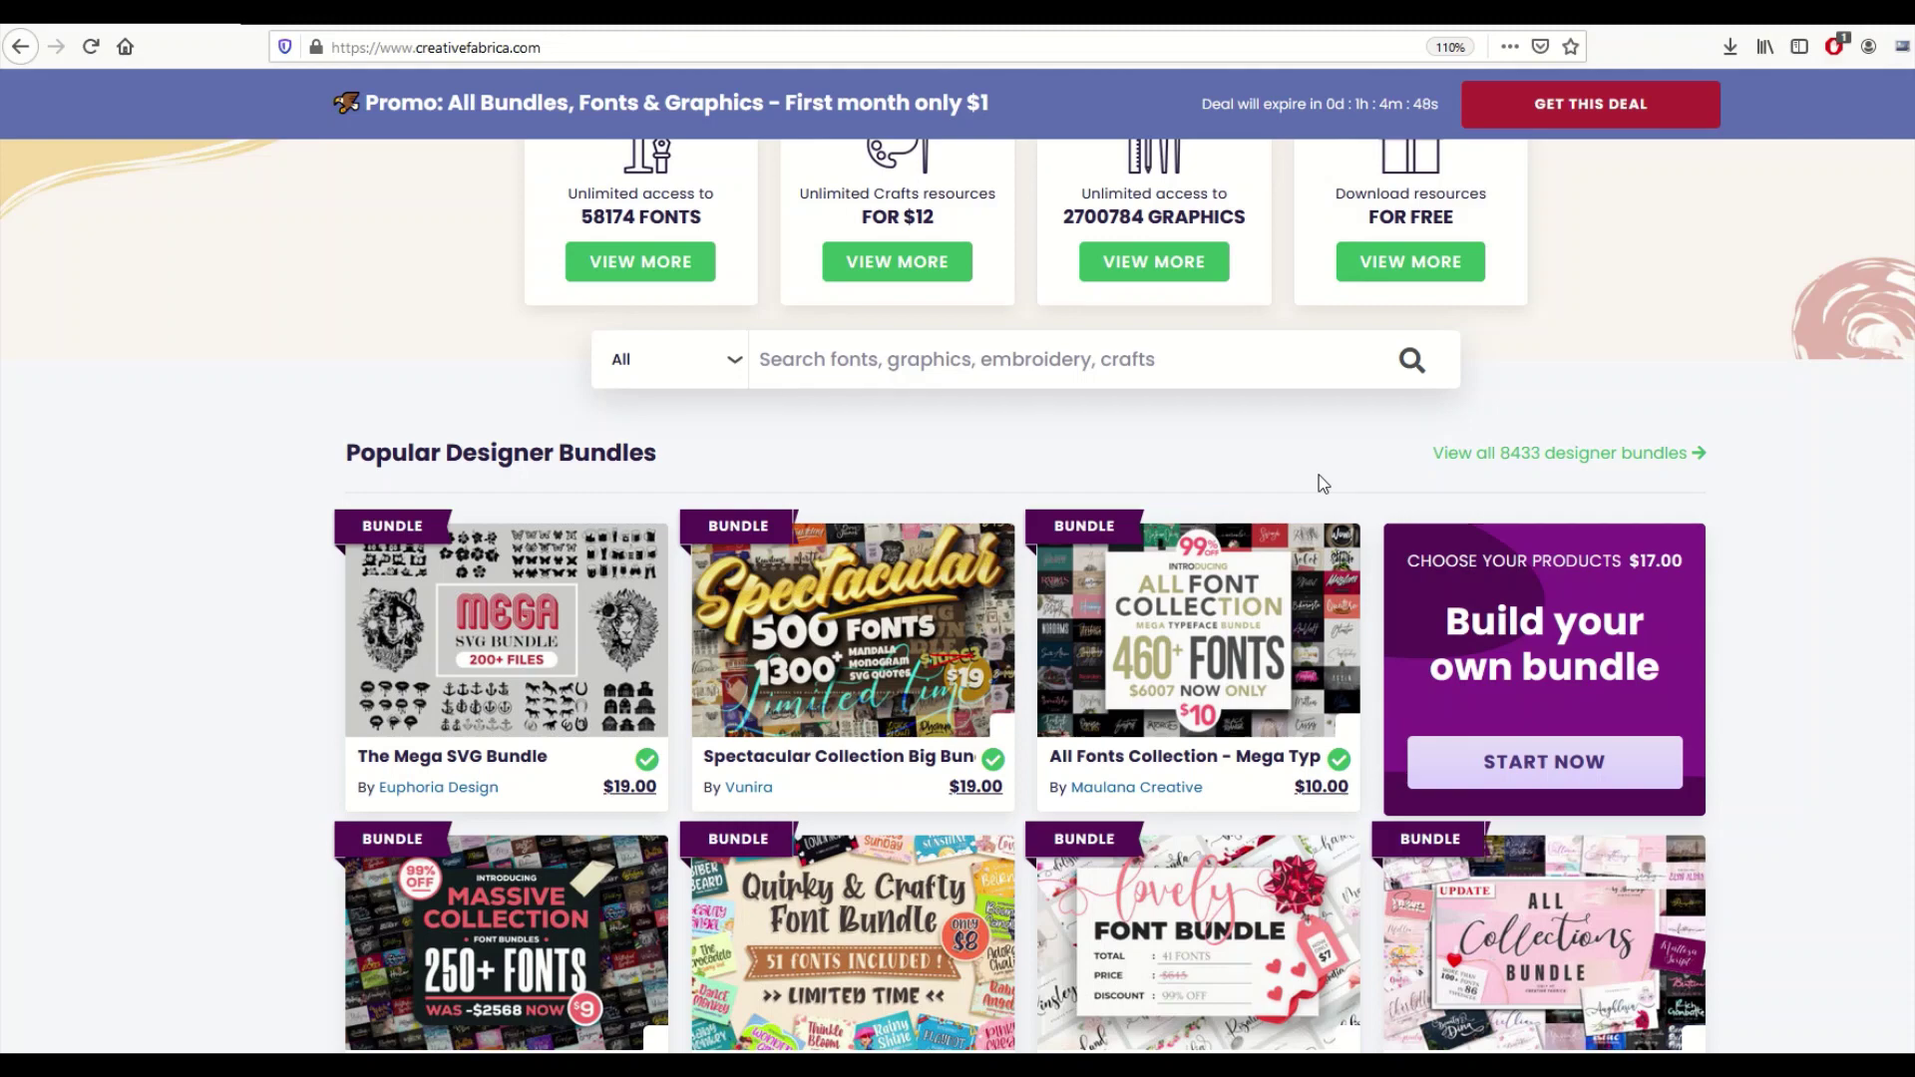
pyautogui.scroll(4, 1319, 474)
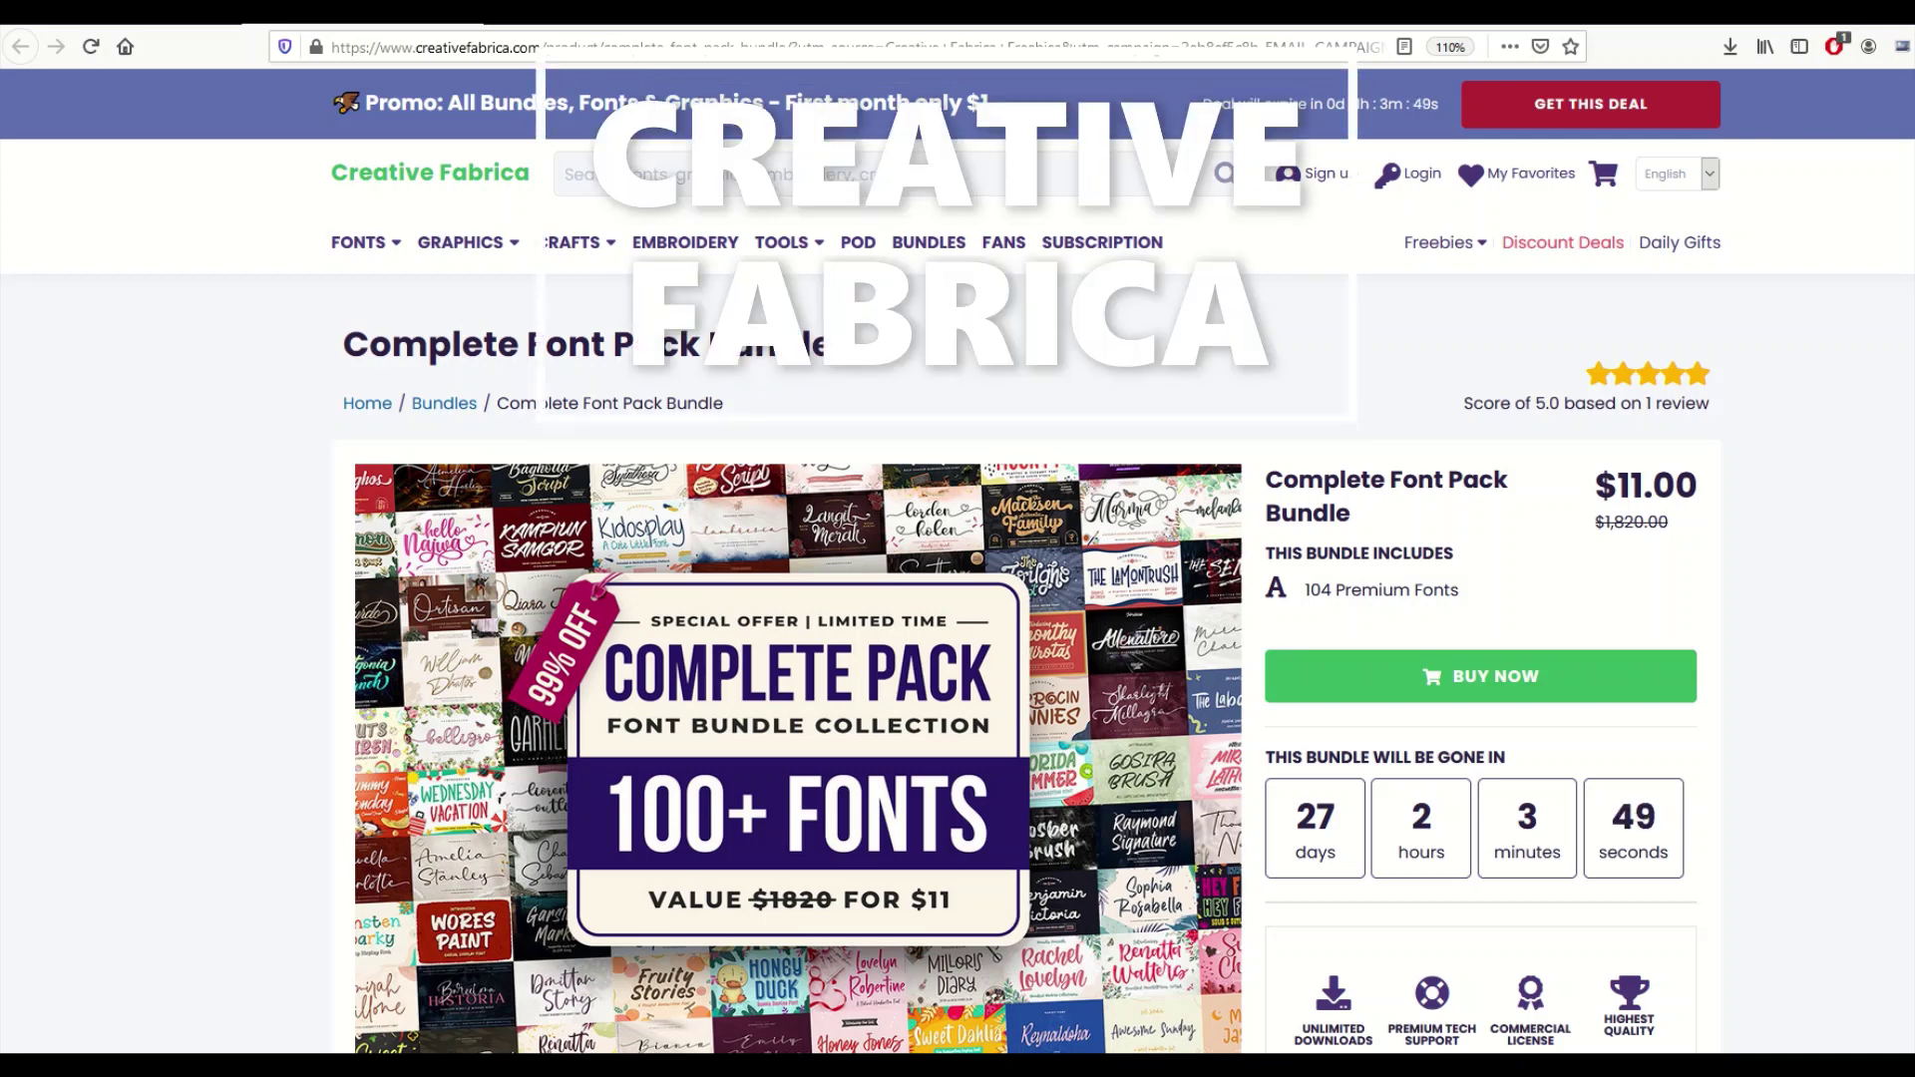
# Bring up the Freebies dropdown in the site navigation.
pyautogui.moveTo(357, 243)
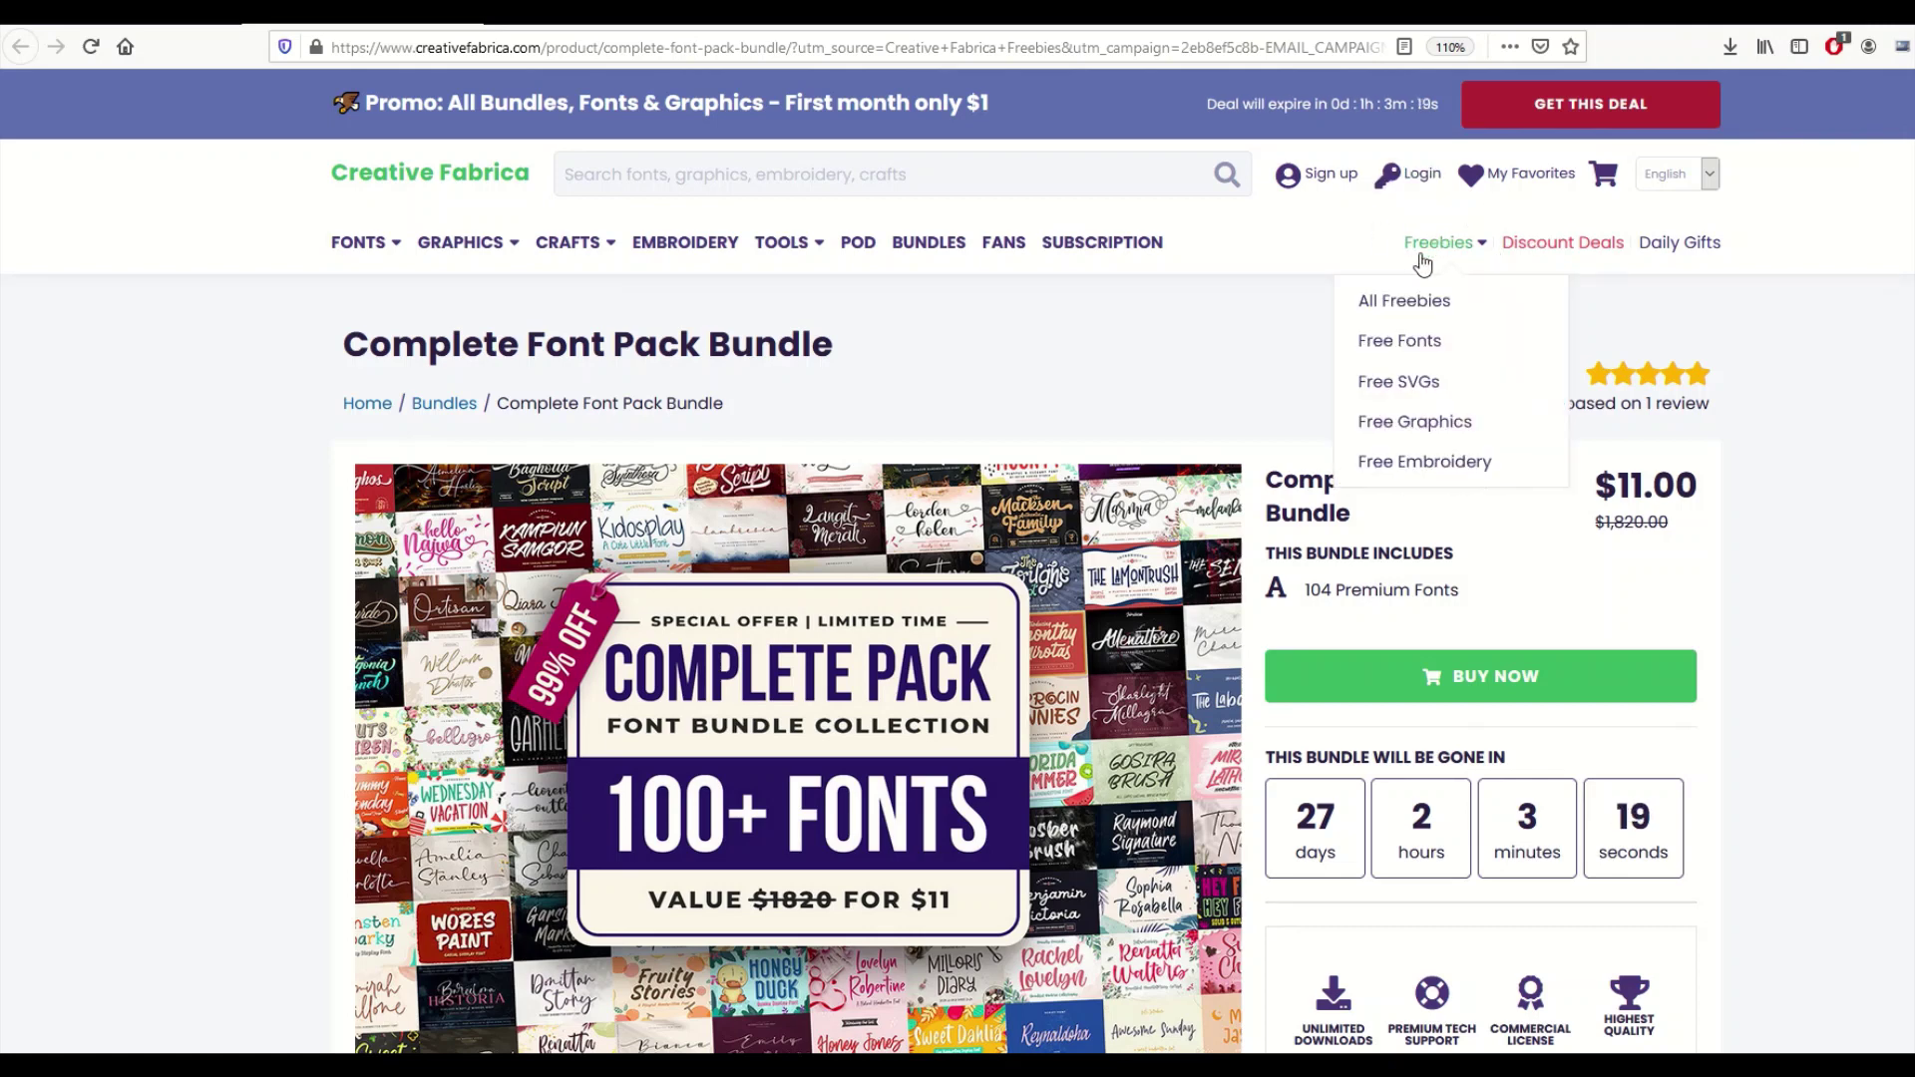
# Open Free Fonts for Commercial Use, highlight the license sentence, and scroll to the Wild Crow card.
pyautogui.moveTo(1466, 254)
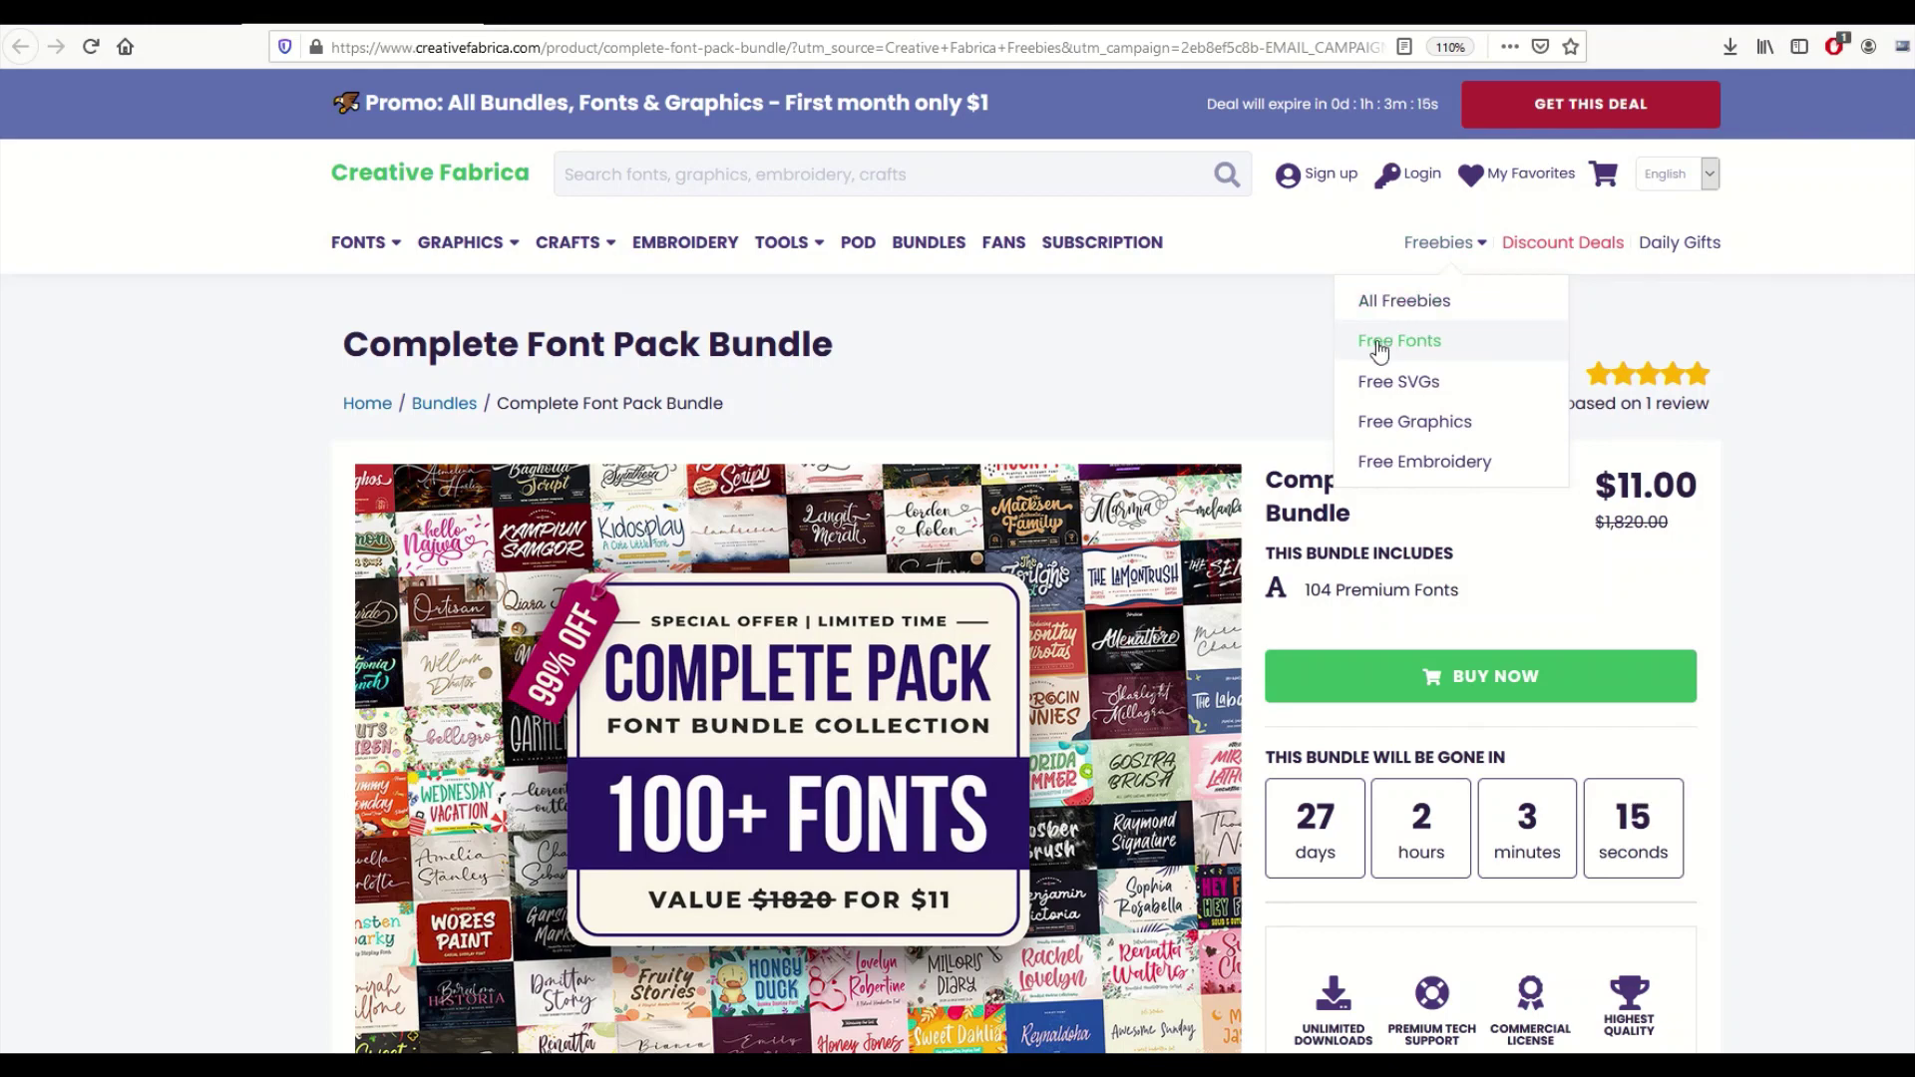
pyautogui.click(1453, 349)
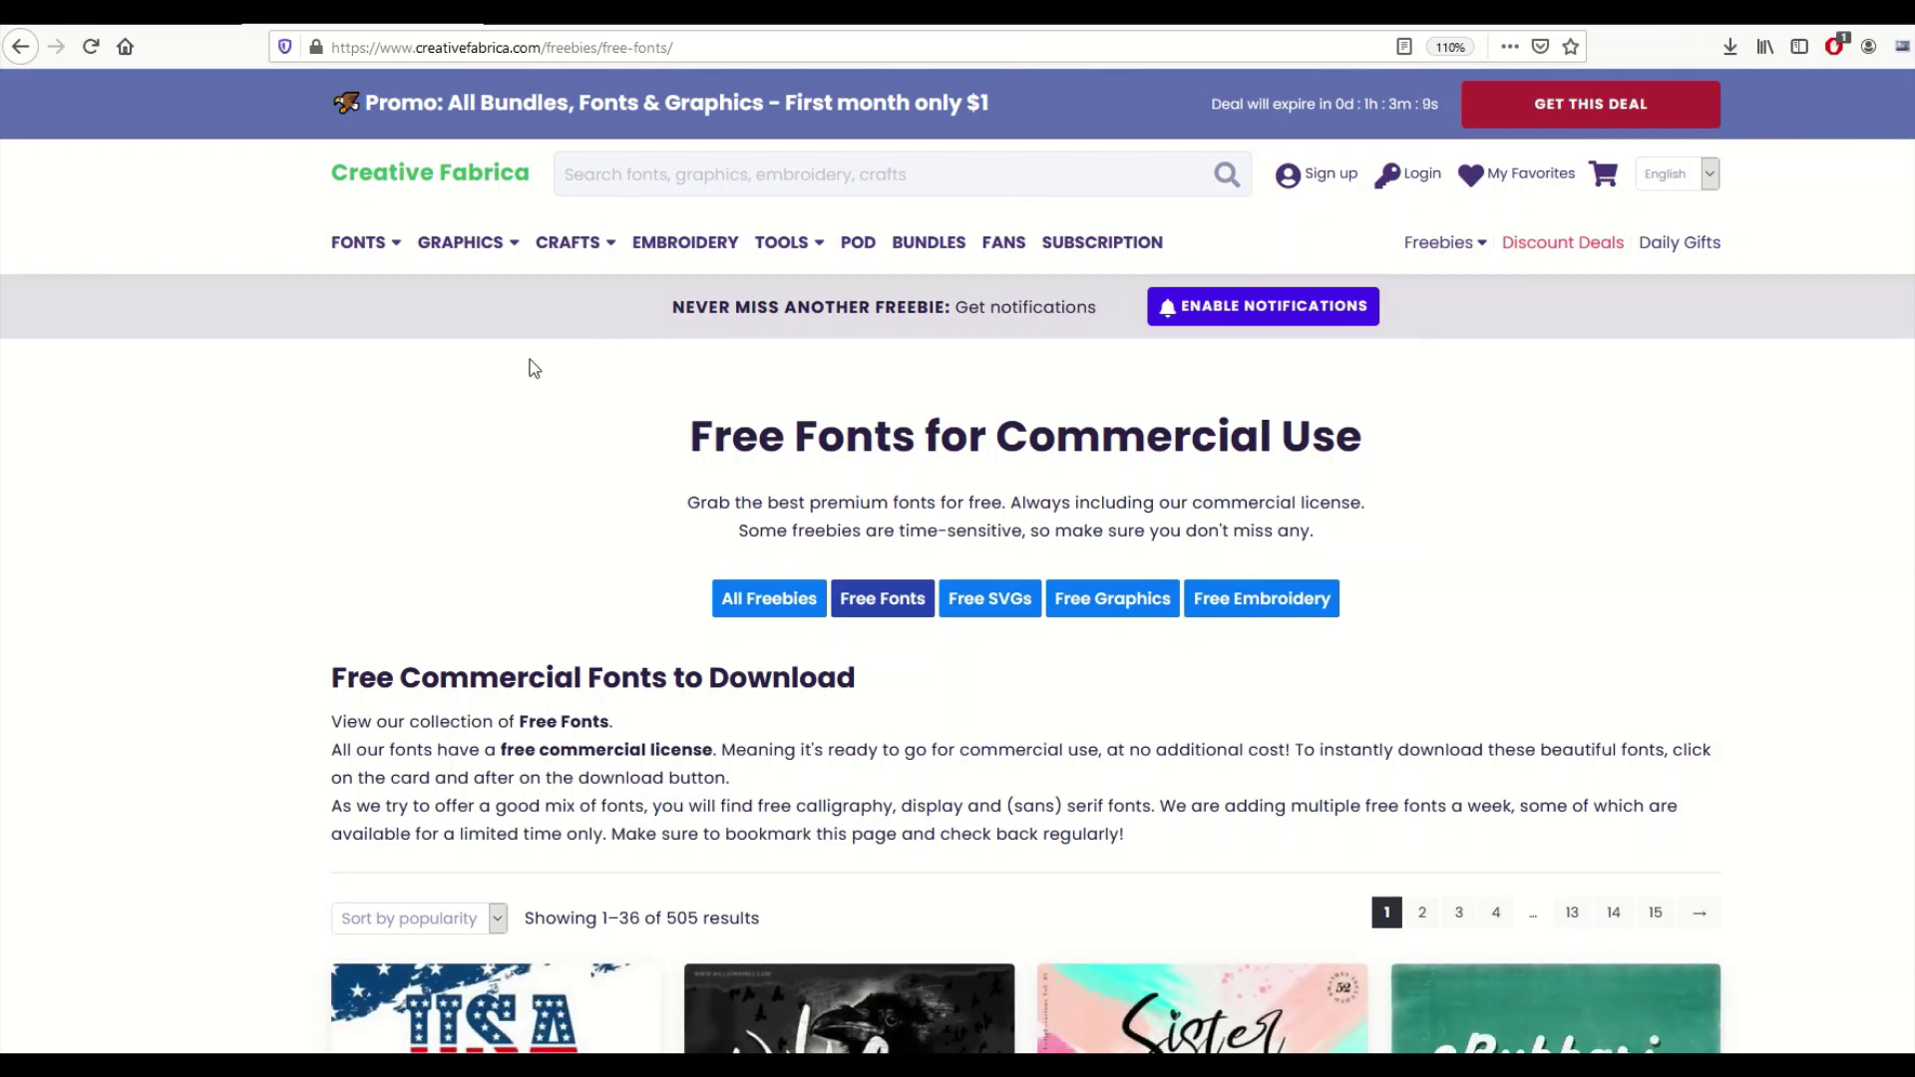
pyautogui.scroll(-3, 530, 359)
pyautogui.moveTo(375, 491); pyautogui.dragTo(774, 490)
pyautogui.scroll(-2, 893, 491)
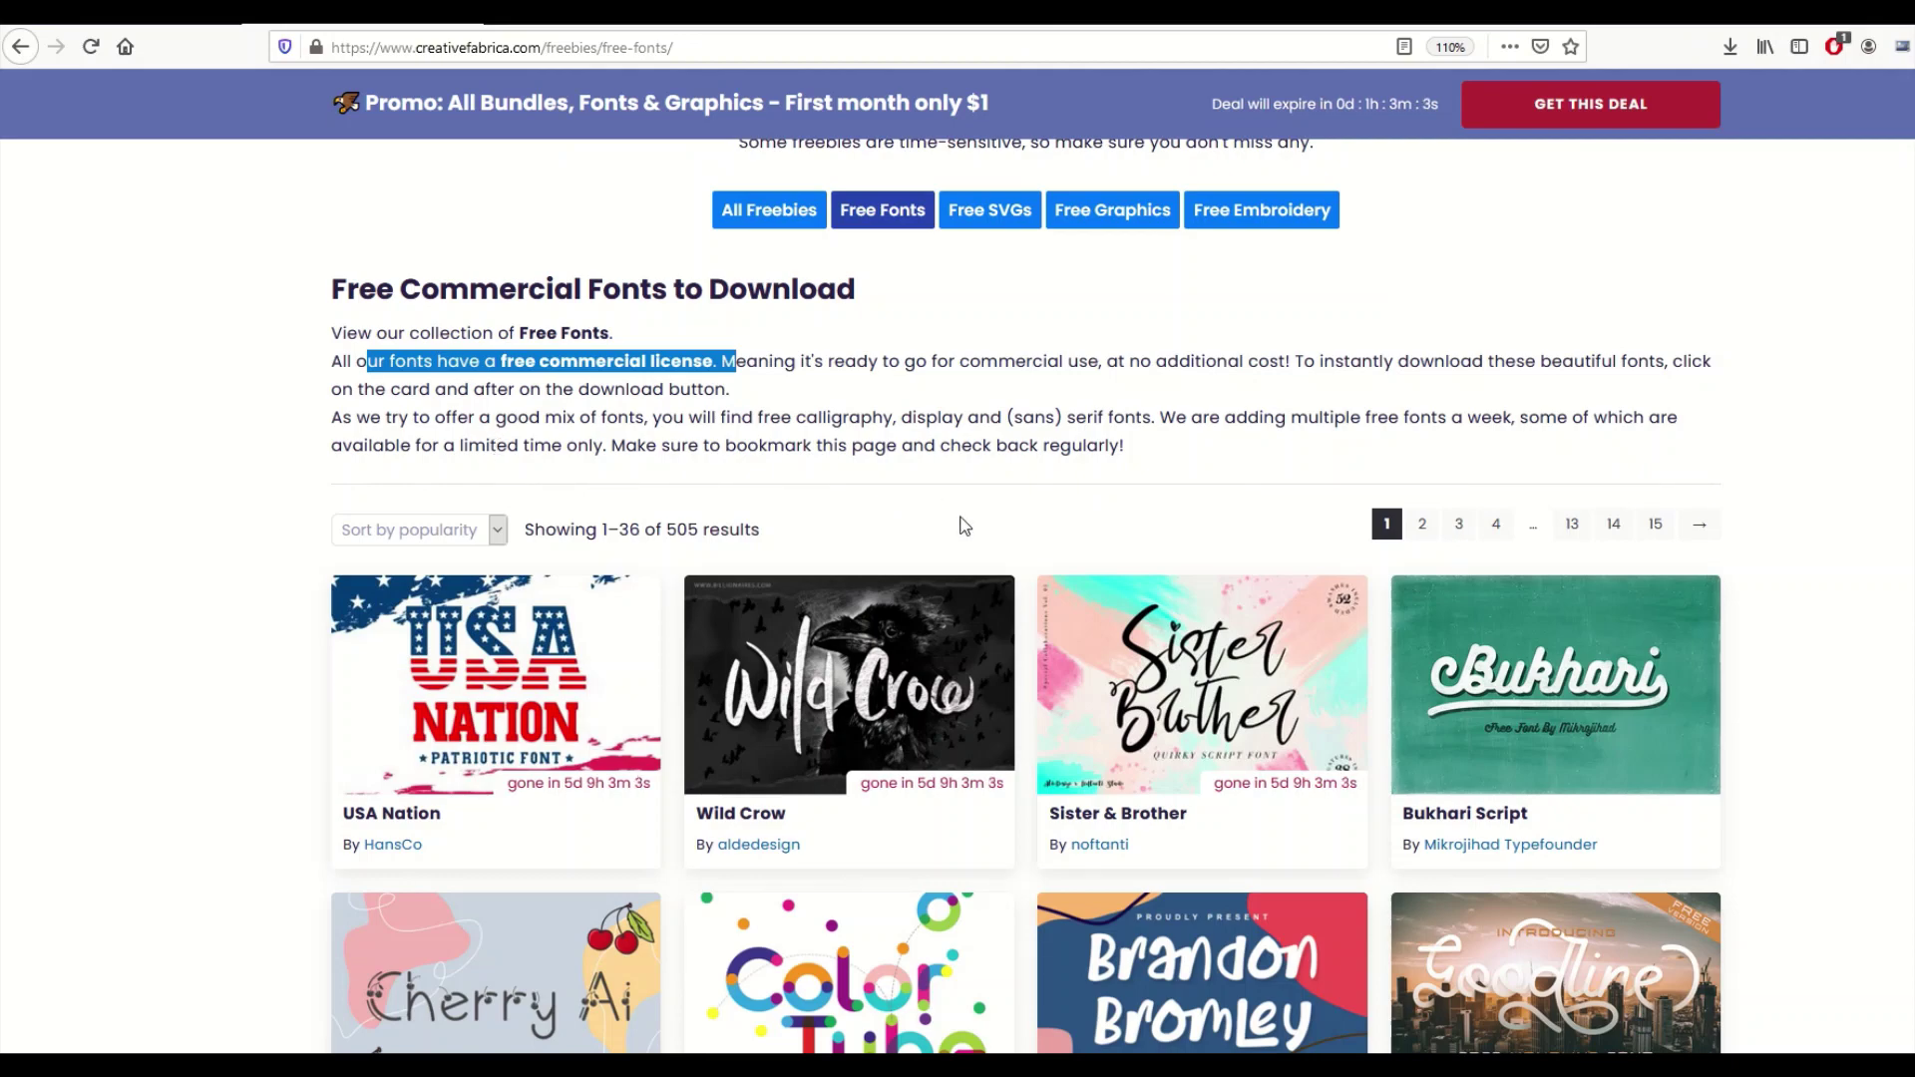
pyautogui.scroll(-2, 957, 525)
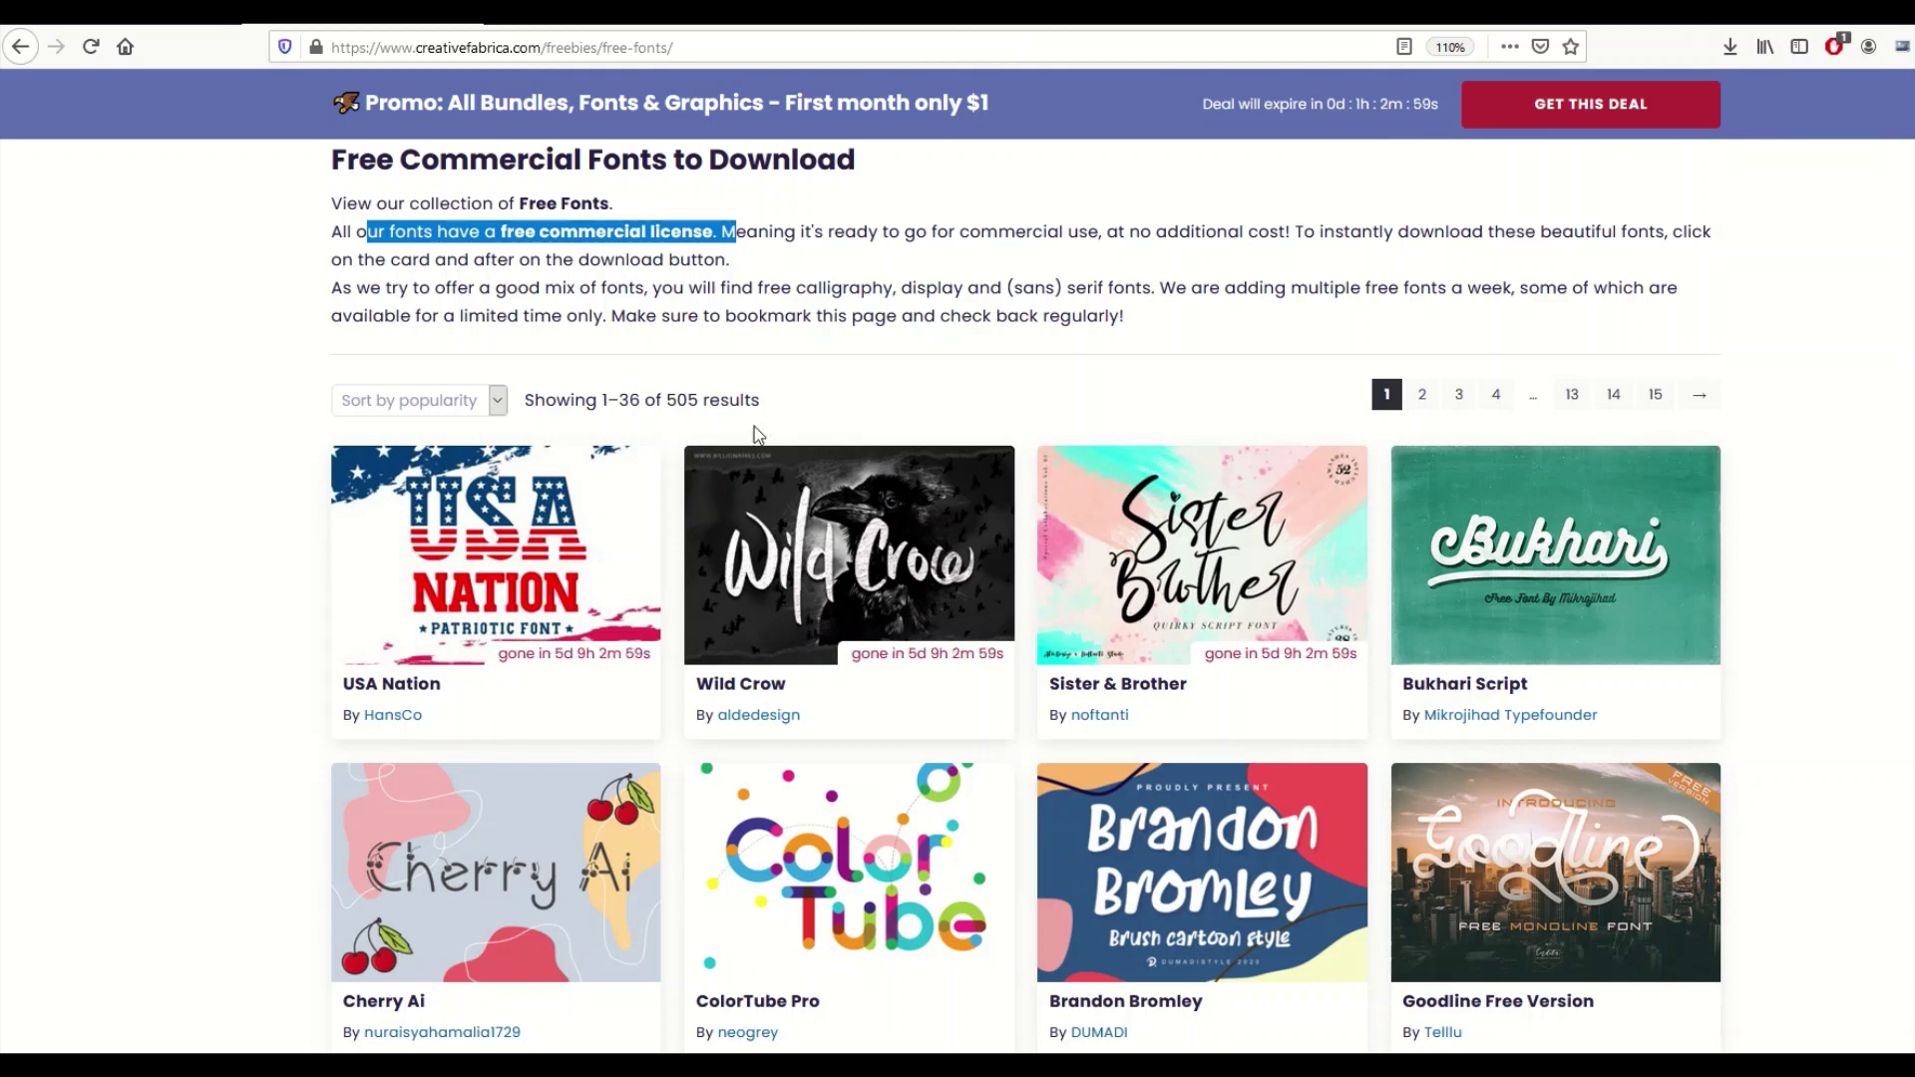
# Open the Wild Crow Font page, browse its preview images, then choose Download for Free and sign in.
pyautogui.click(804, 560)
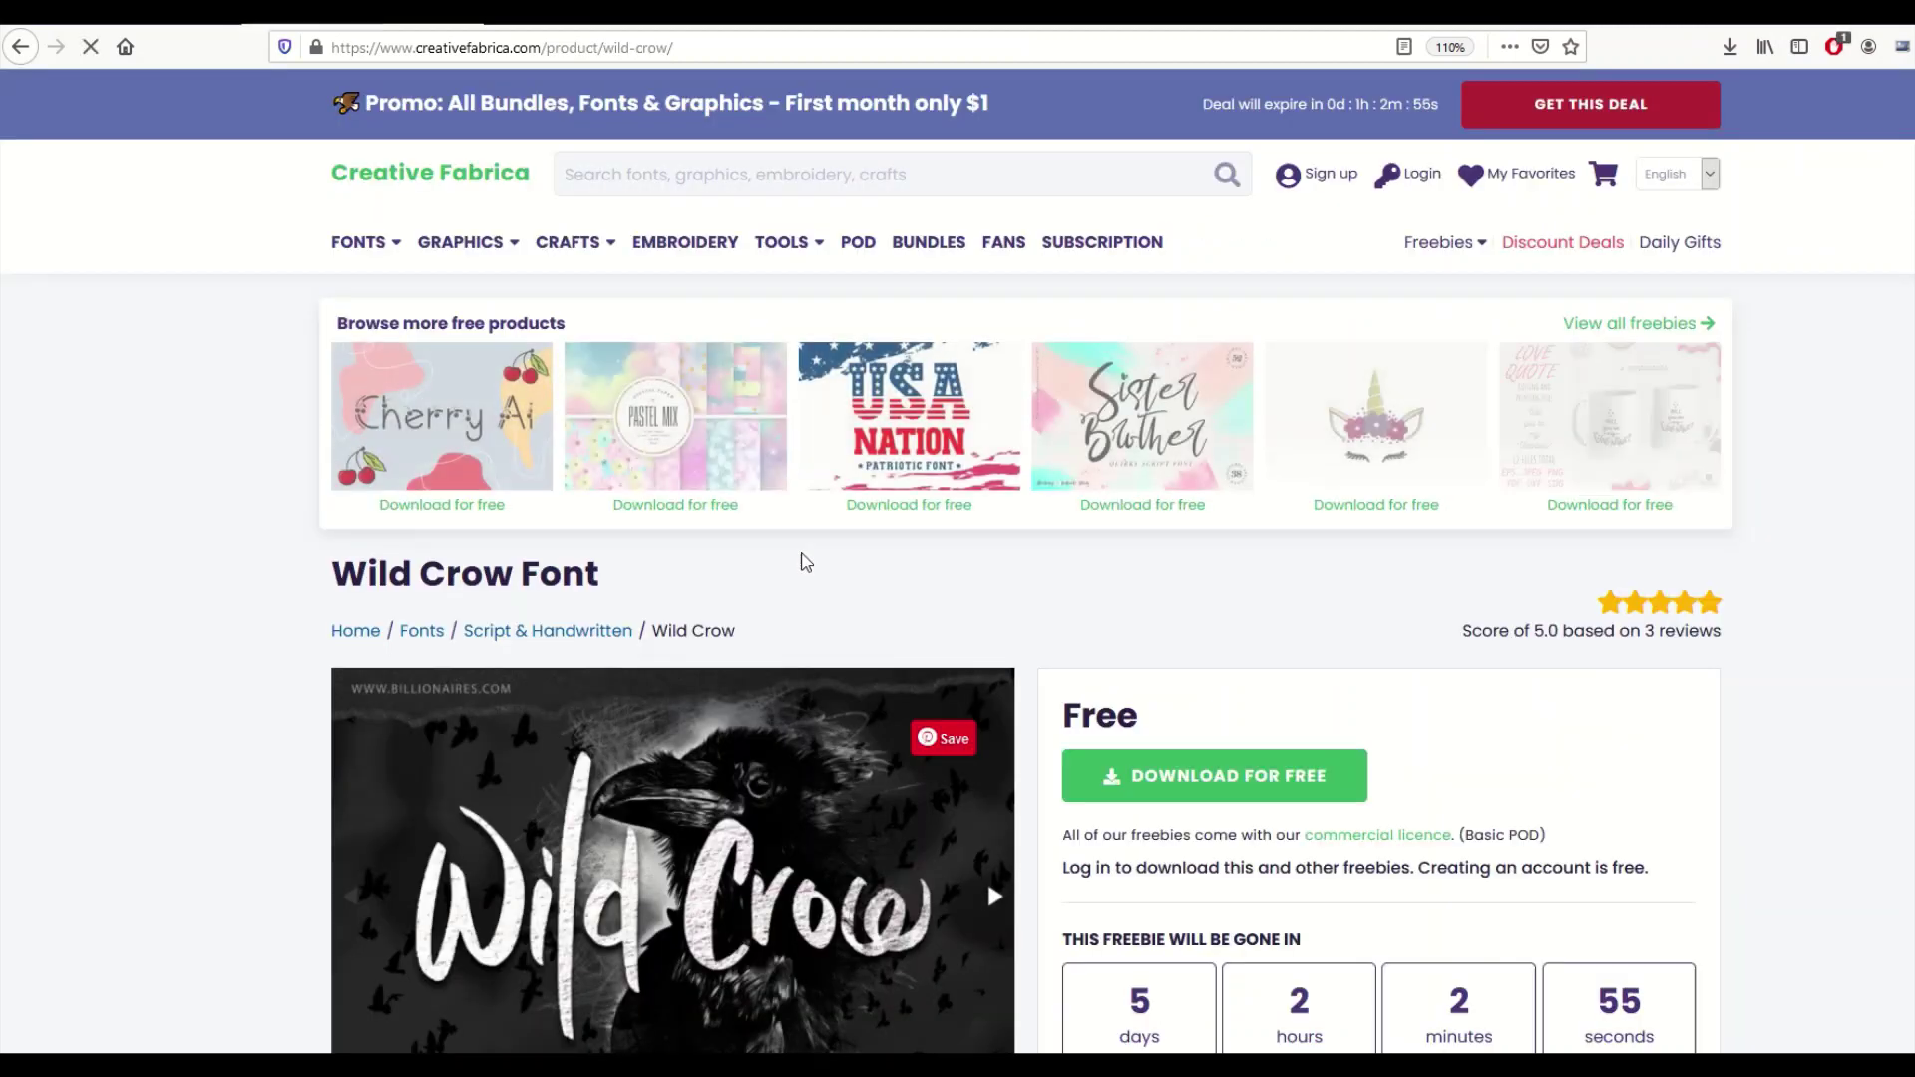
pyautogui.scroll(-4, 757, 546)
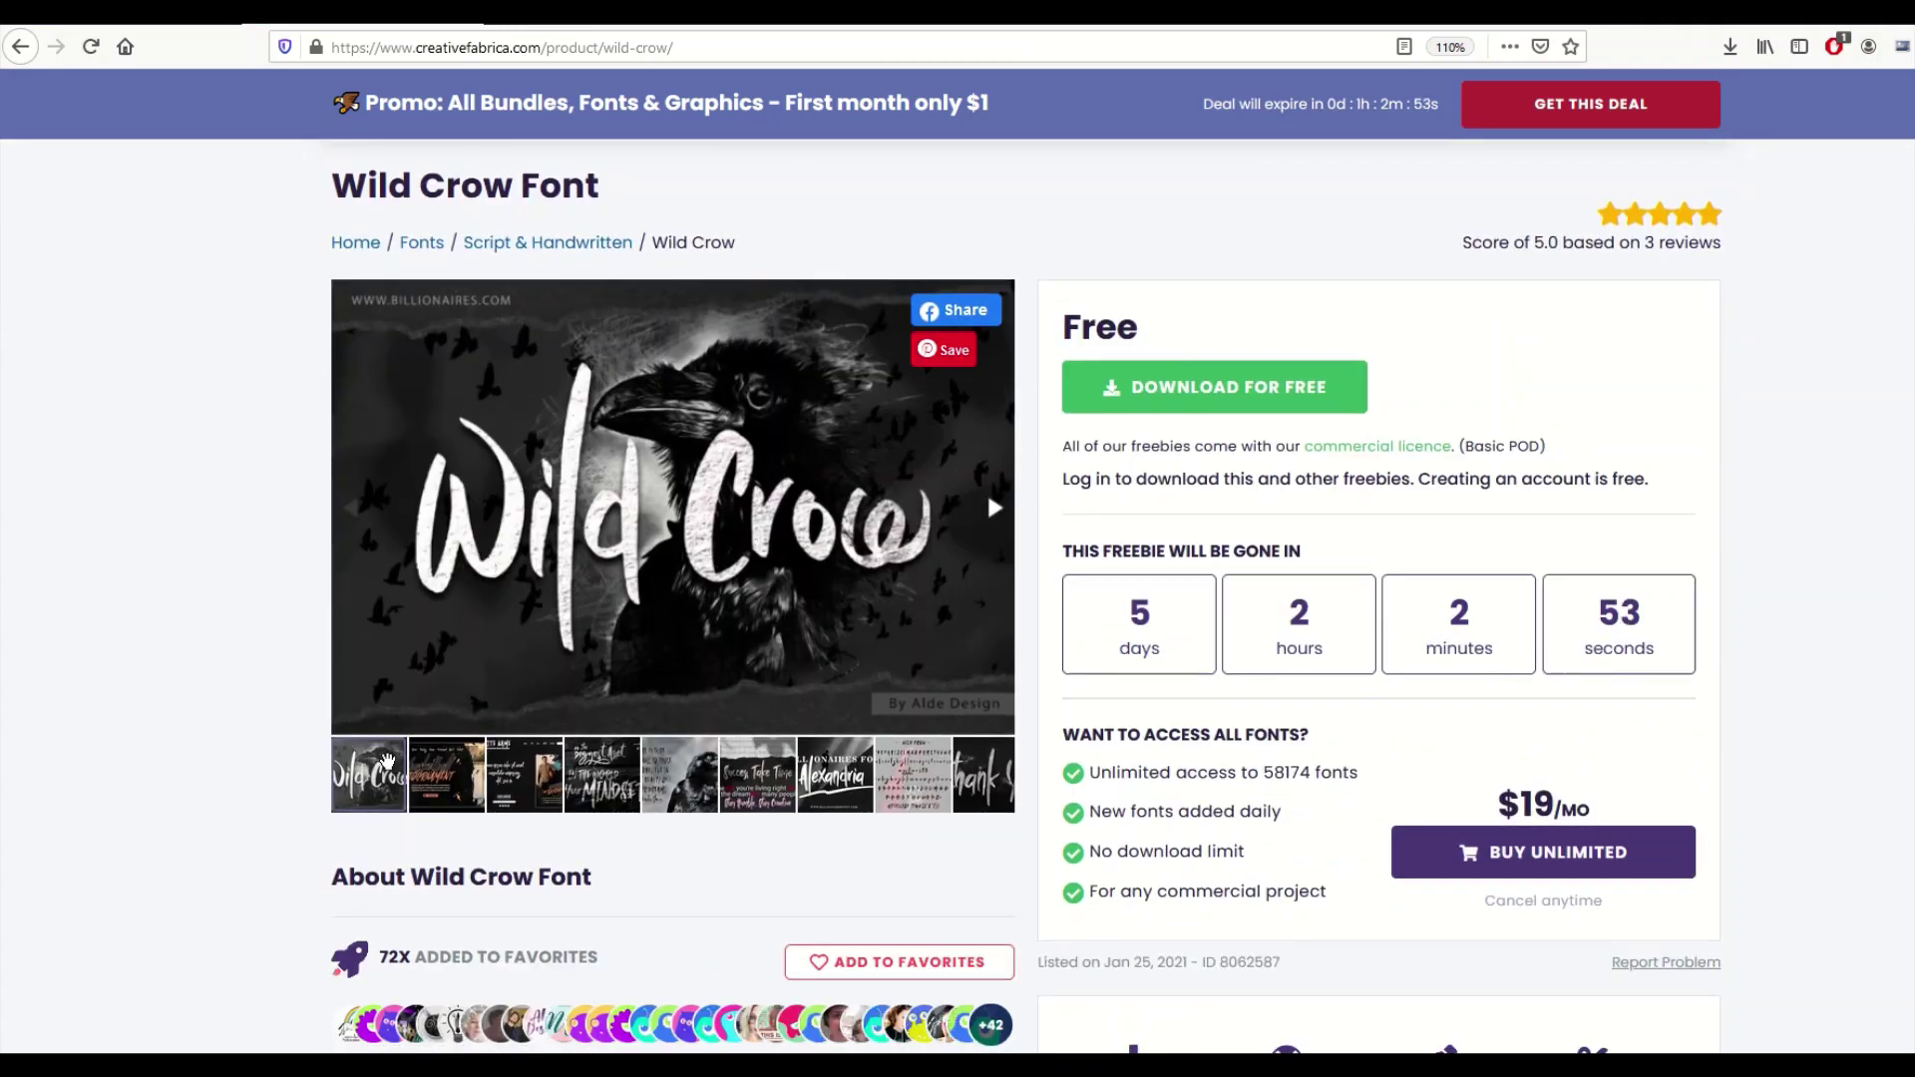
pyautogui.click(443, 792)
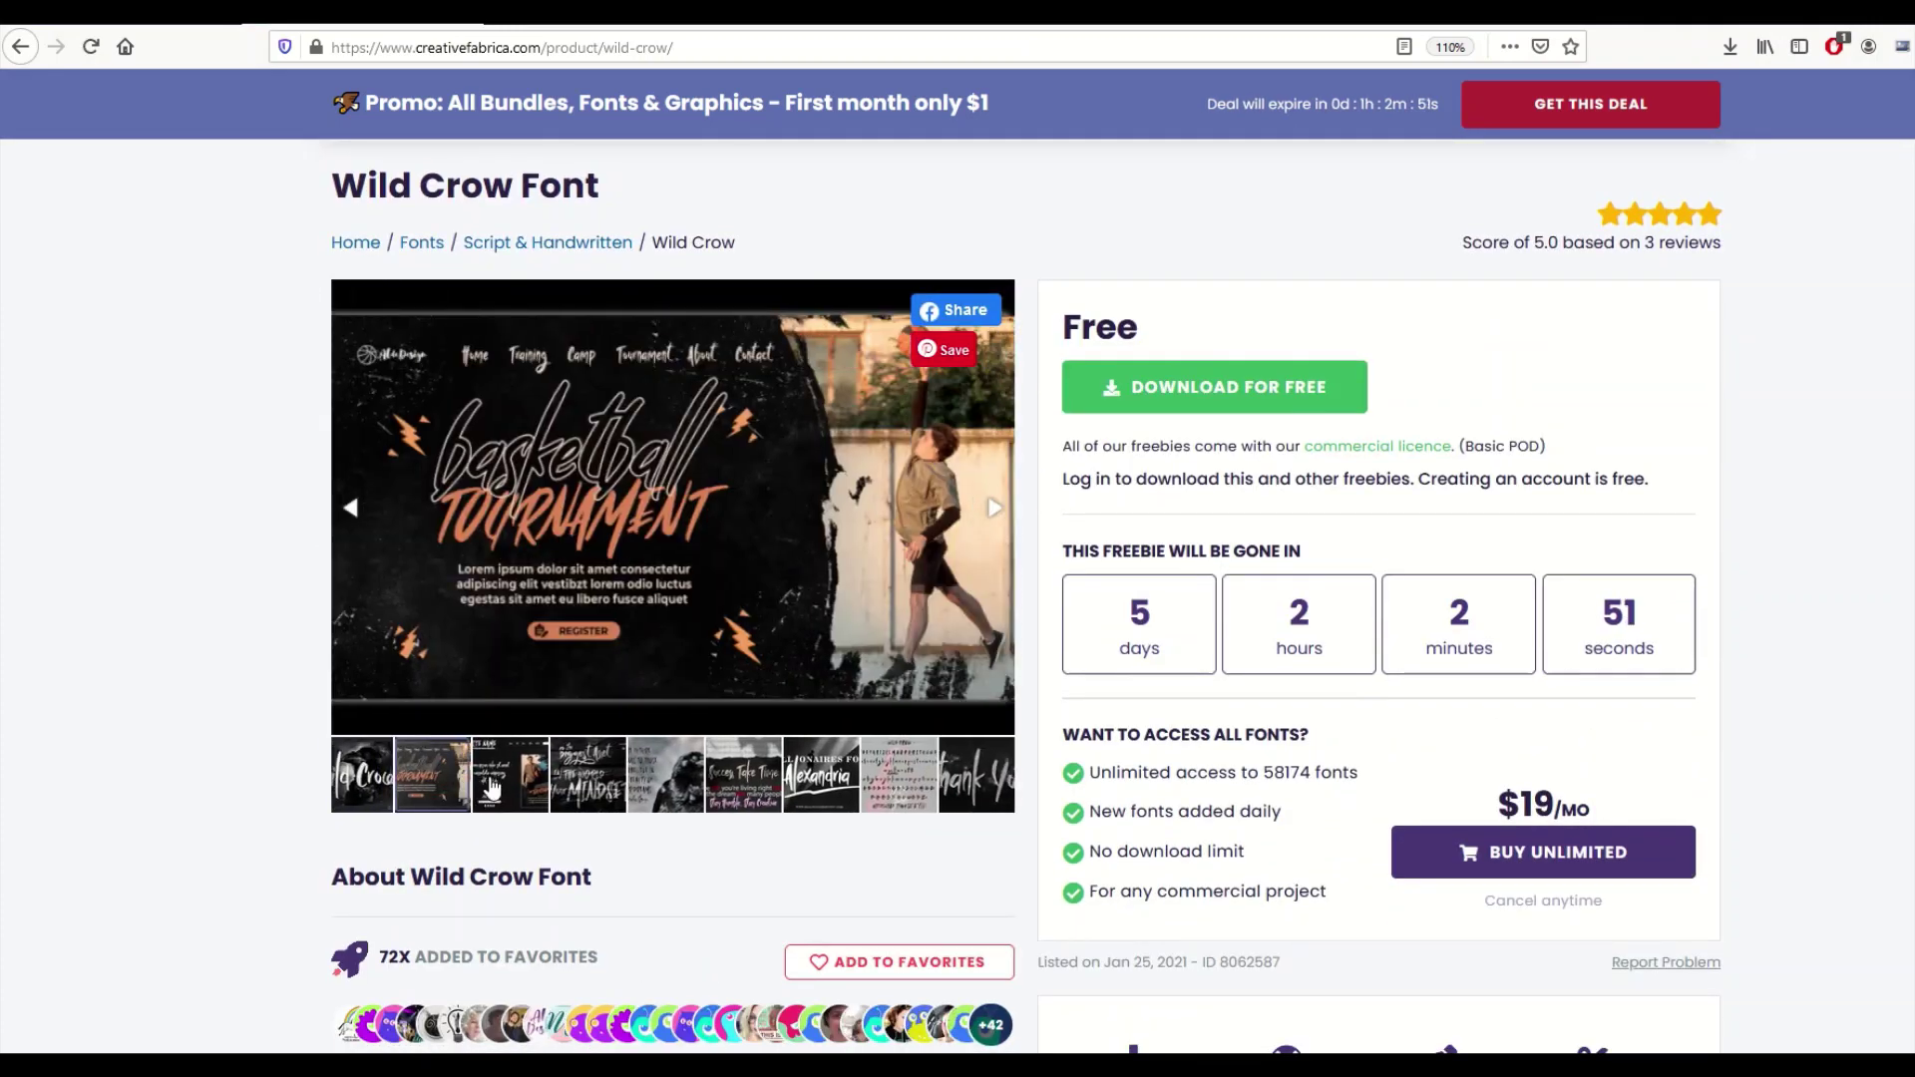
pyautogui.click(497, 787)
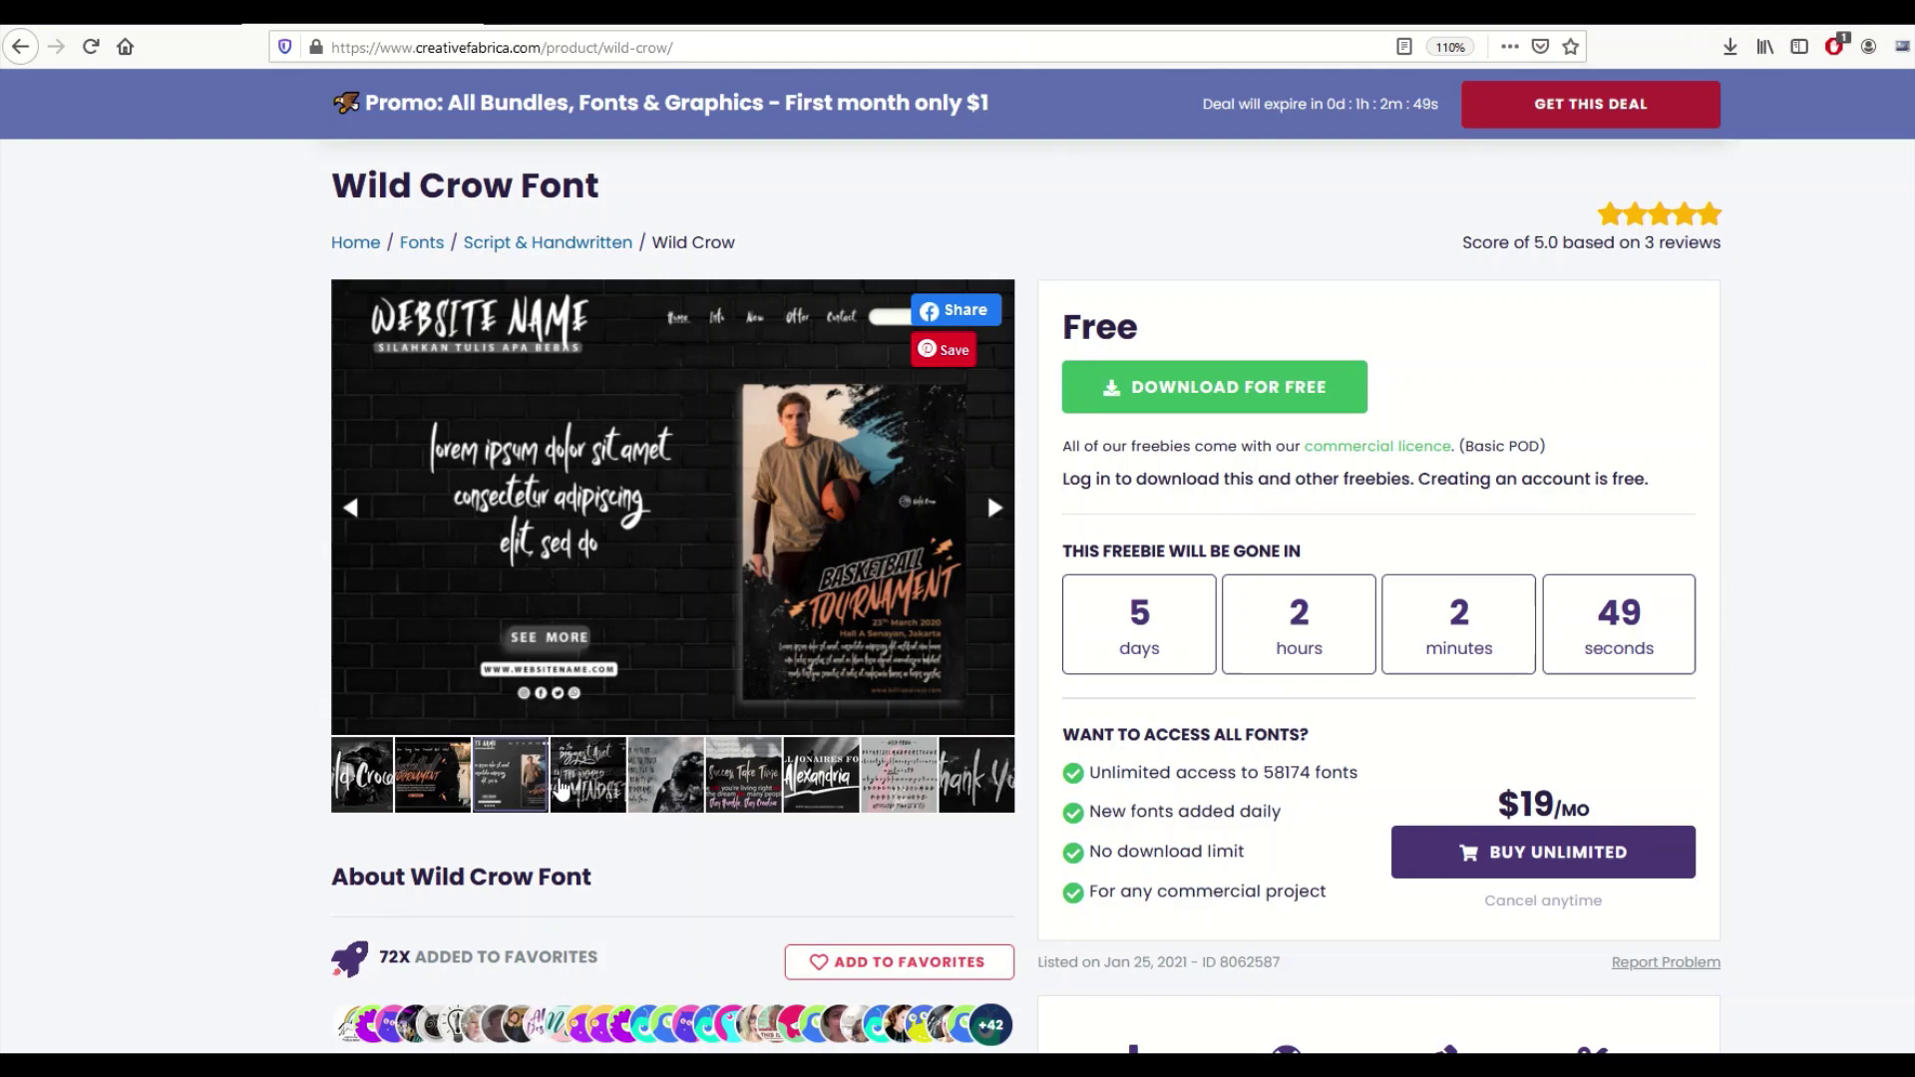
pyautogui.click(564, 788)
pyautogui.click(658, 788)
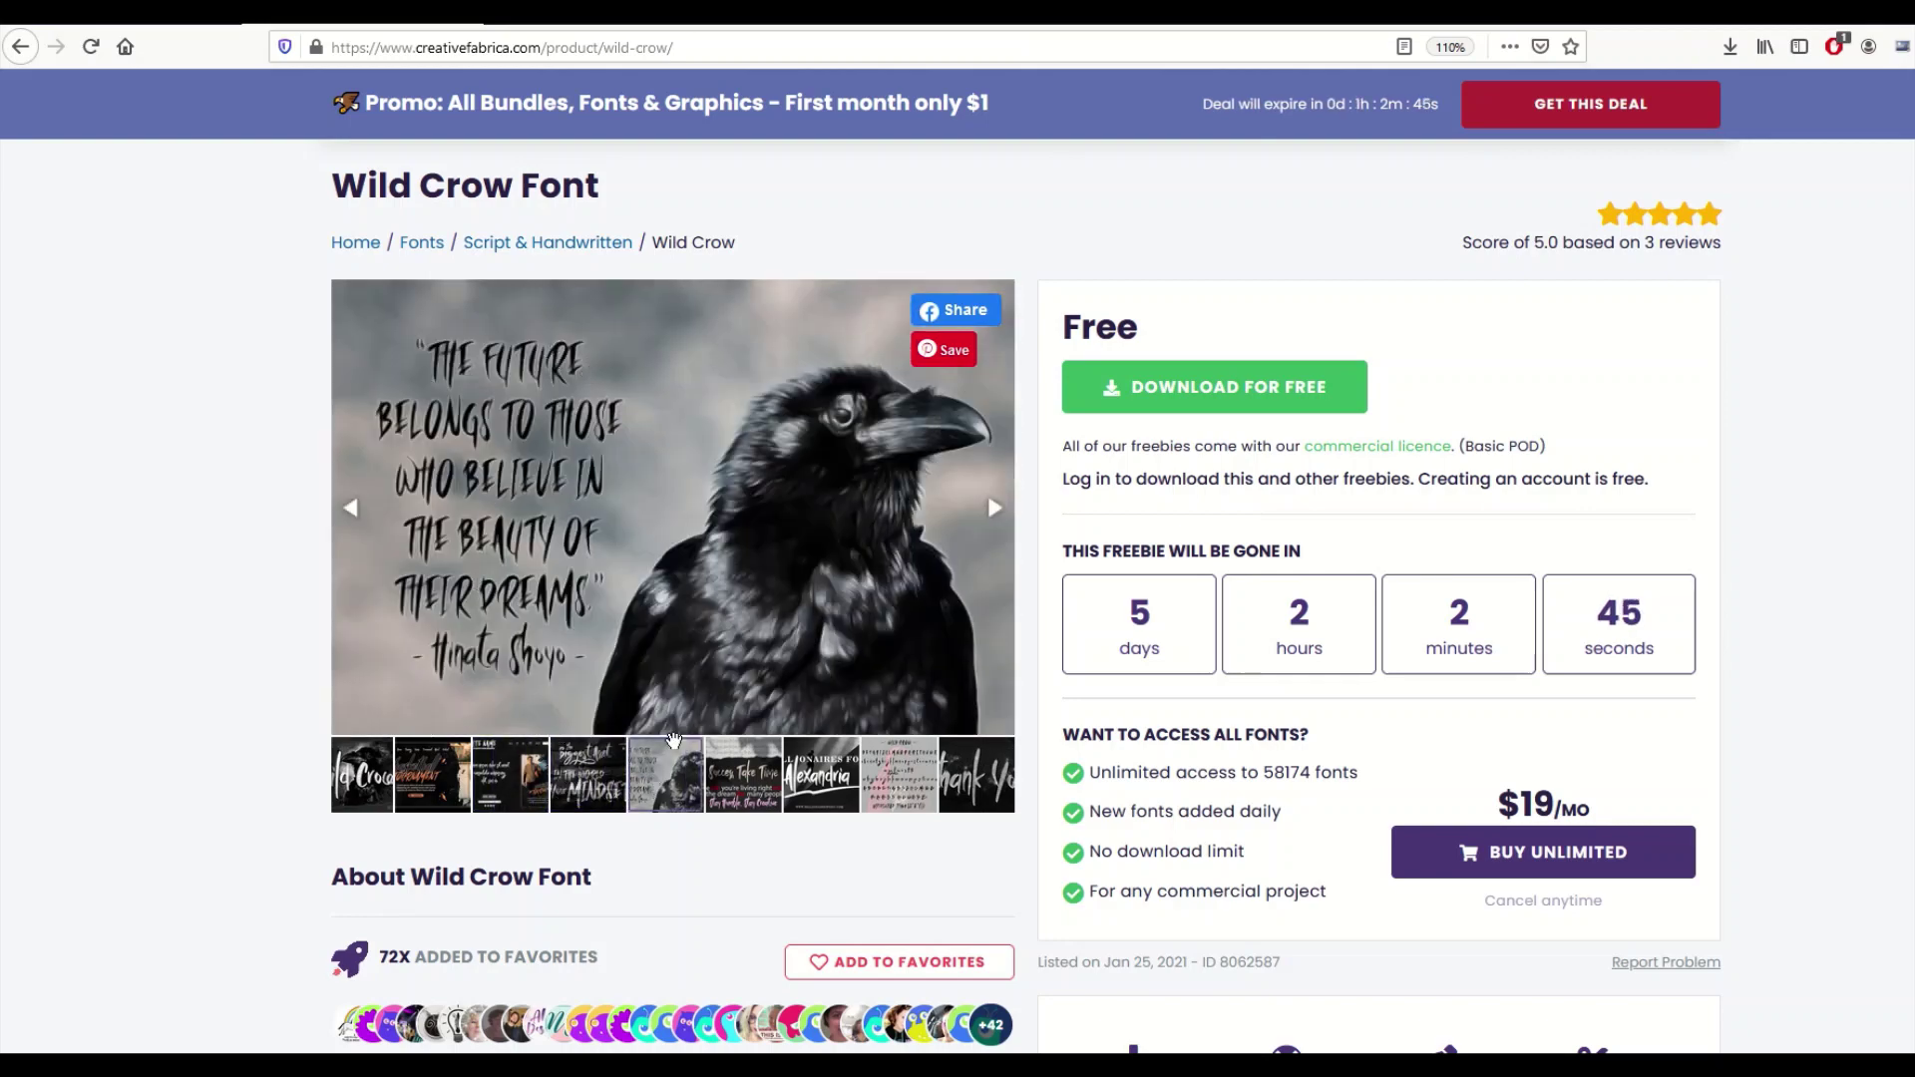
pyautogui.click(801, 780)
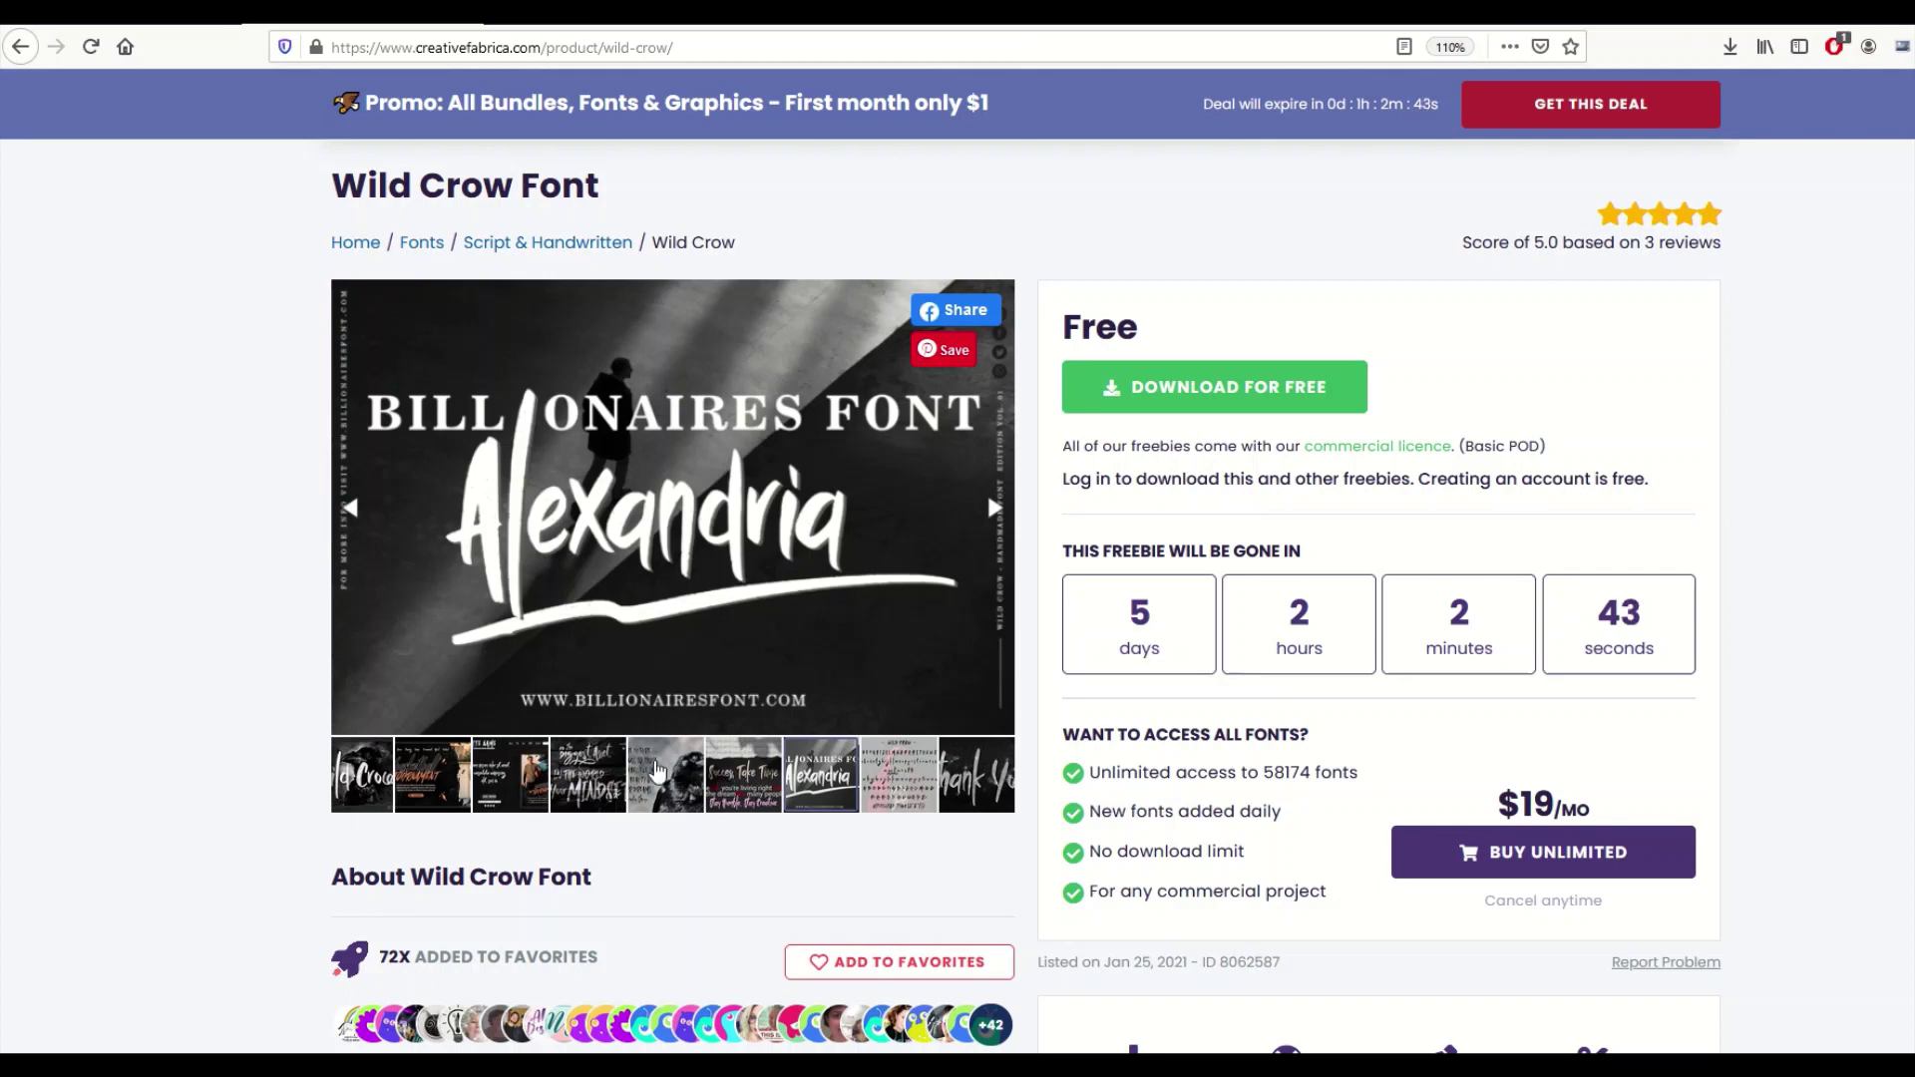
pyautogui.click(359, 776)
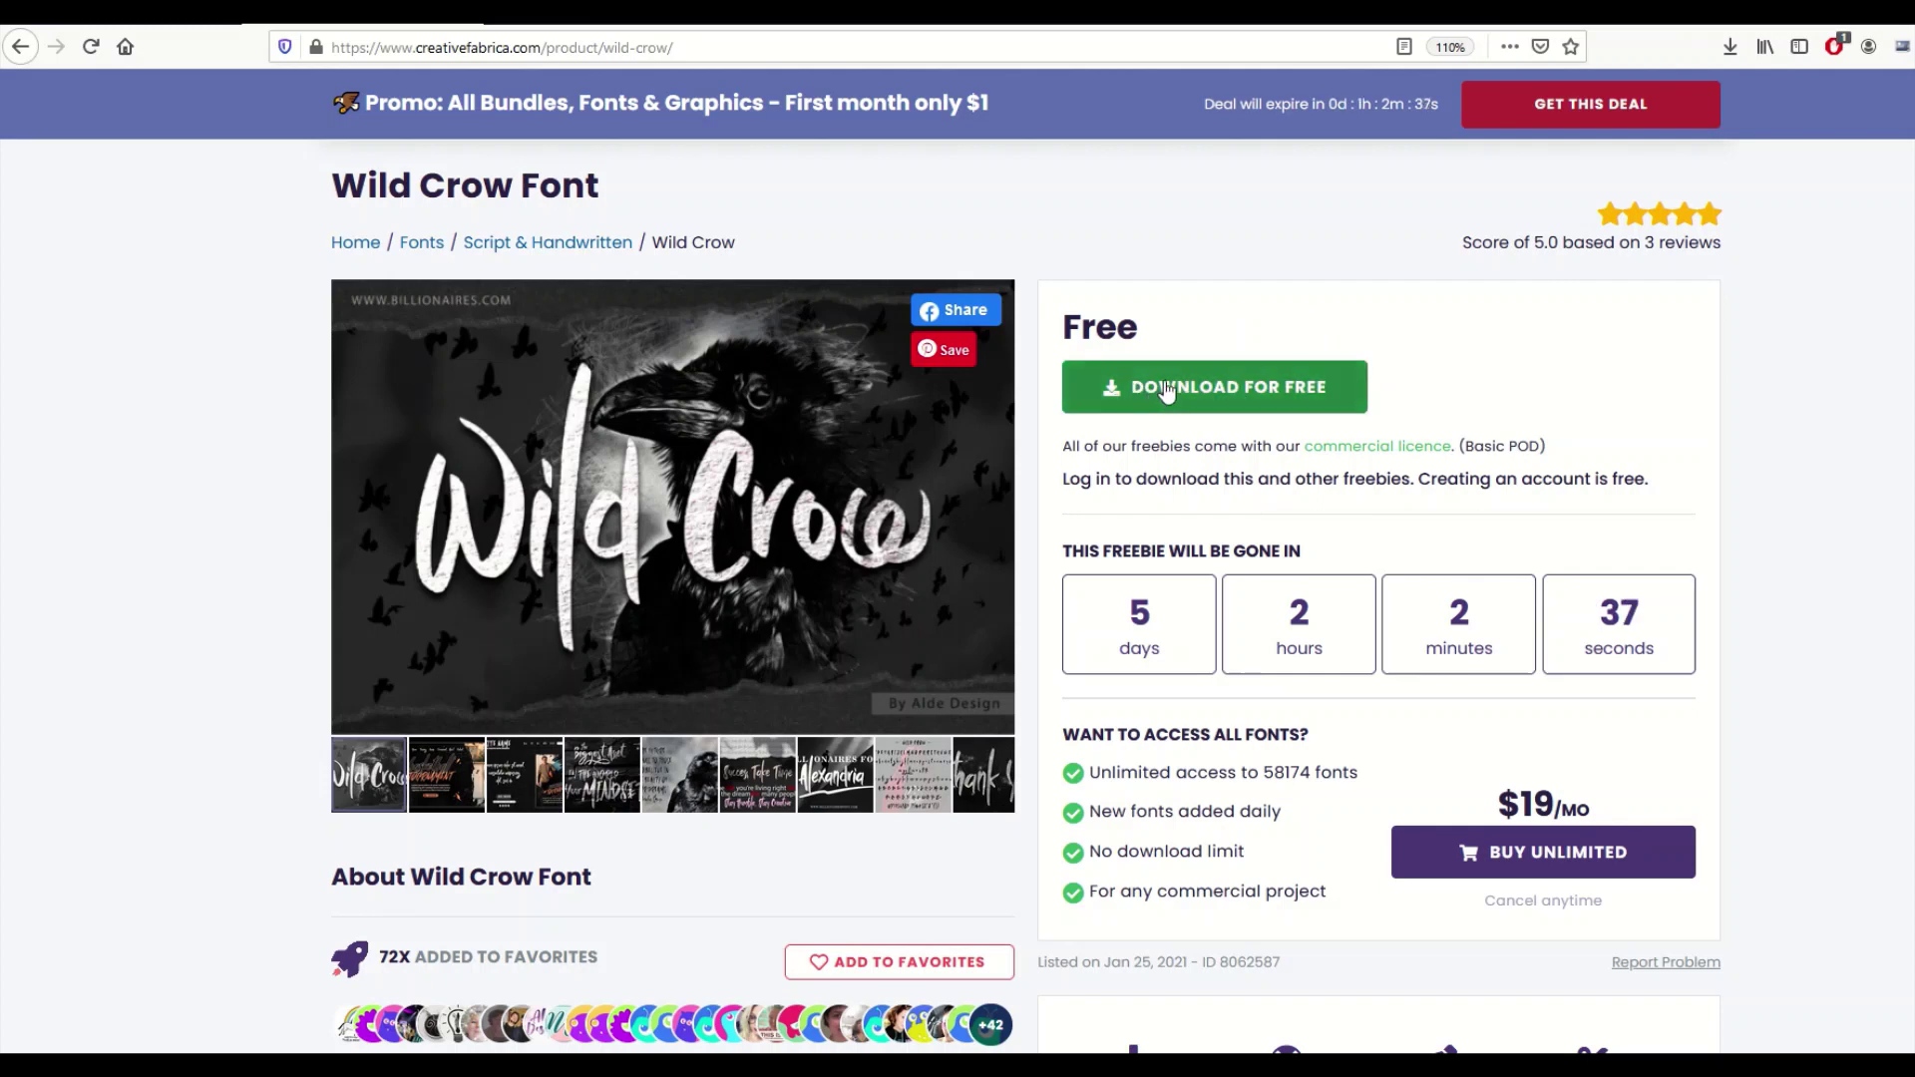
pyautogui.click(1188, 404)
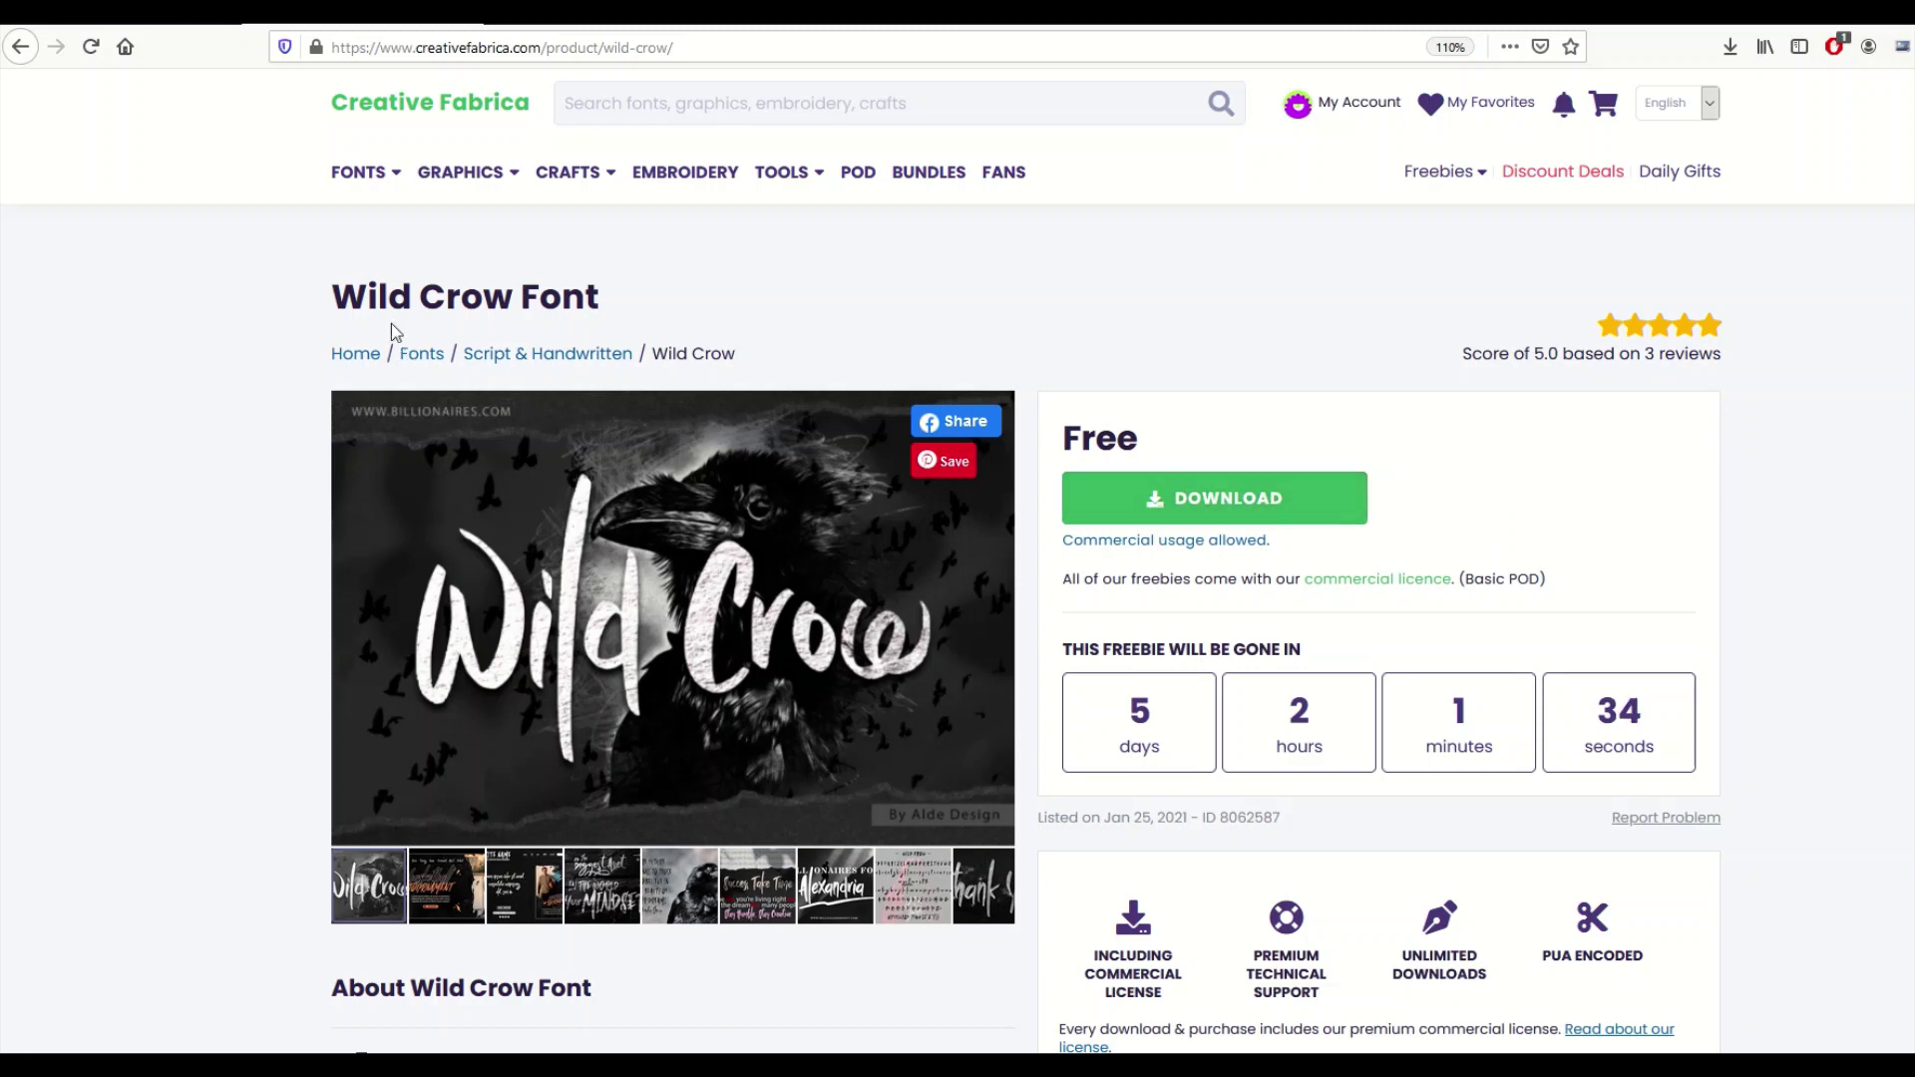
pyautogui.moveTo(1296, 108)
# Start the Wild-Crow-8062587.zip download and move its Save File prompt aside.
pyautogui.click(1205, 502)
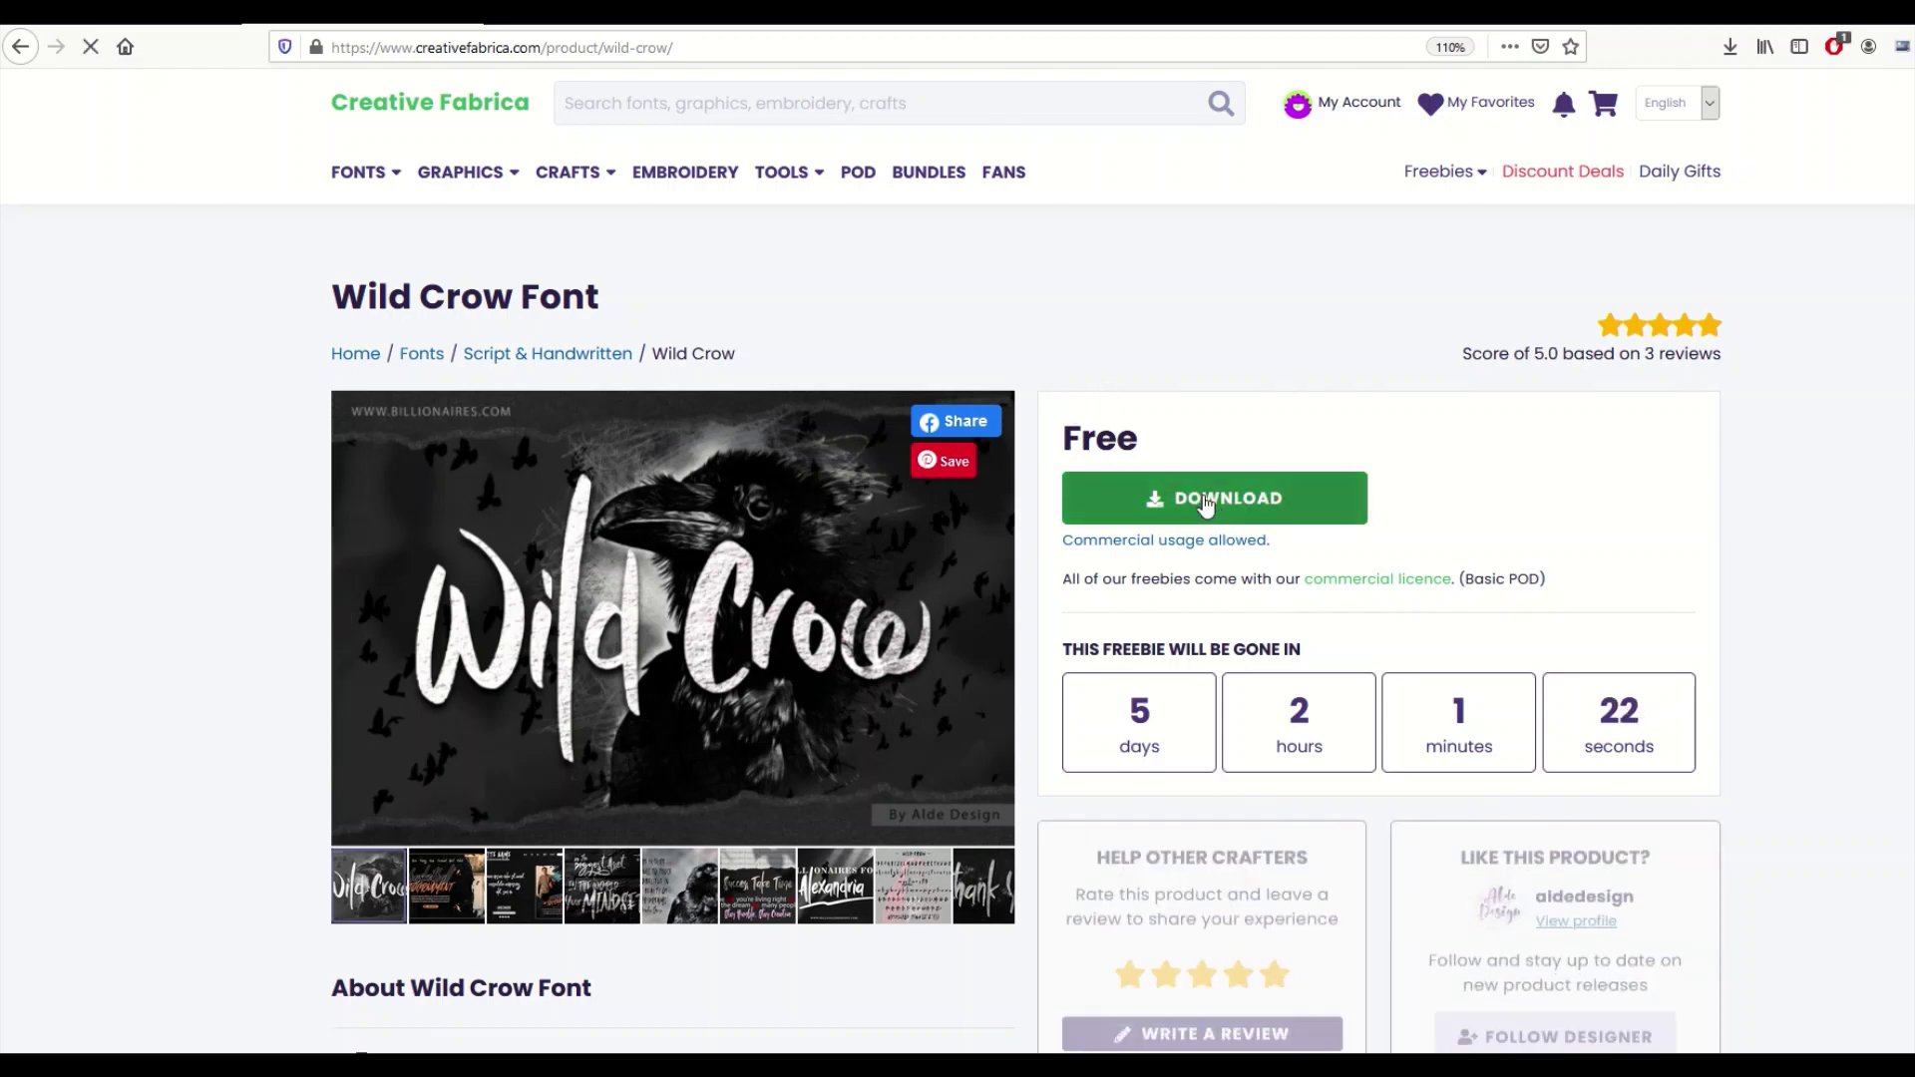
pyautogui.moveTo(593, 274); pyautogui.dragTo(798, 351)
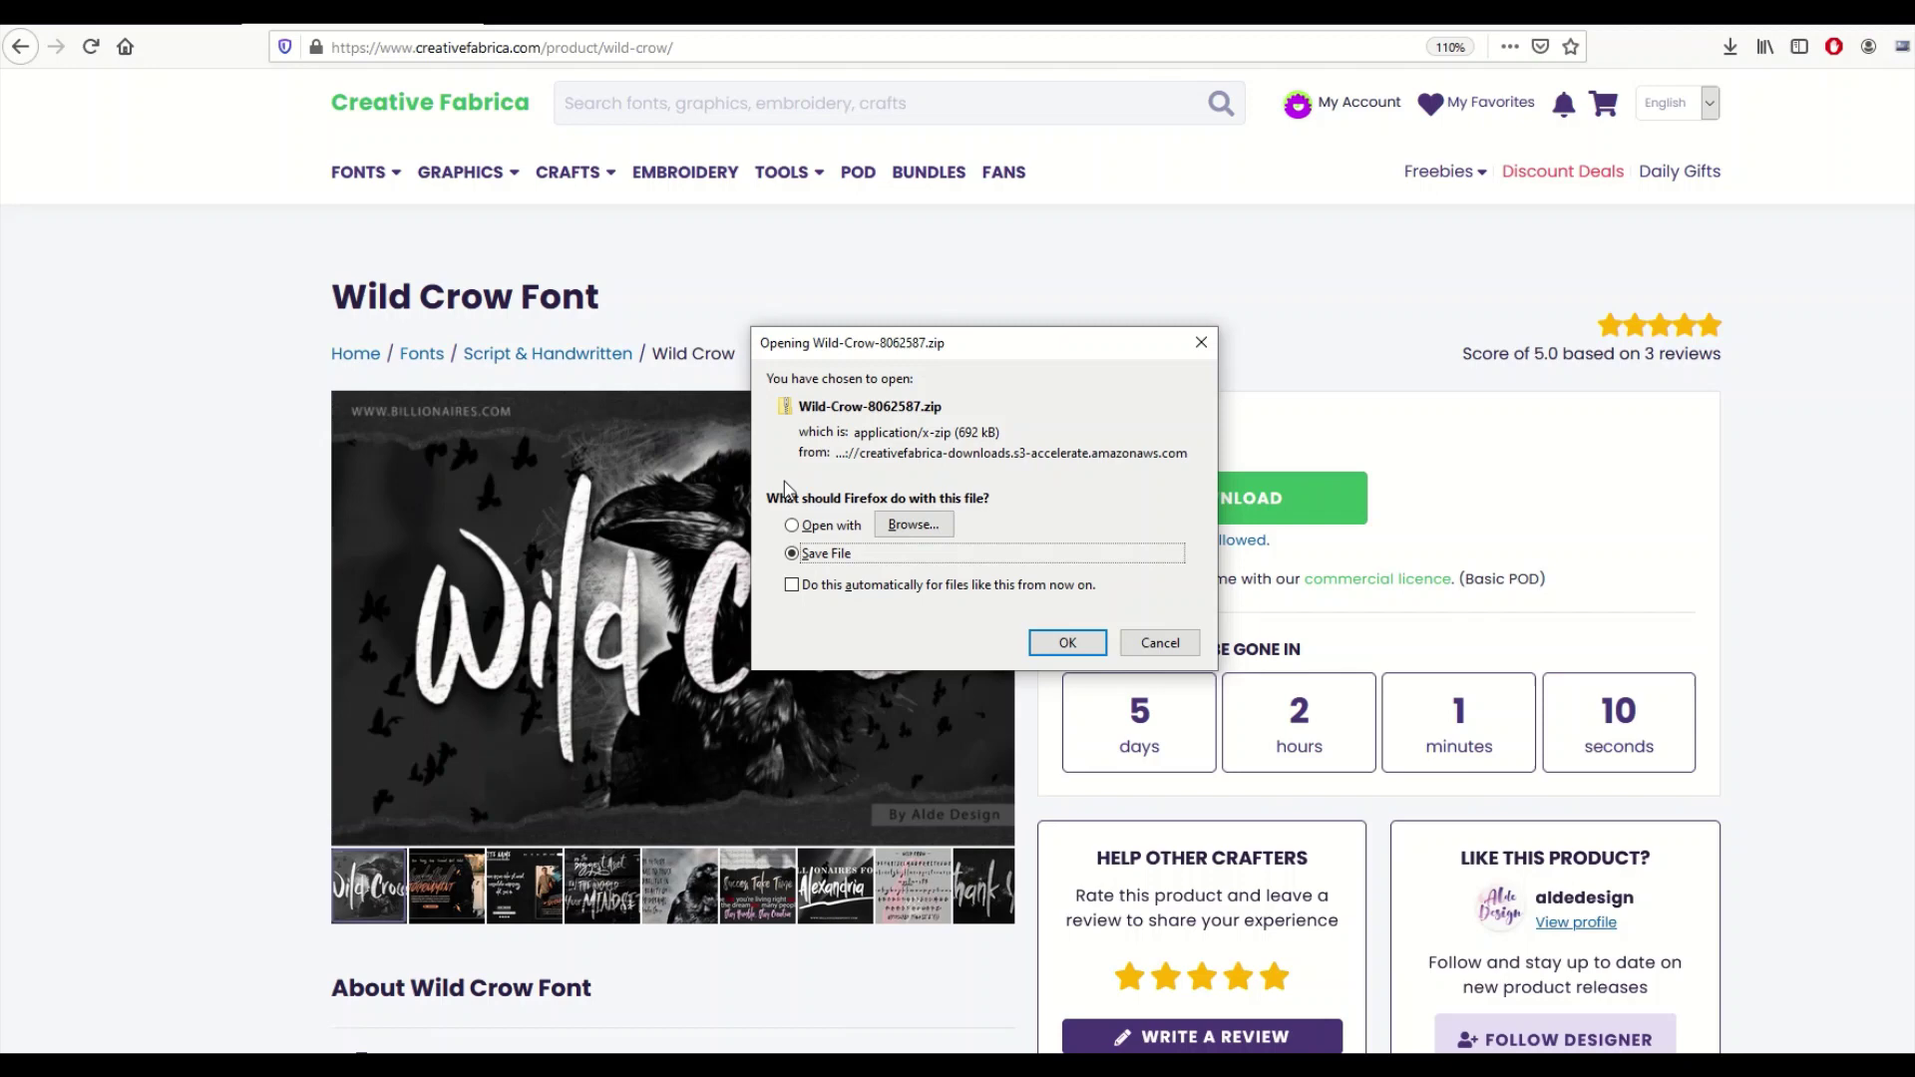
pyautogui.moveTo(843, 351); pyautogui.dragTo(761, 349)
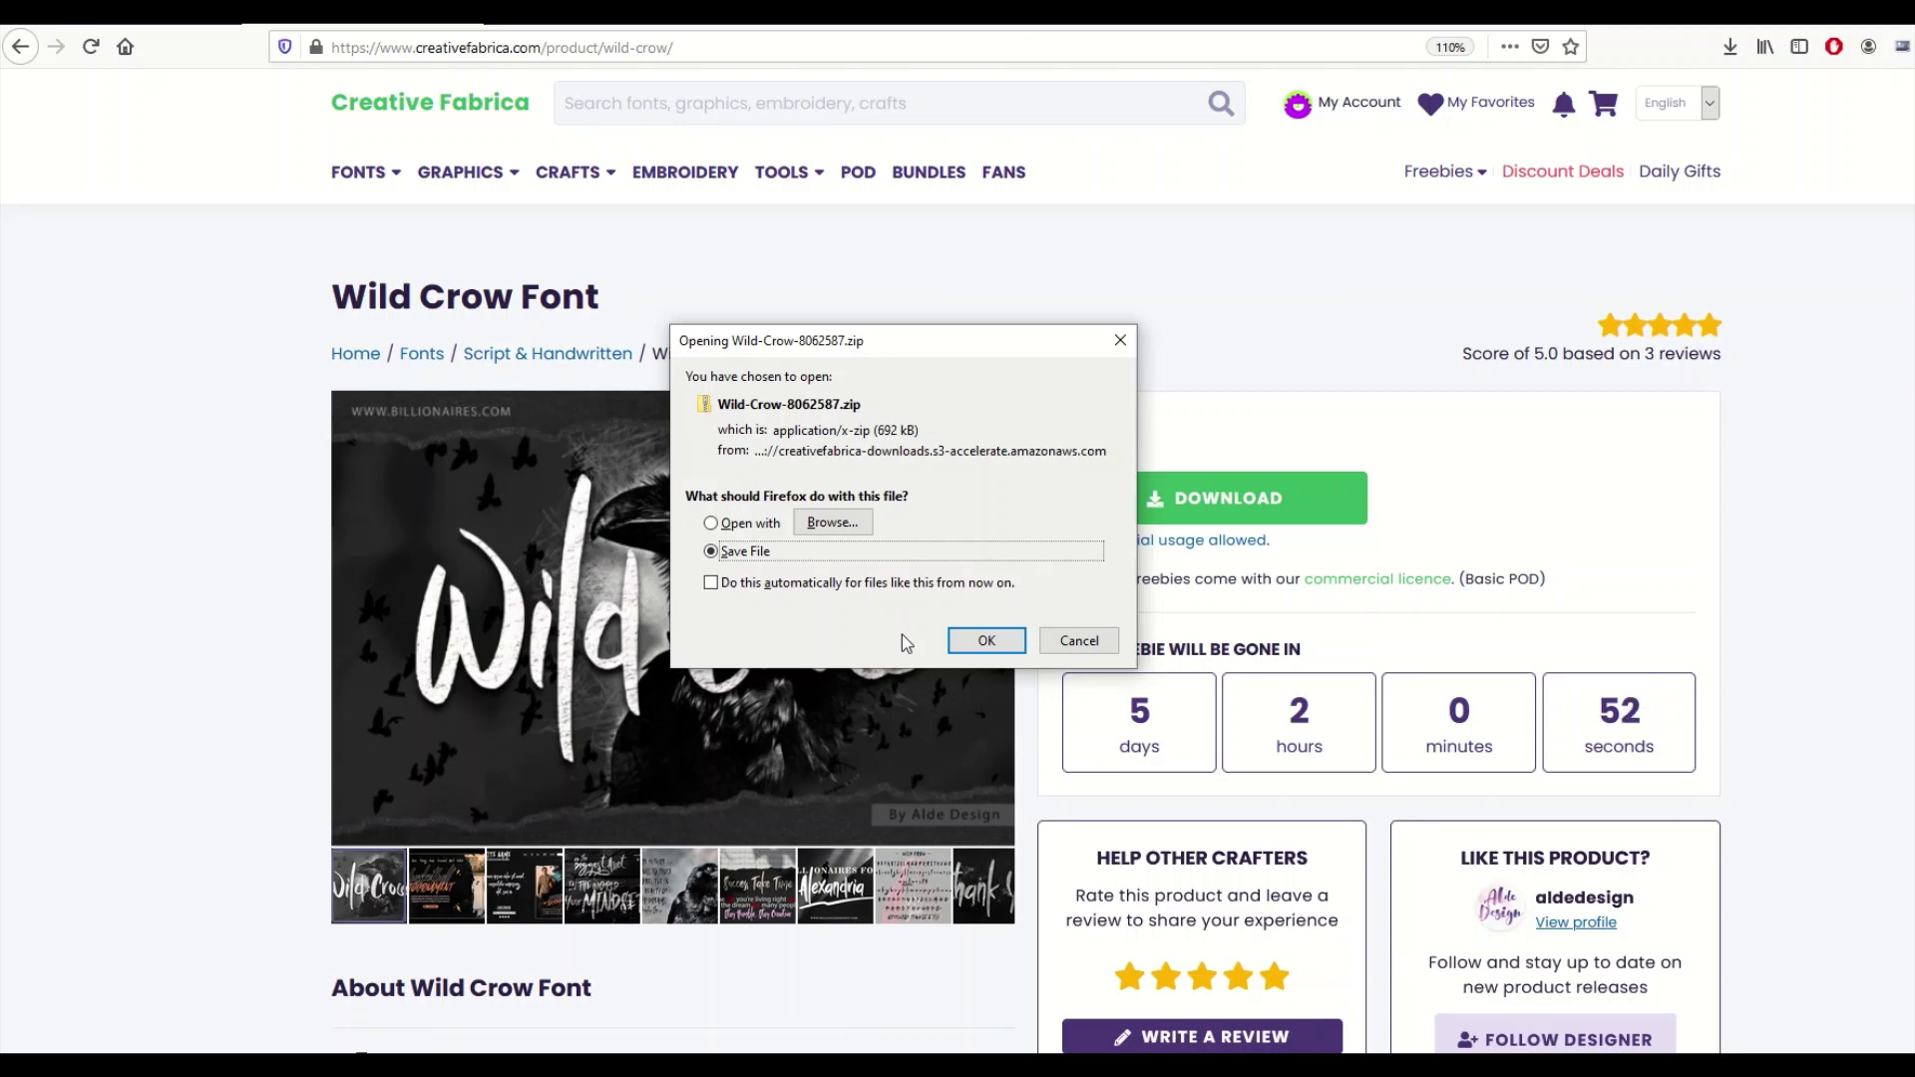
# Save Wild-Crow-8062587.zip into Fonts - Creative Fabrica and show it in File Explorer.
pyautogui.click(965, 637)
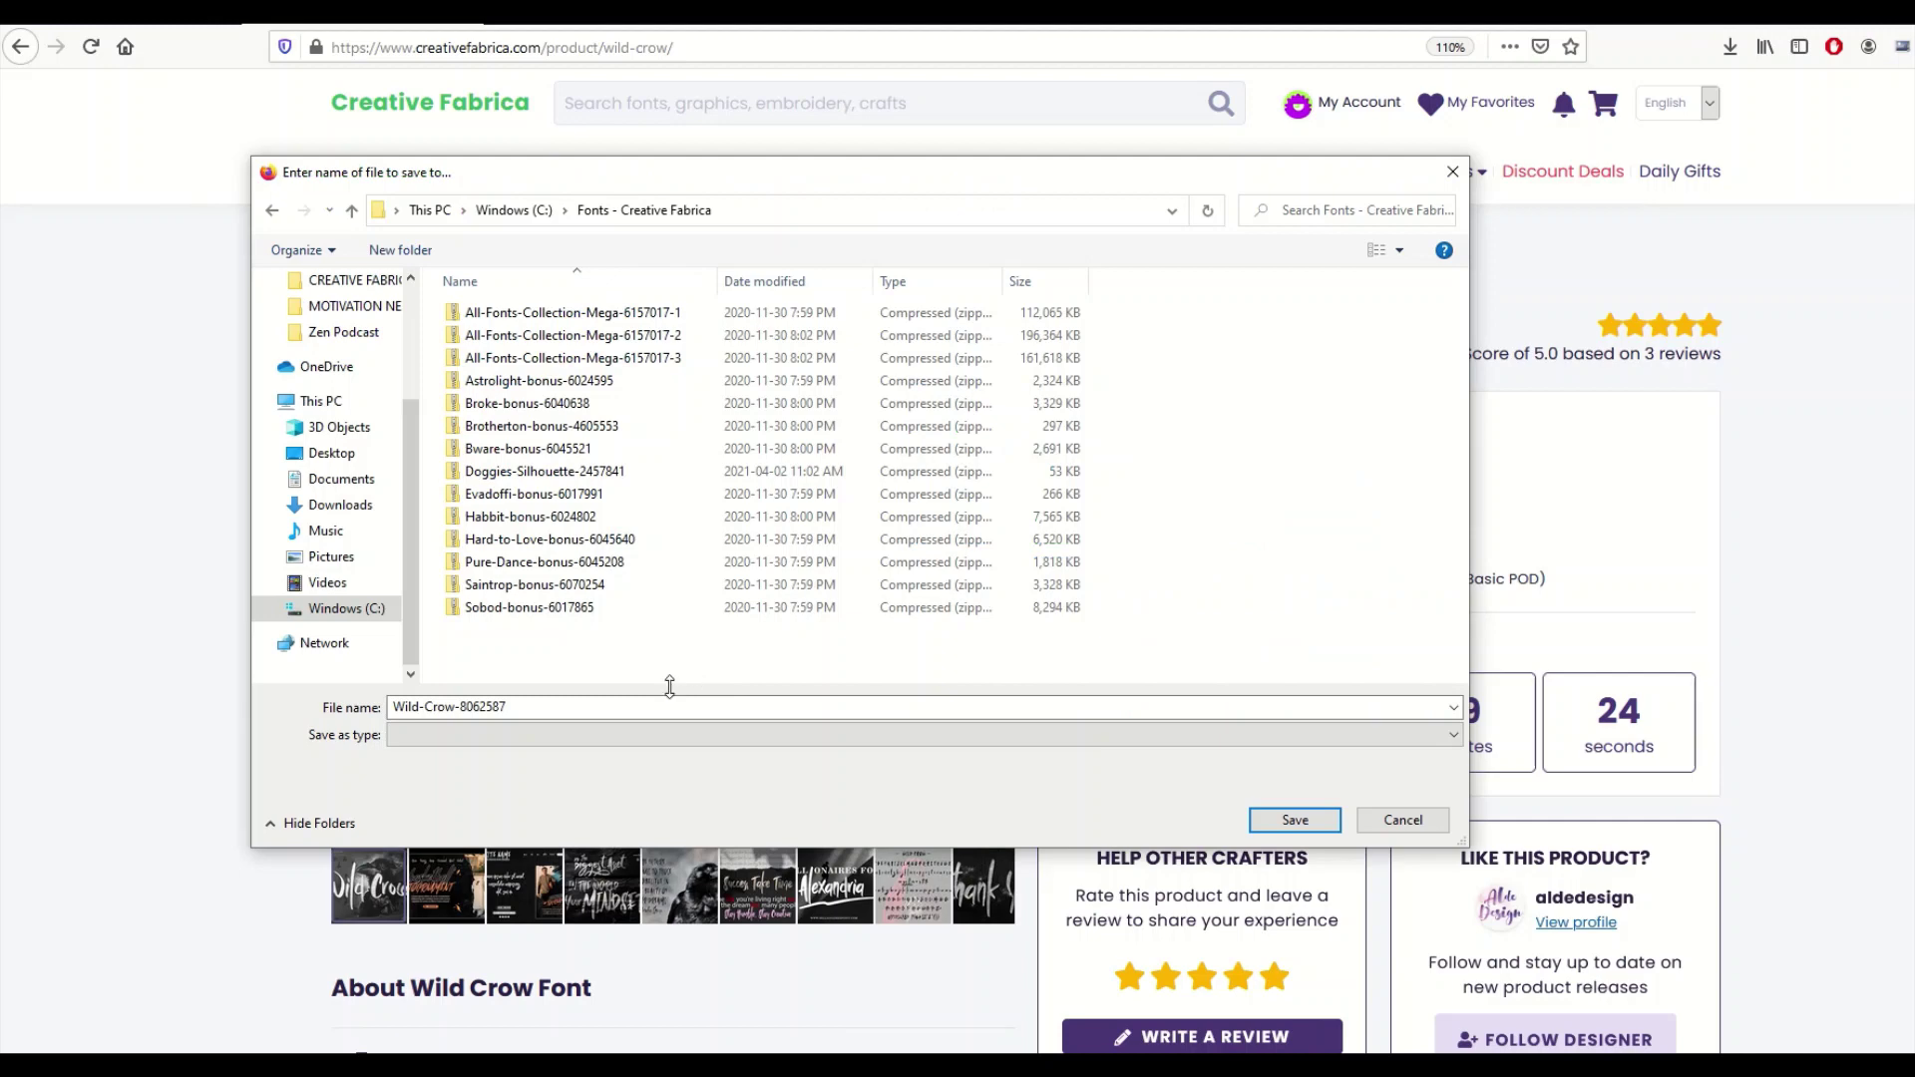
pyautogui.moveTo(588, 174); pyautogui.dragTo(605, 173)
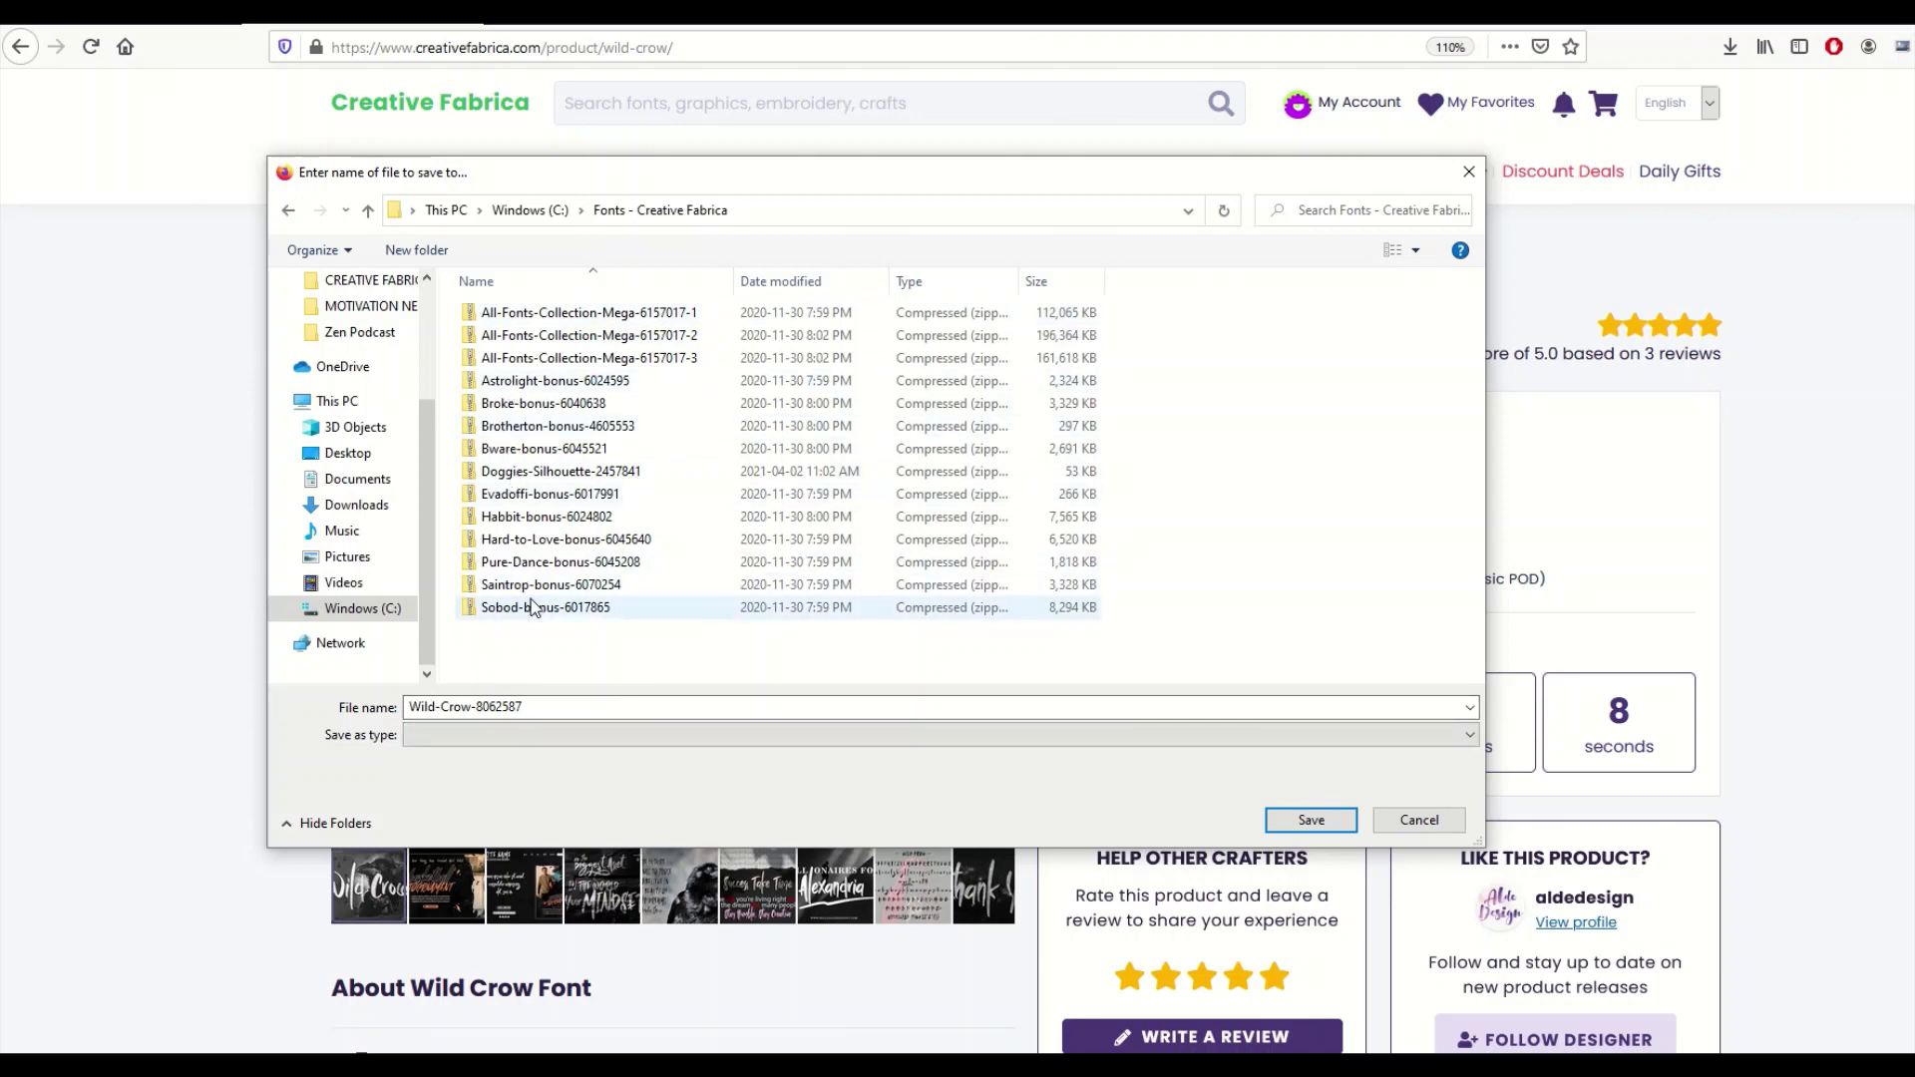
pyautogui.click(1311, 819)
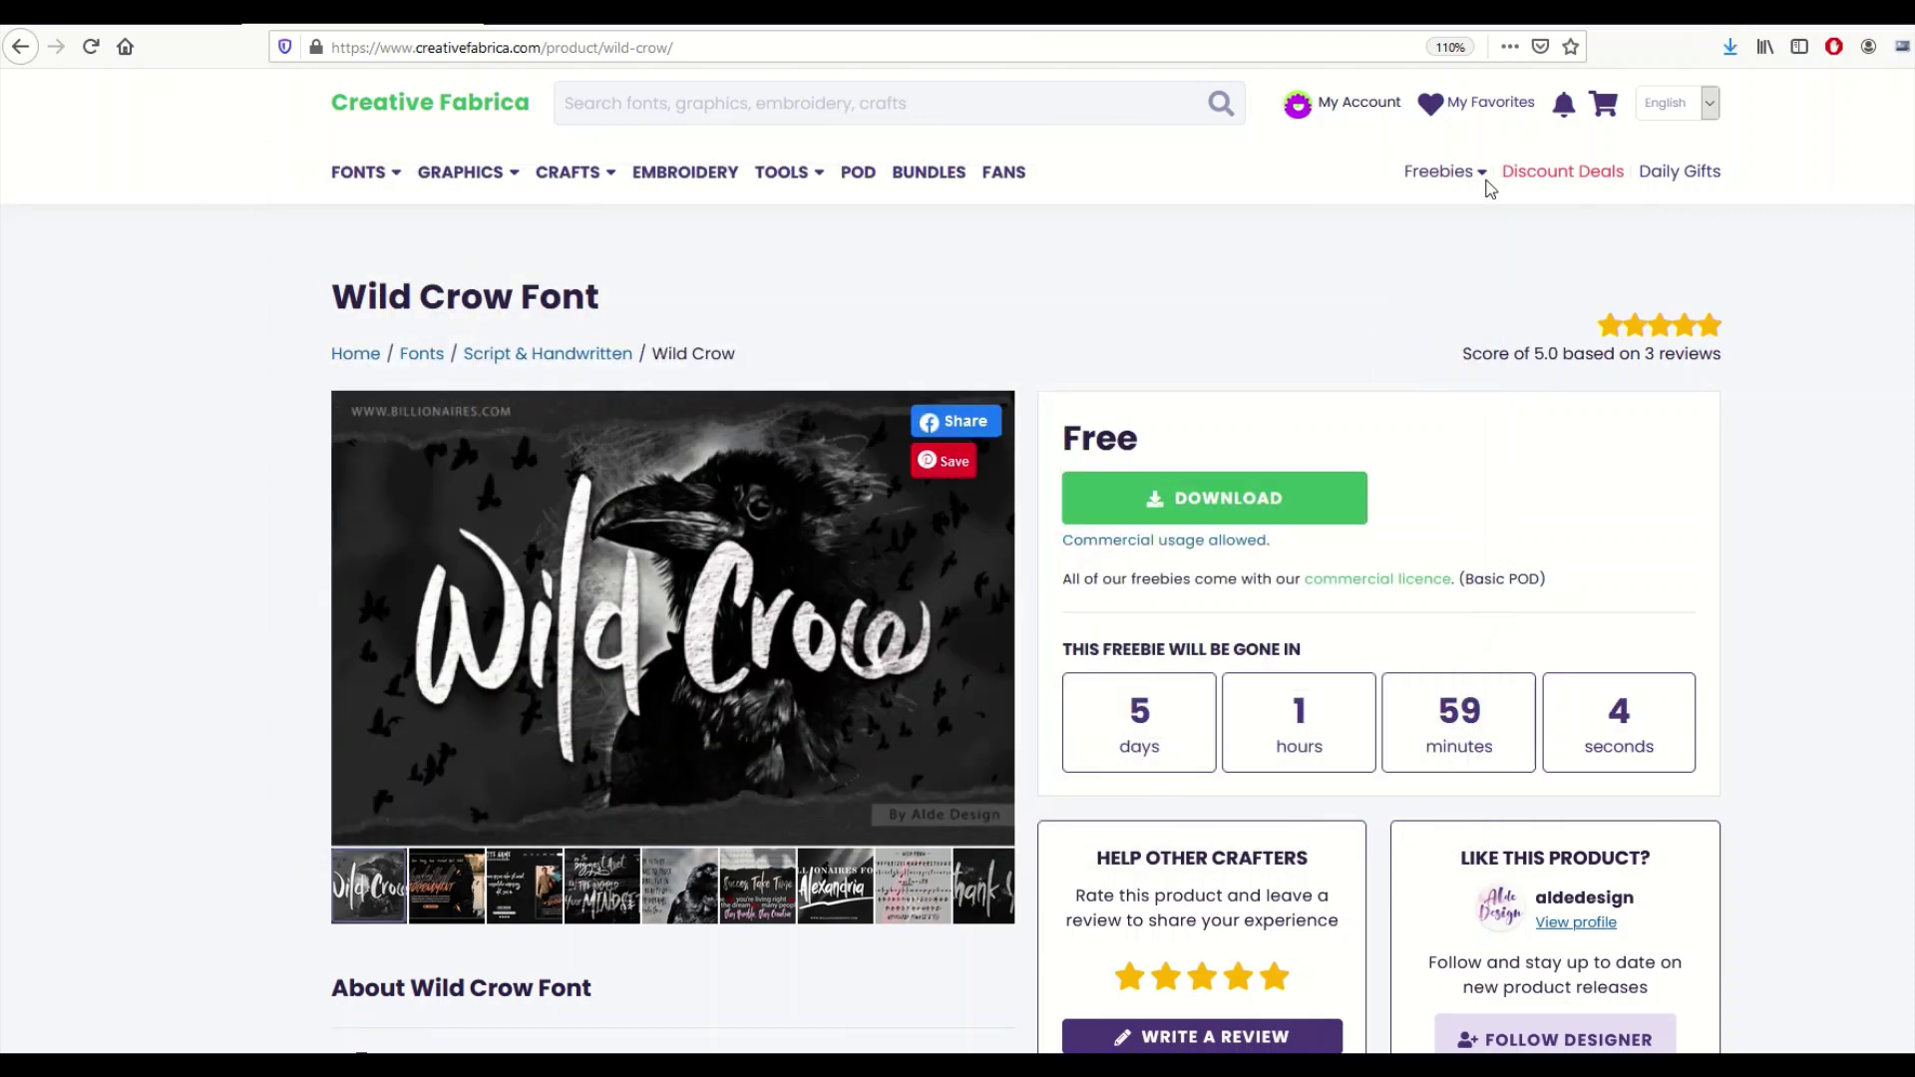
pyautogui.click(1730, 49)
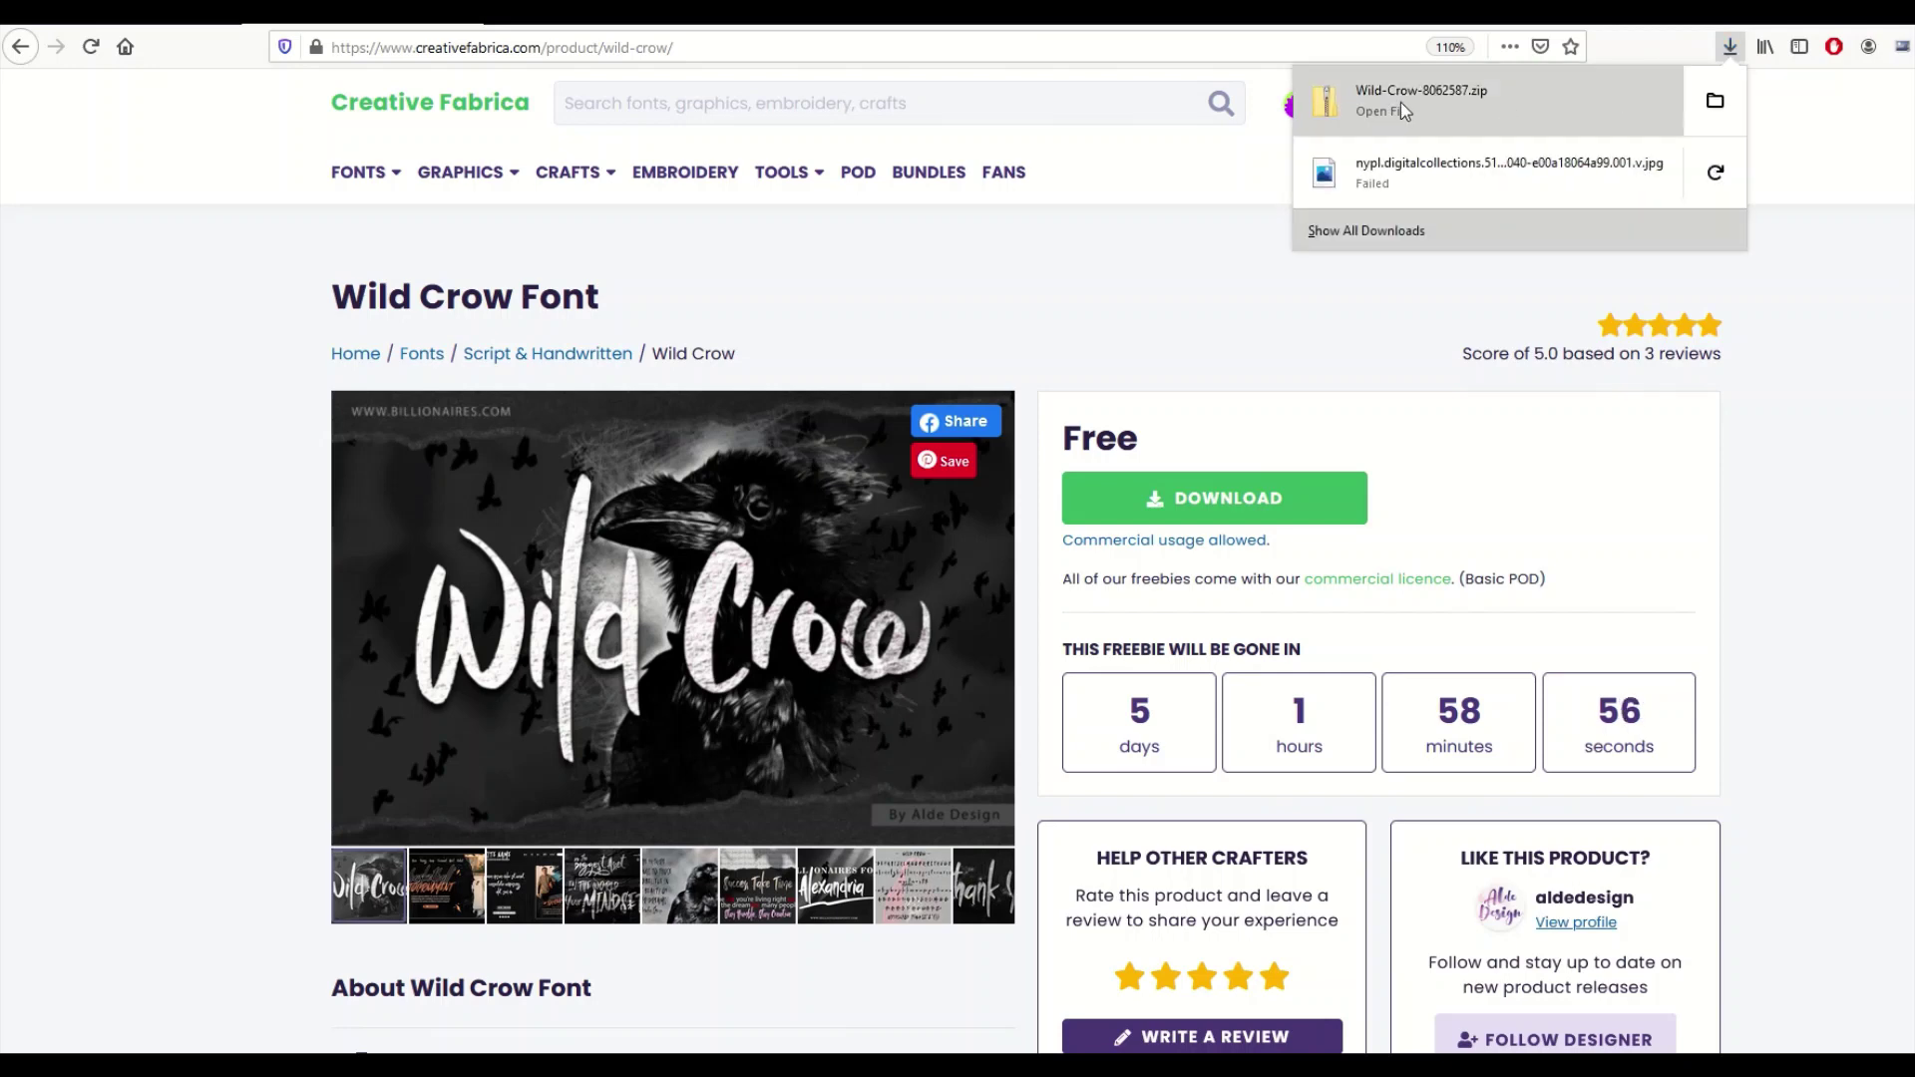
pyautogui.click(1714, 101)
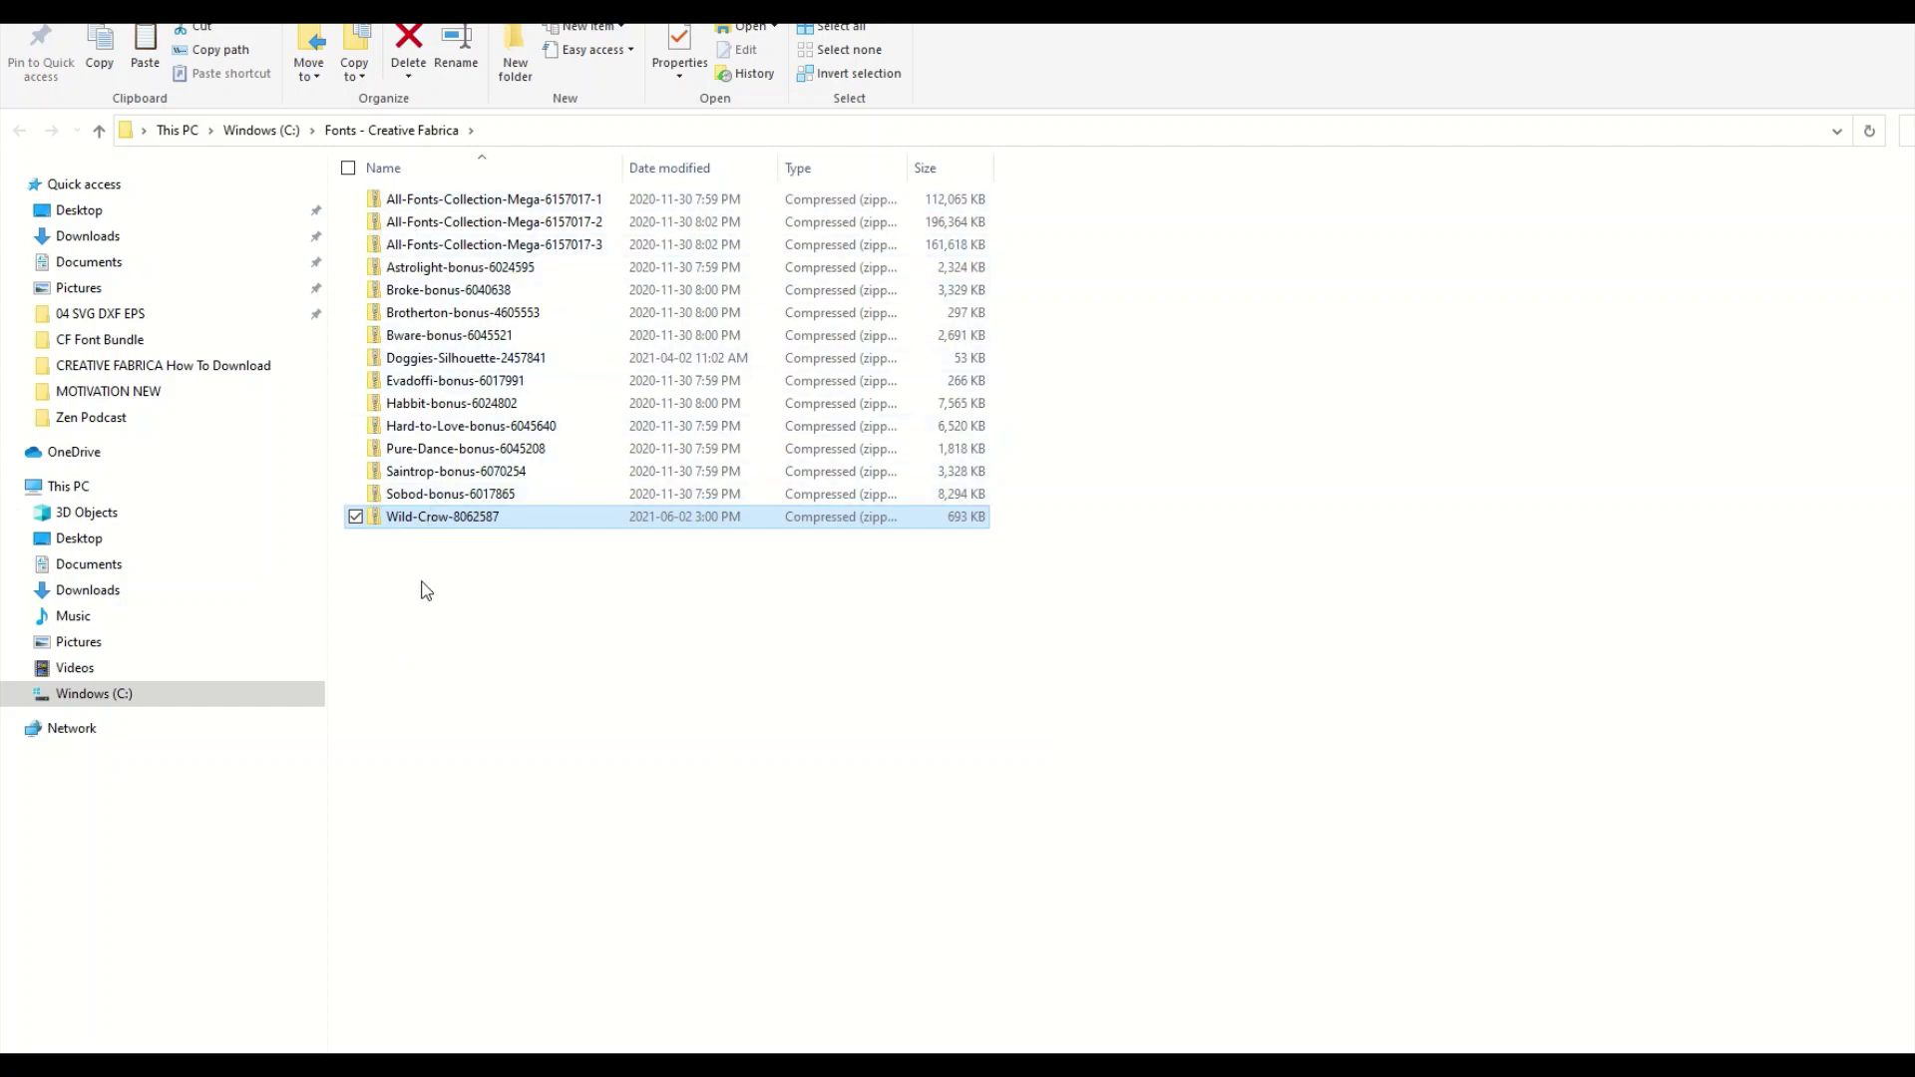
# Open Wild-Crow-8062587.zip to list its Wild Crow OTF, TTF and Italic font files.
pyautogui.doubleClick(423, 521)
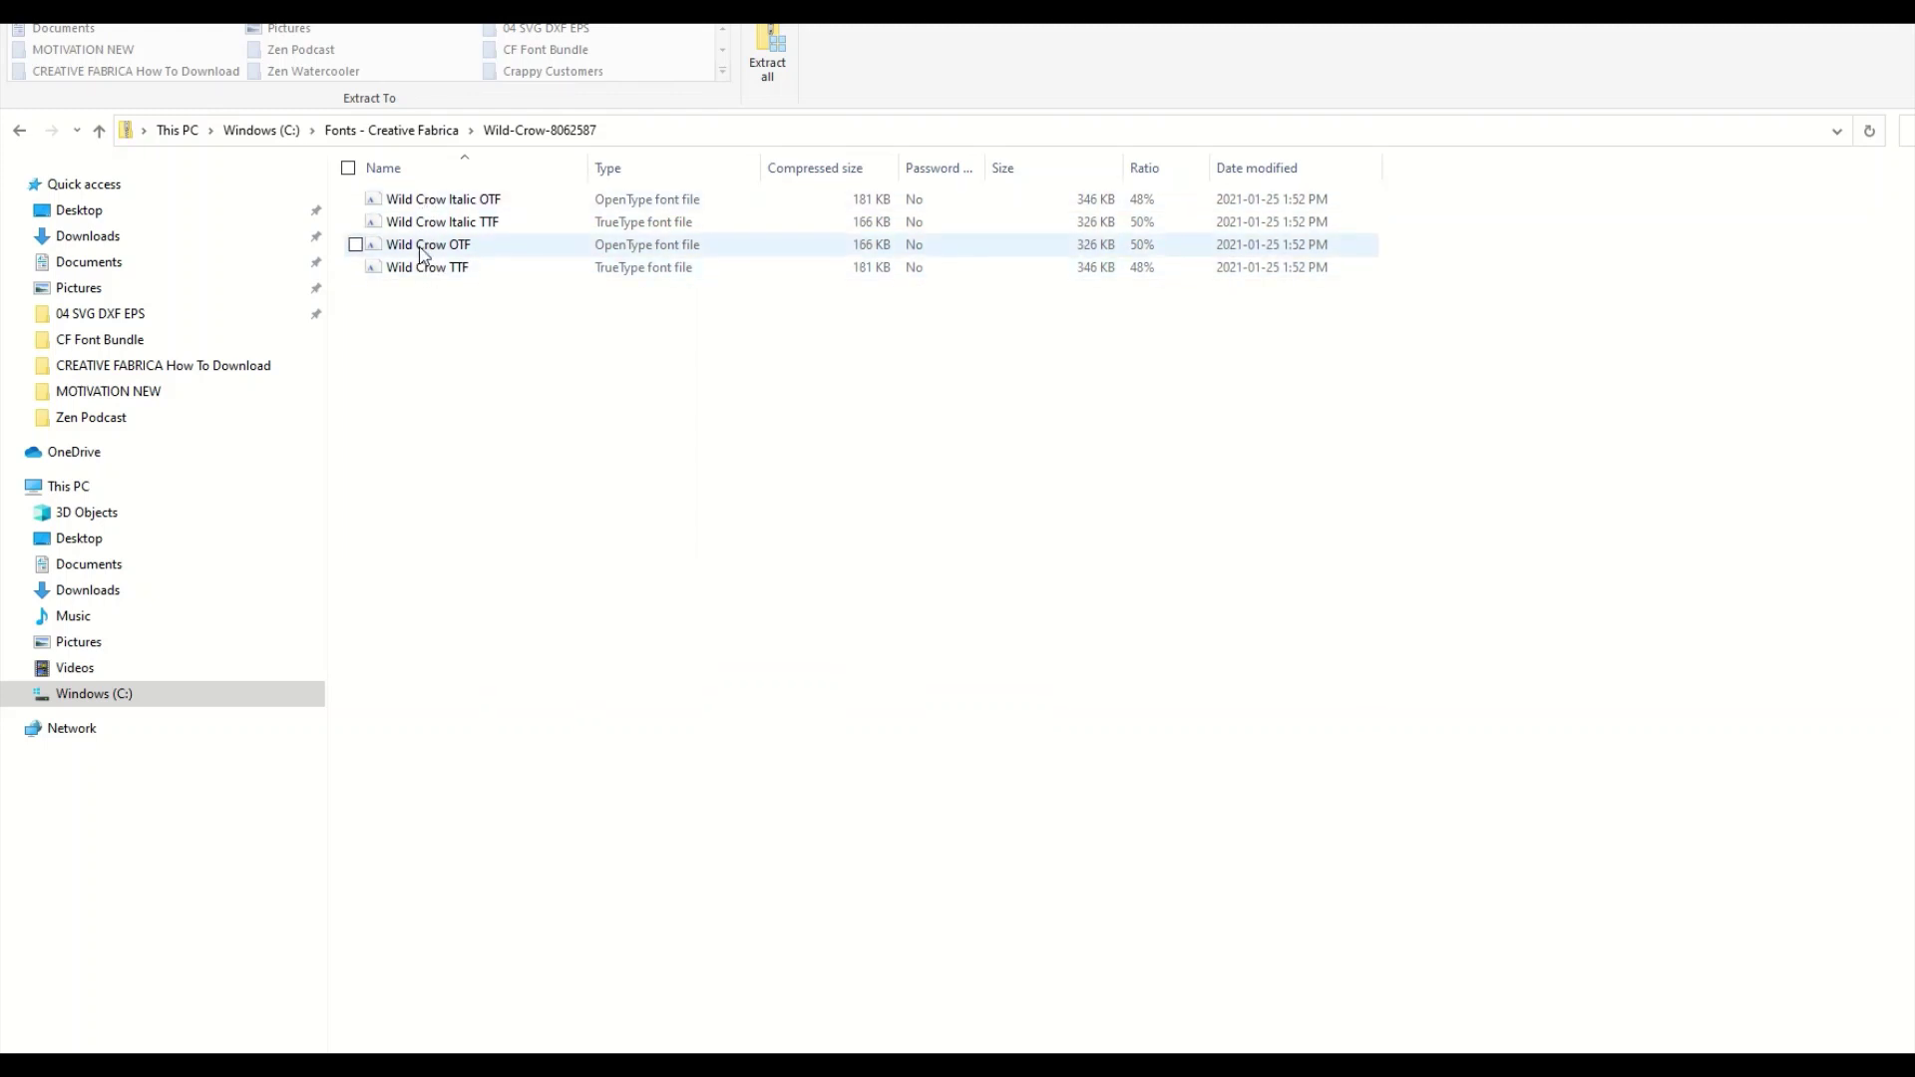
# Preview the regular Wild Crow OTF font, install it, and close the viewer.
pyautogui.doubleClick(421, 251)
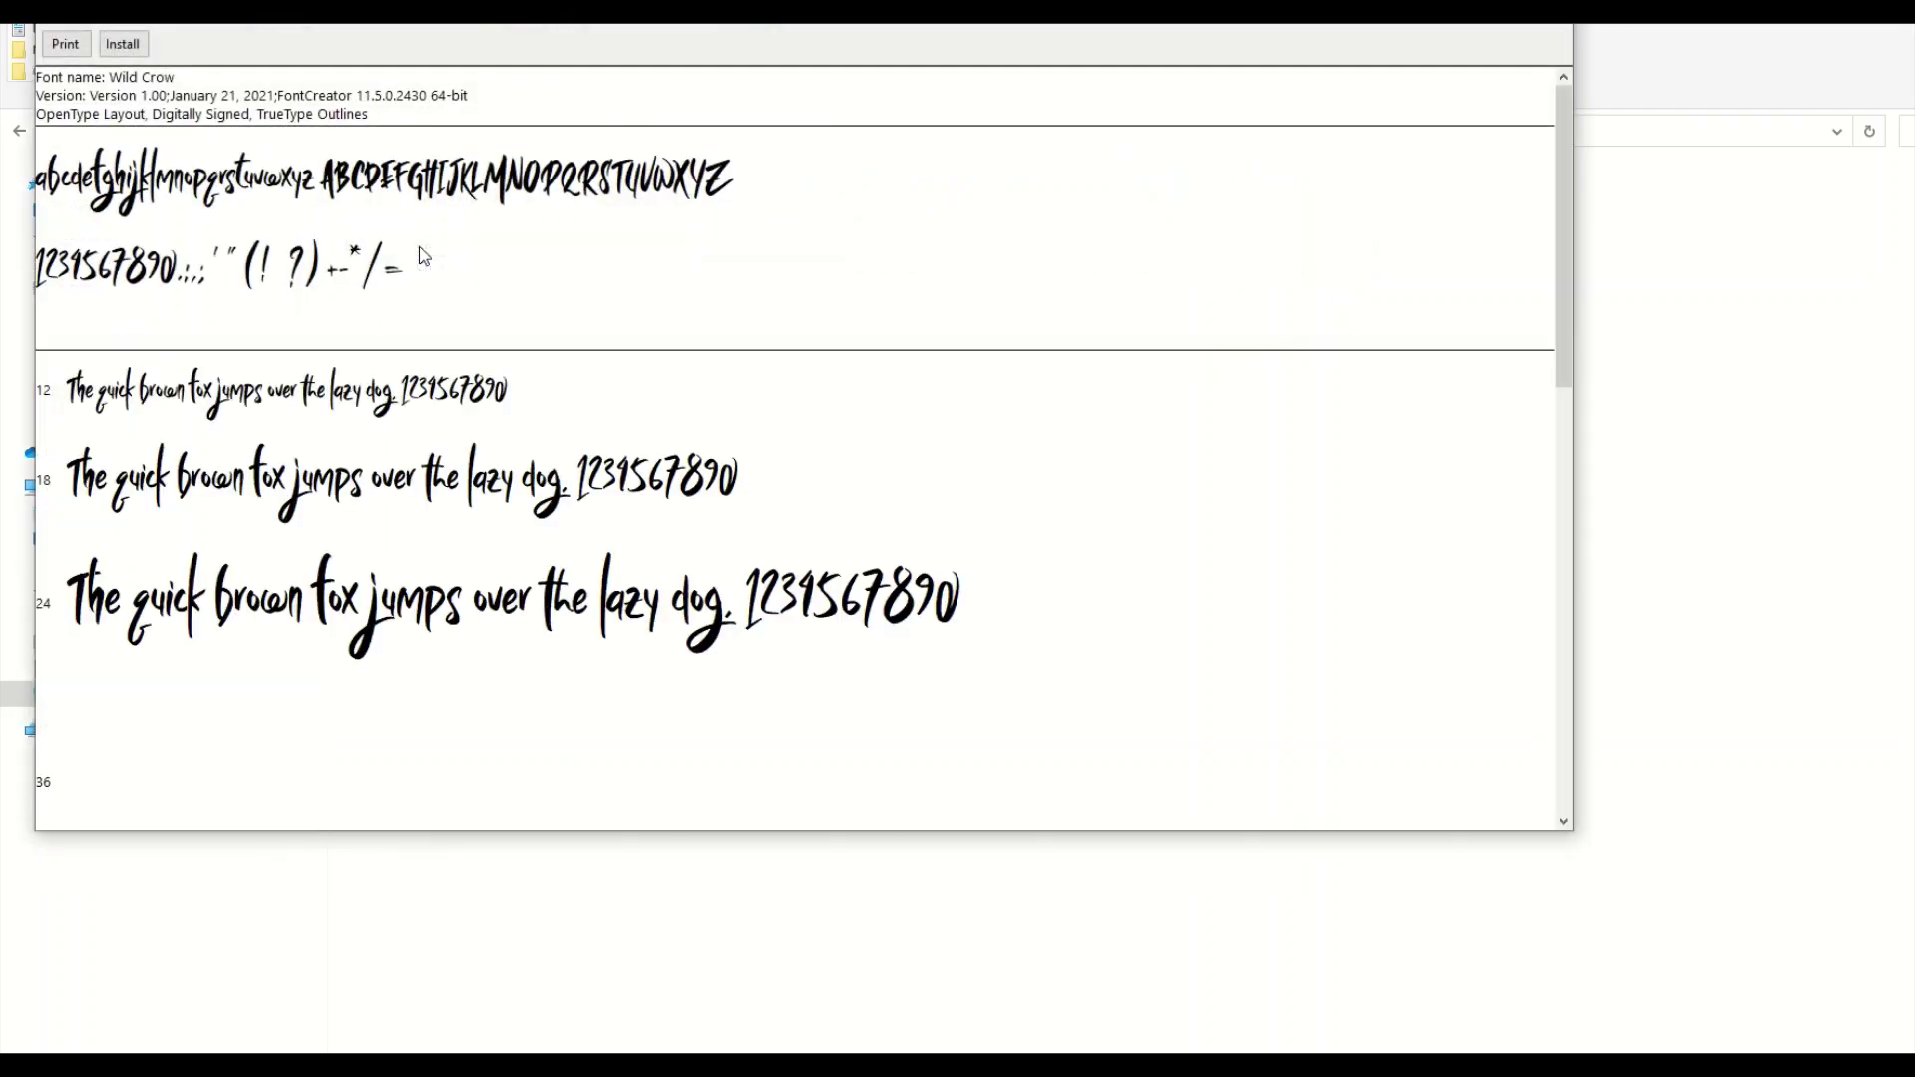
pyautogui.moveTo(349, 4); pyautogui.dragTo(433, 82)
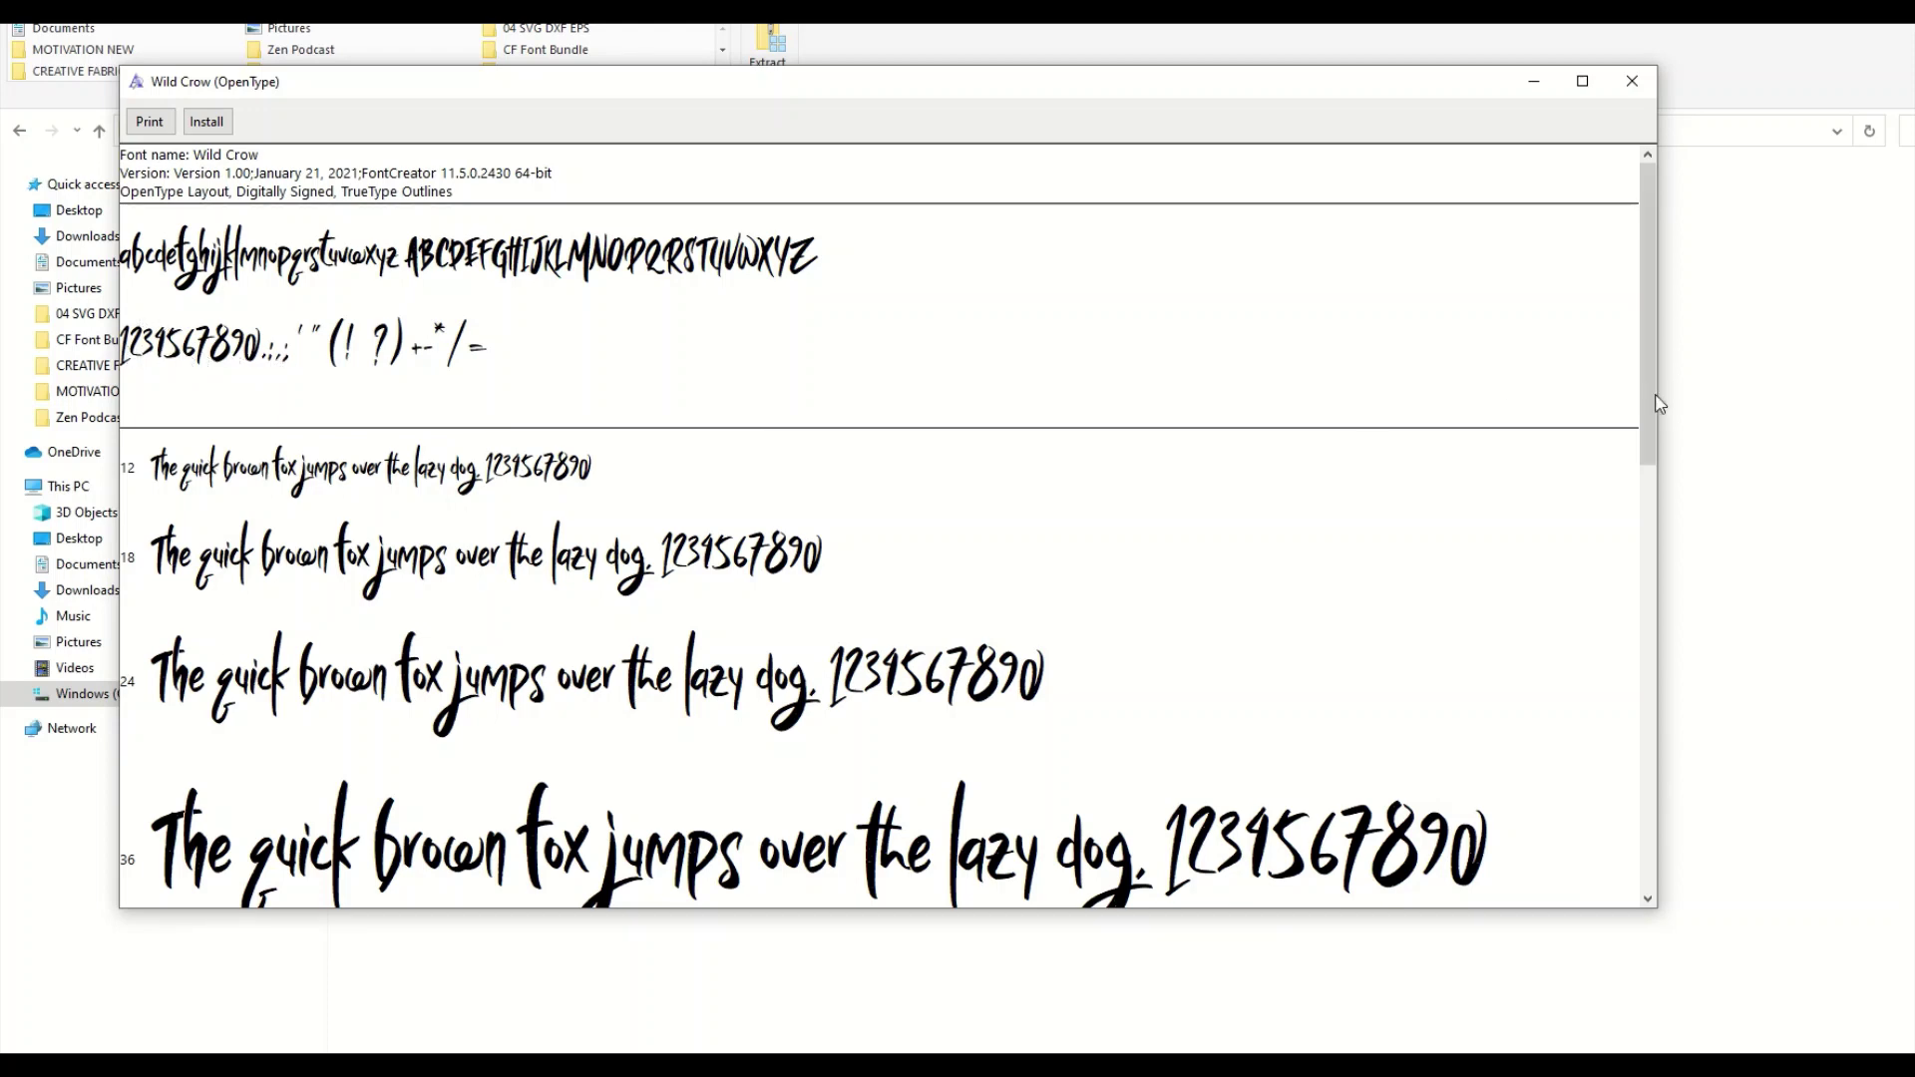
pyautogui.moveTo(1658, 402)
pyautogui.mouseDown()
pyautogui.moveTo(1667, 641)
pyautogui.moveTo(1714, 822)
pyautogui.moveTo(1680, 376)
pyautogui.moveTo(1727, 925)
pyautogui.moveTo(1675, 406)
pyautogui.mouseUp()
pyautogui.click(206, 122)
pyautogui.click(1631, 81)
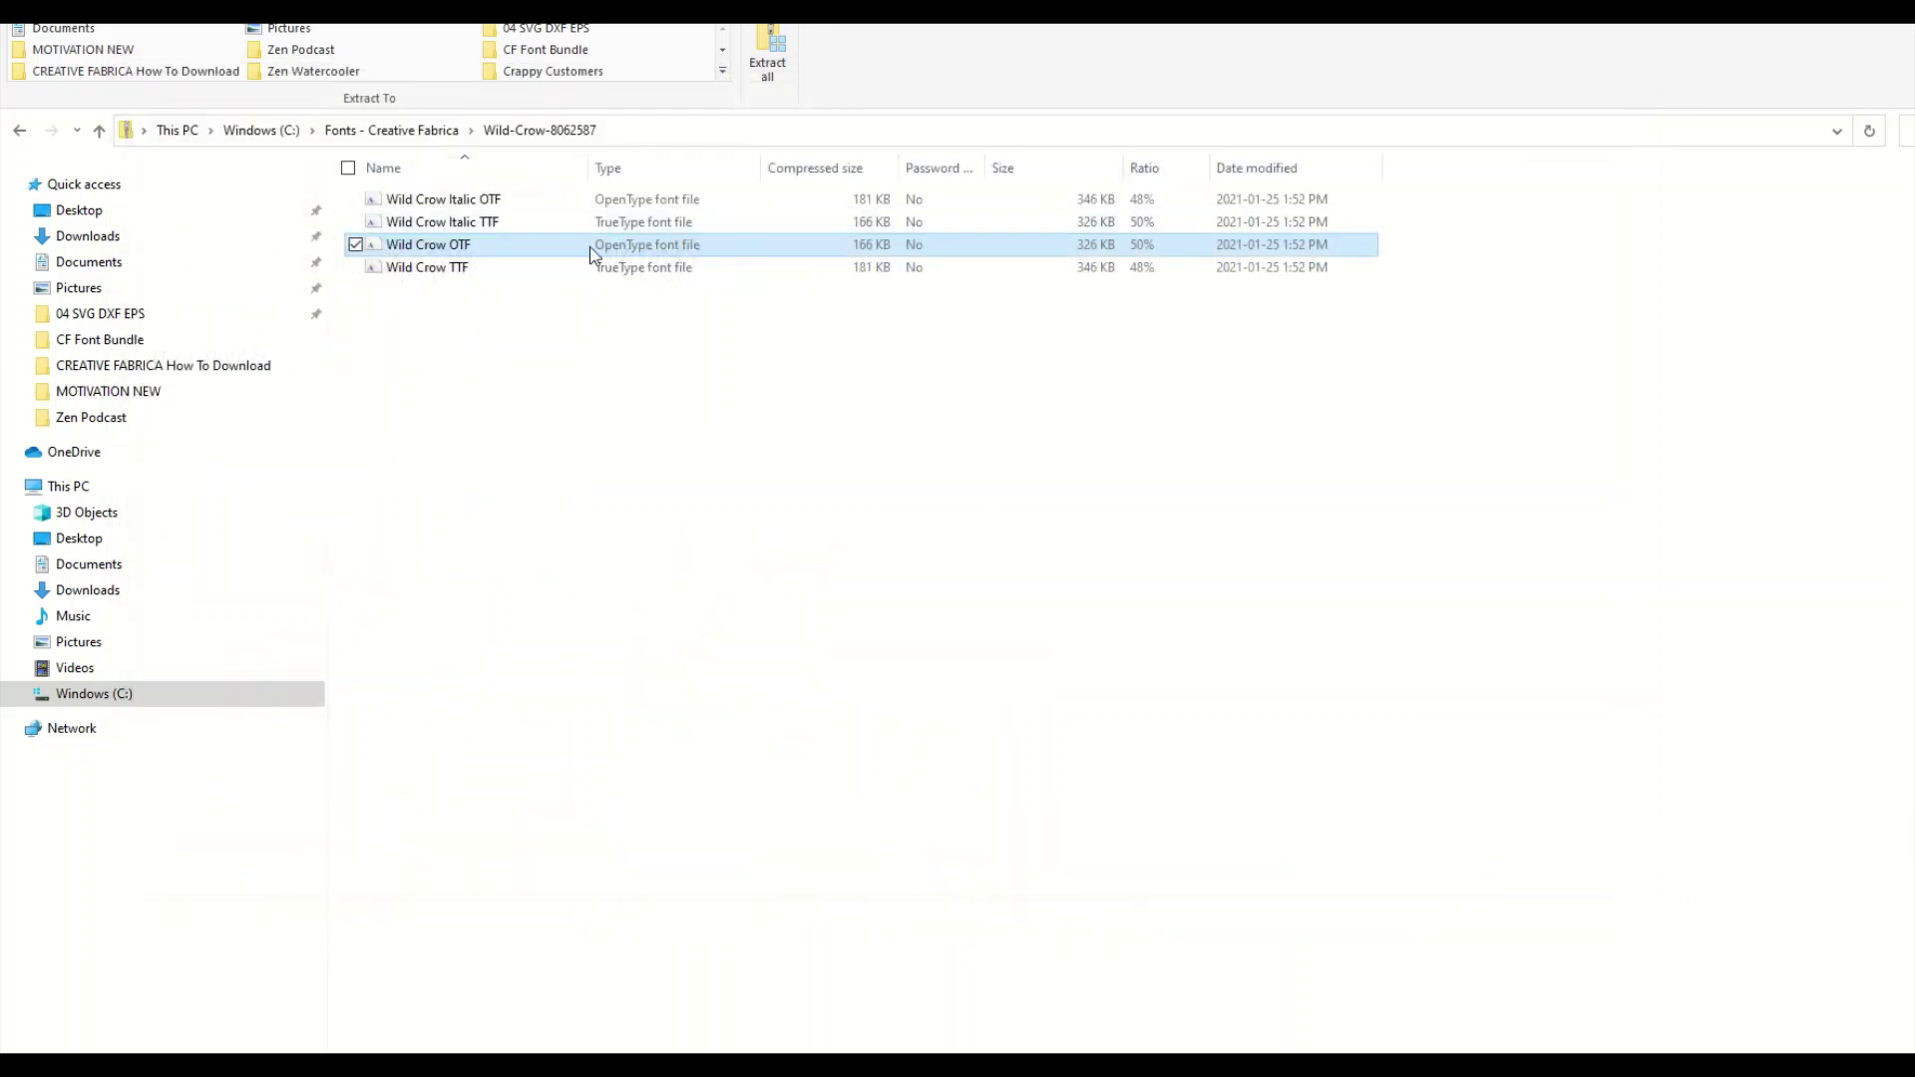
# Open Wild Crow Italic OTF in Font Viewer and install it.
pyautogui.click(448, 207)
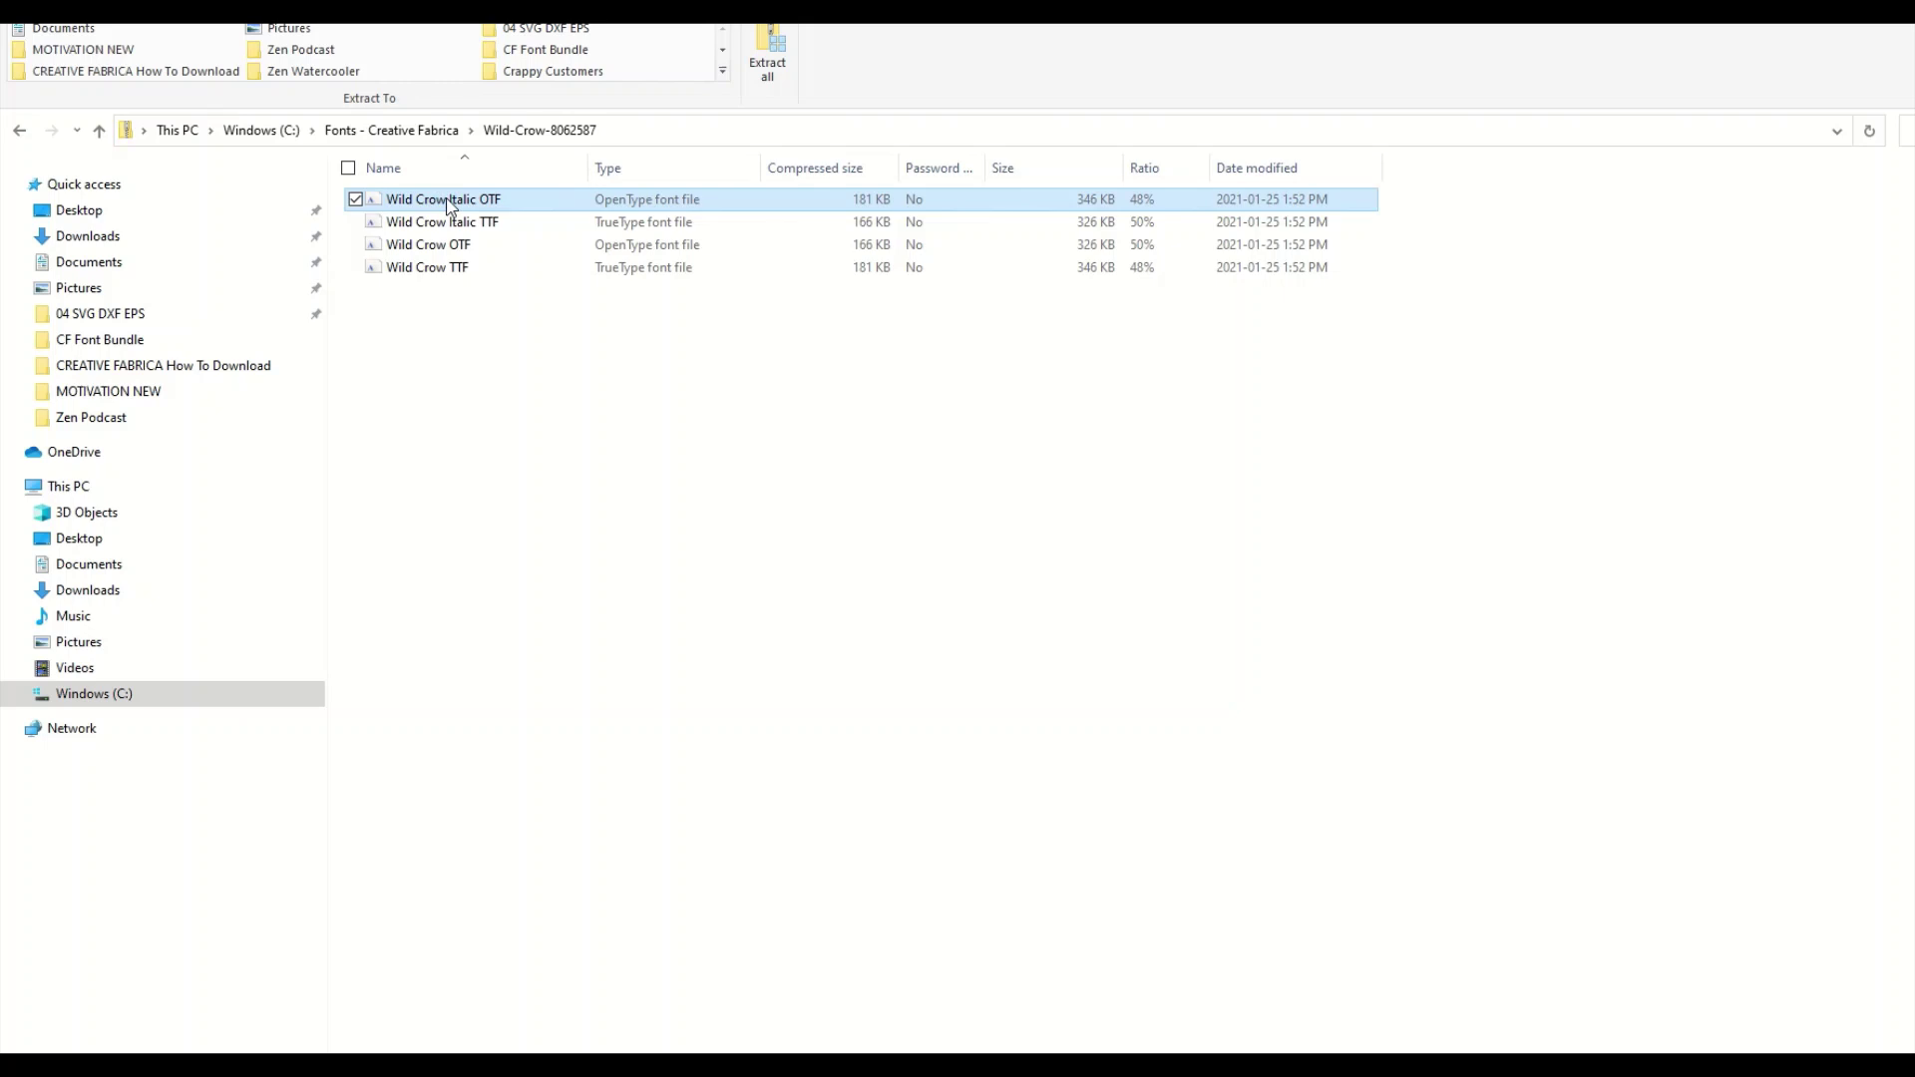
pyautogui.doubleClick(448, 206)
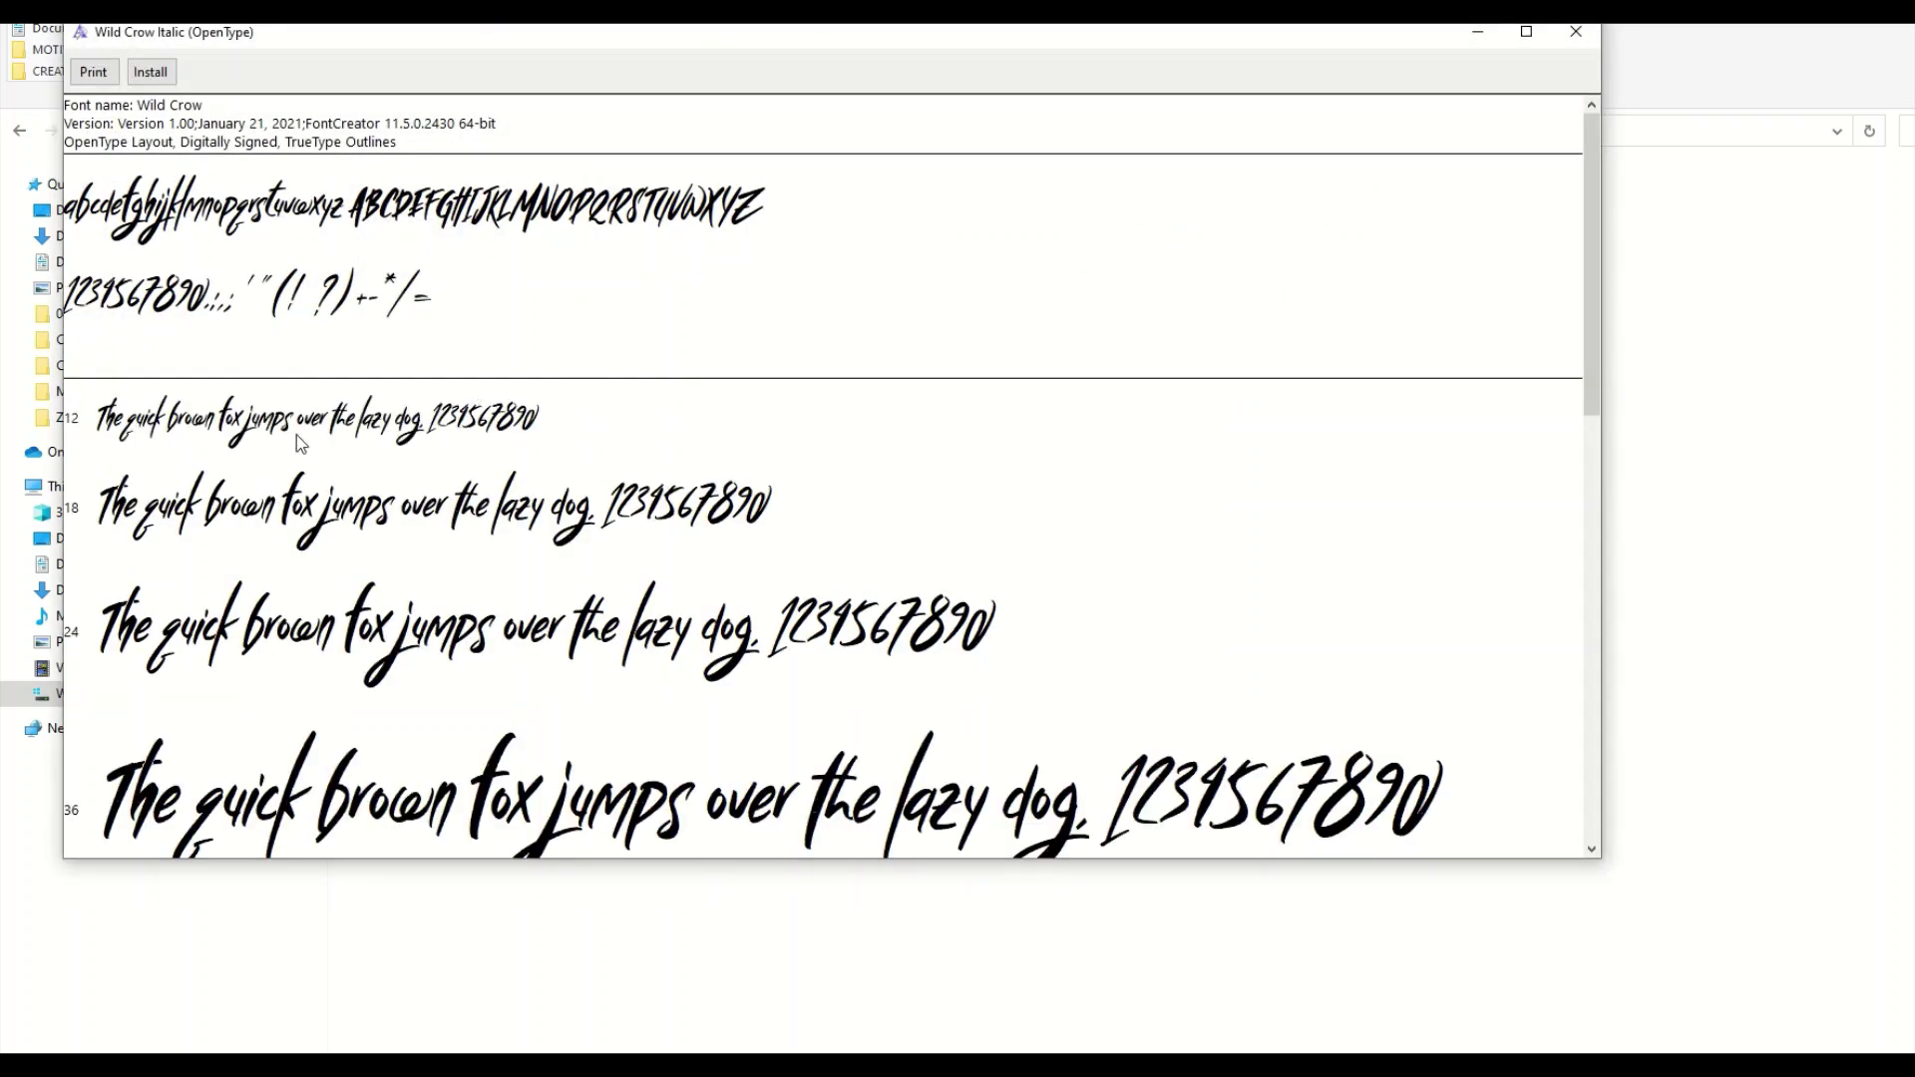
pyautogui.click(160, 77)
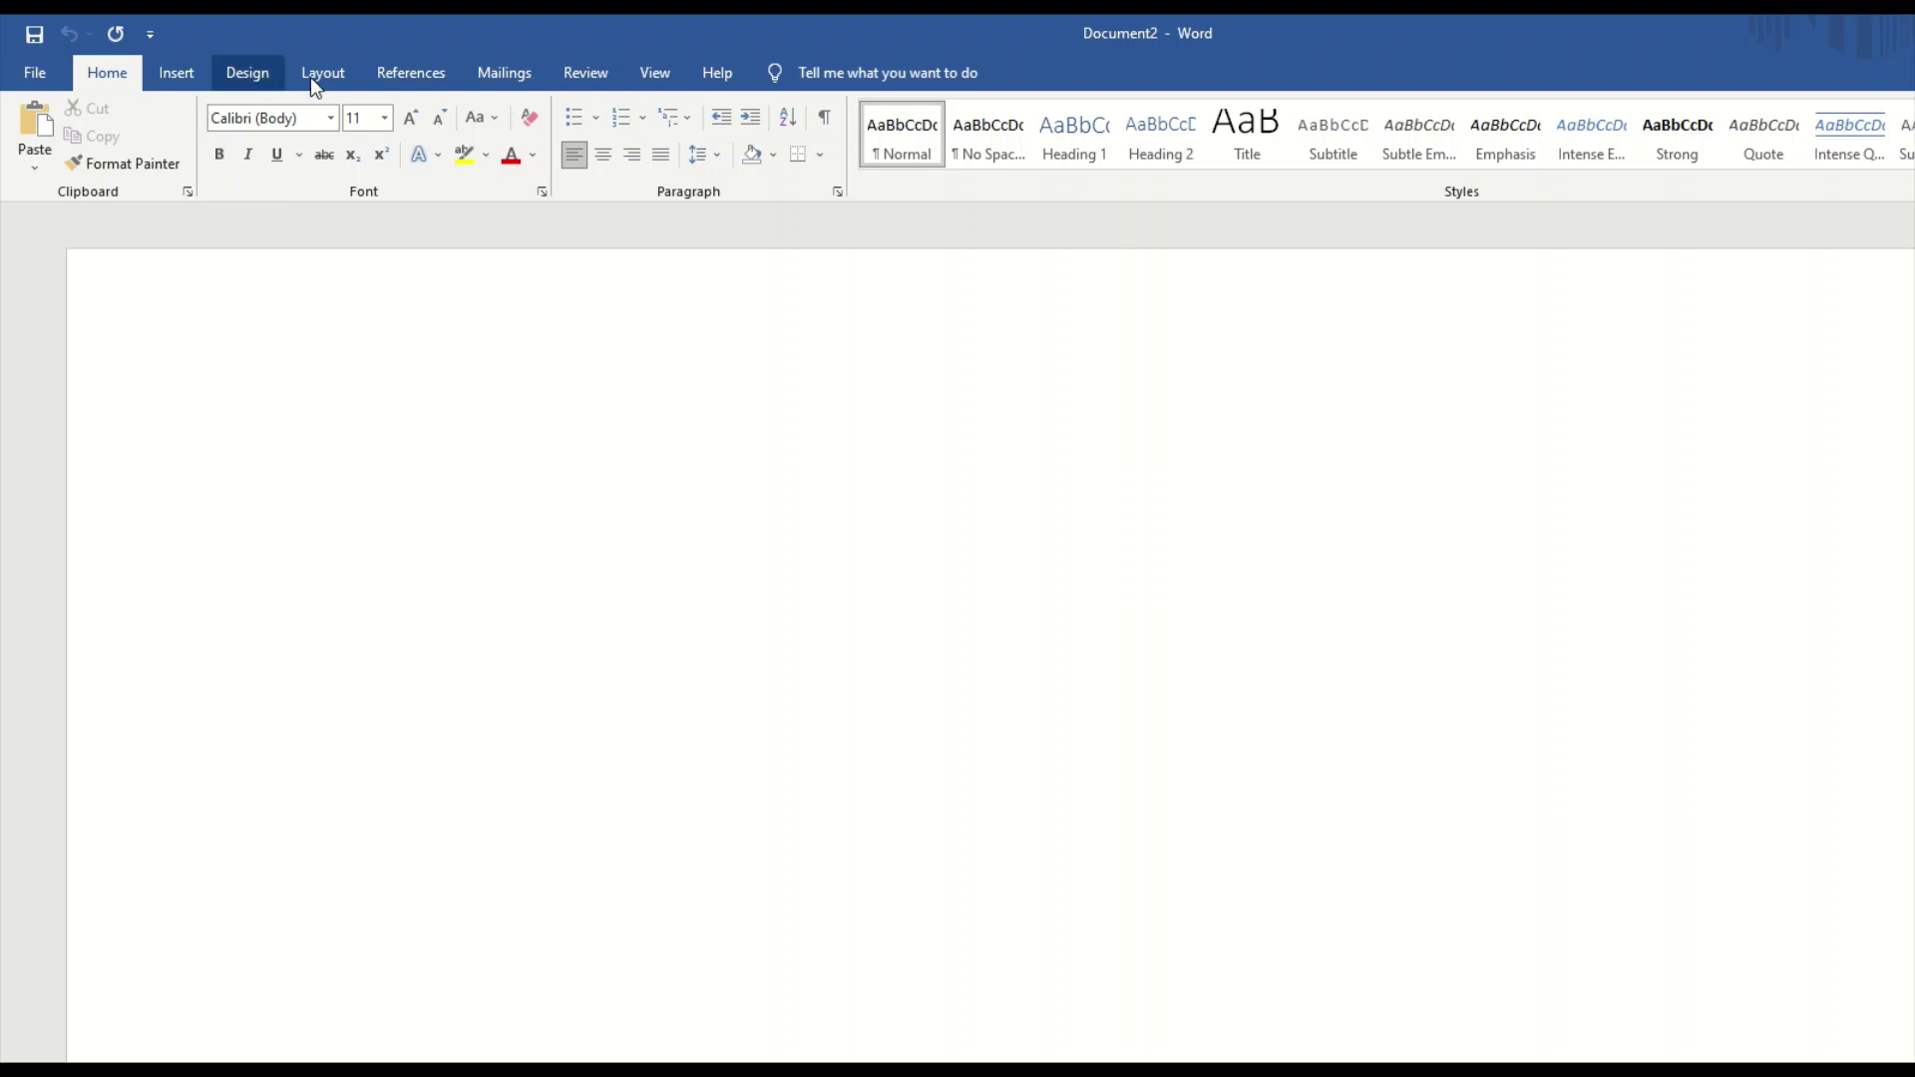
# Set the font size to 36, type 'test test test', and select the line.
pyautogui.click(384, 117)
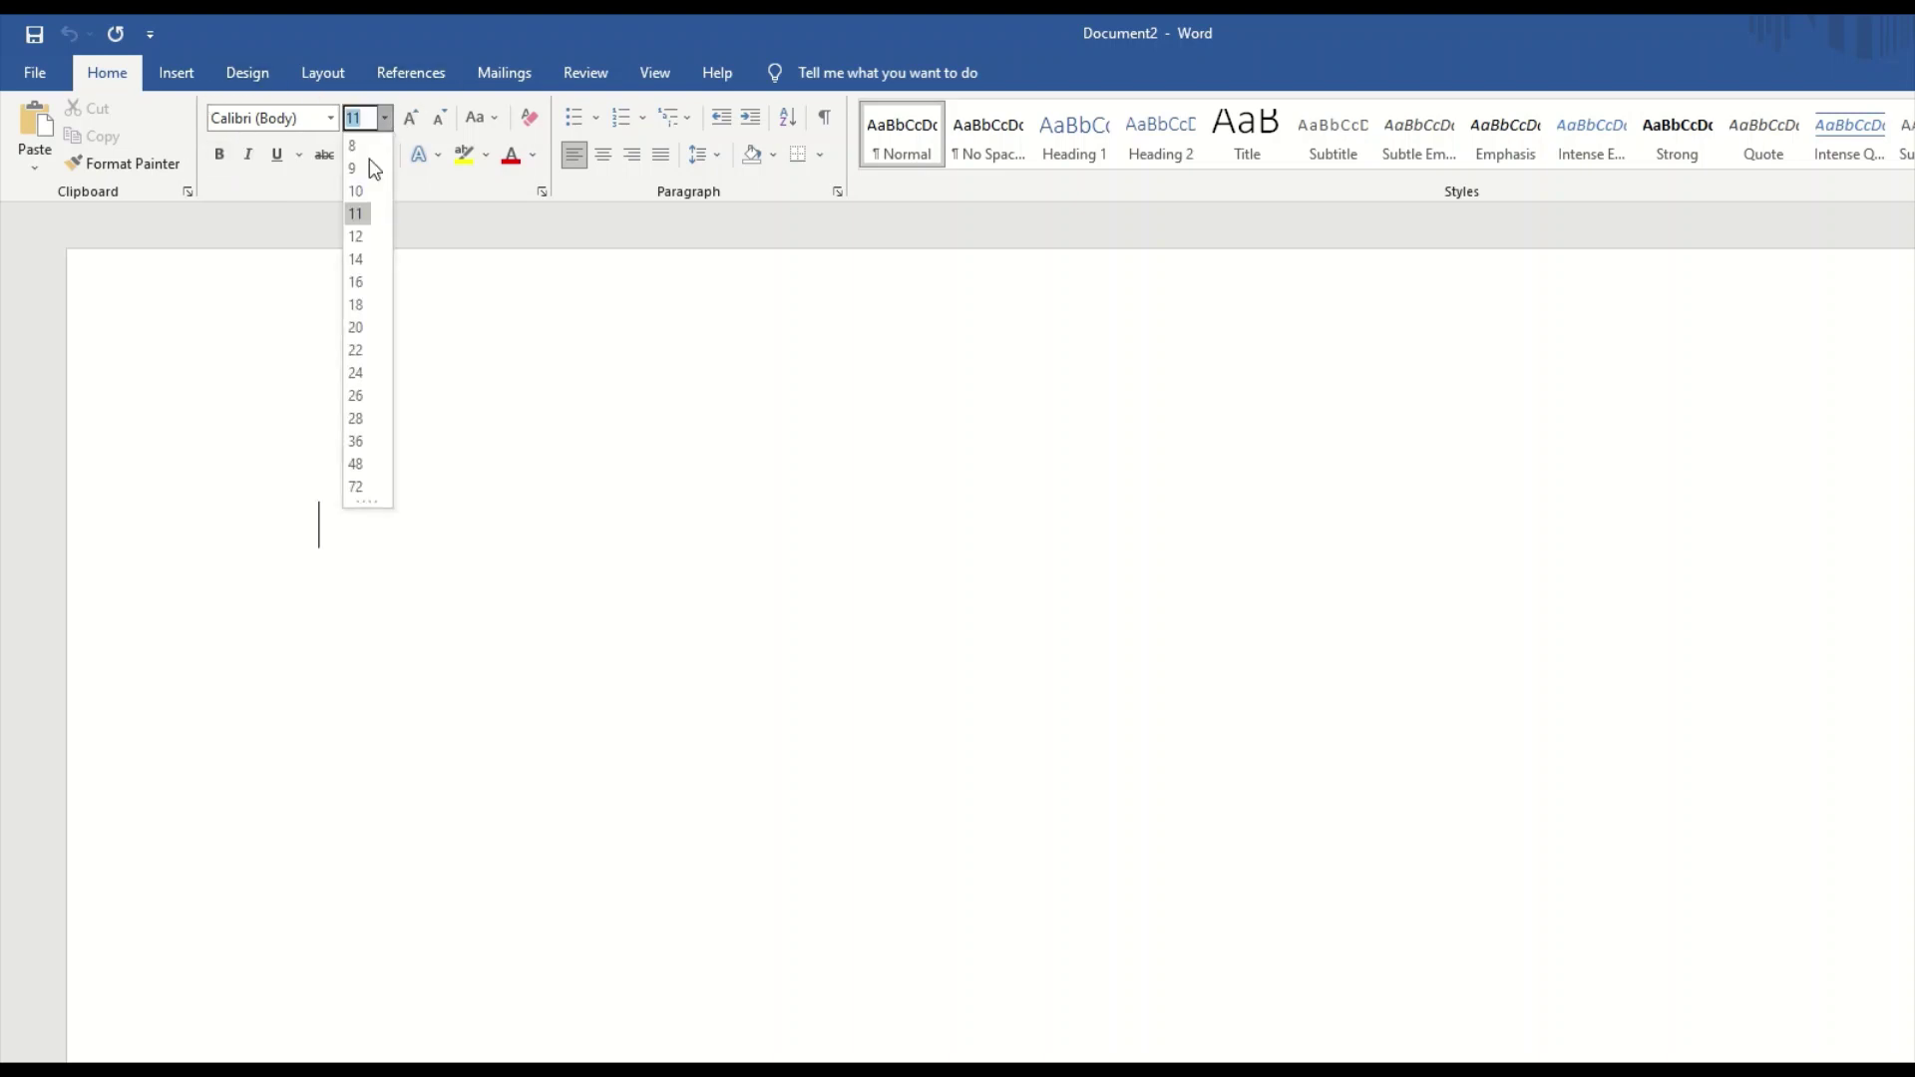
pyautogui.click(356, 441)
pyautogui.click(219, 154)
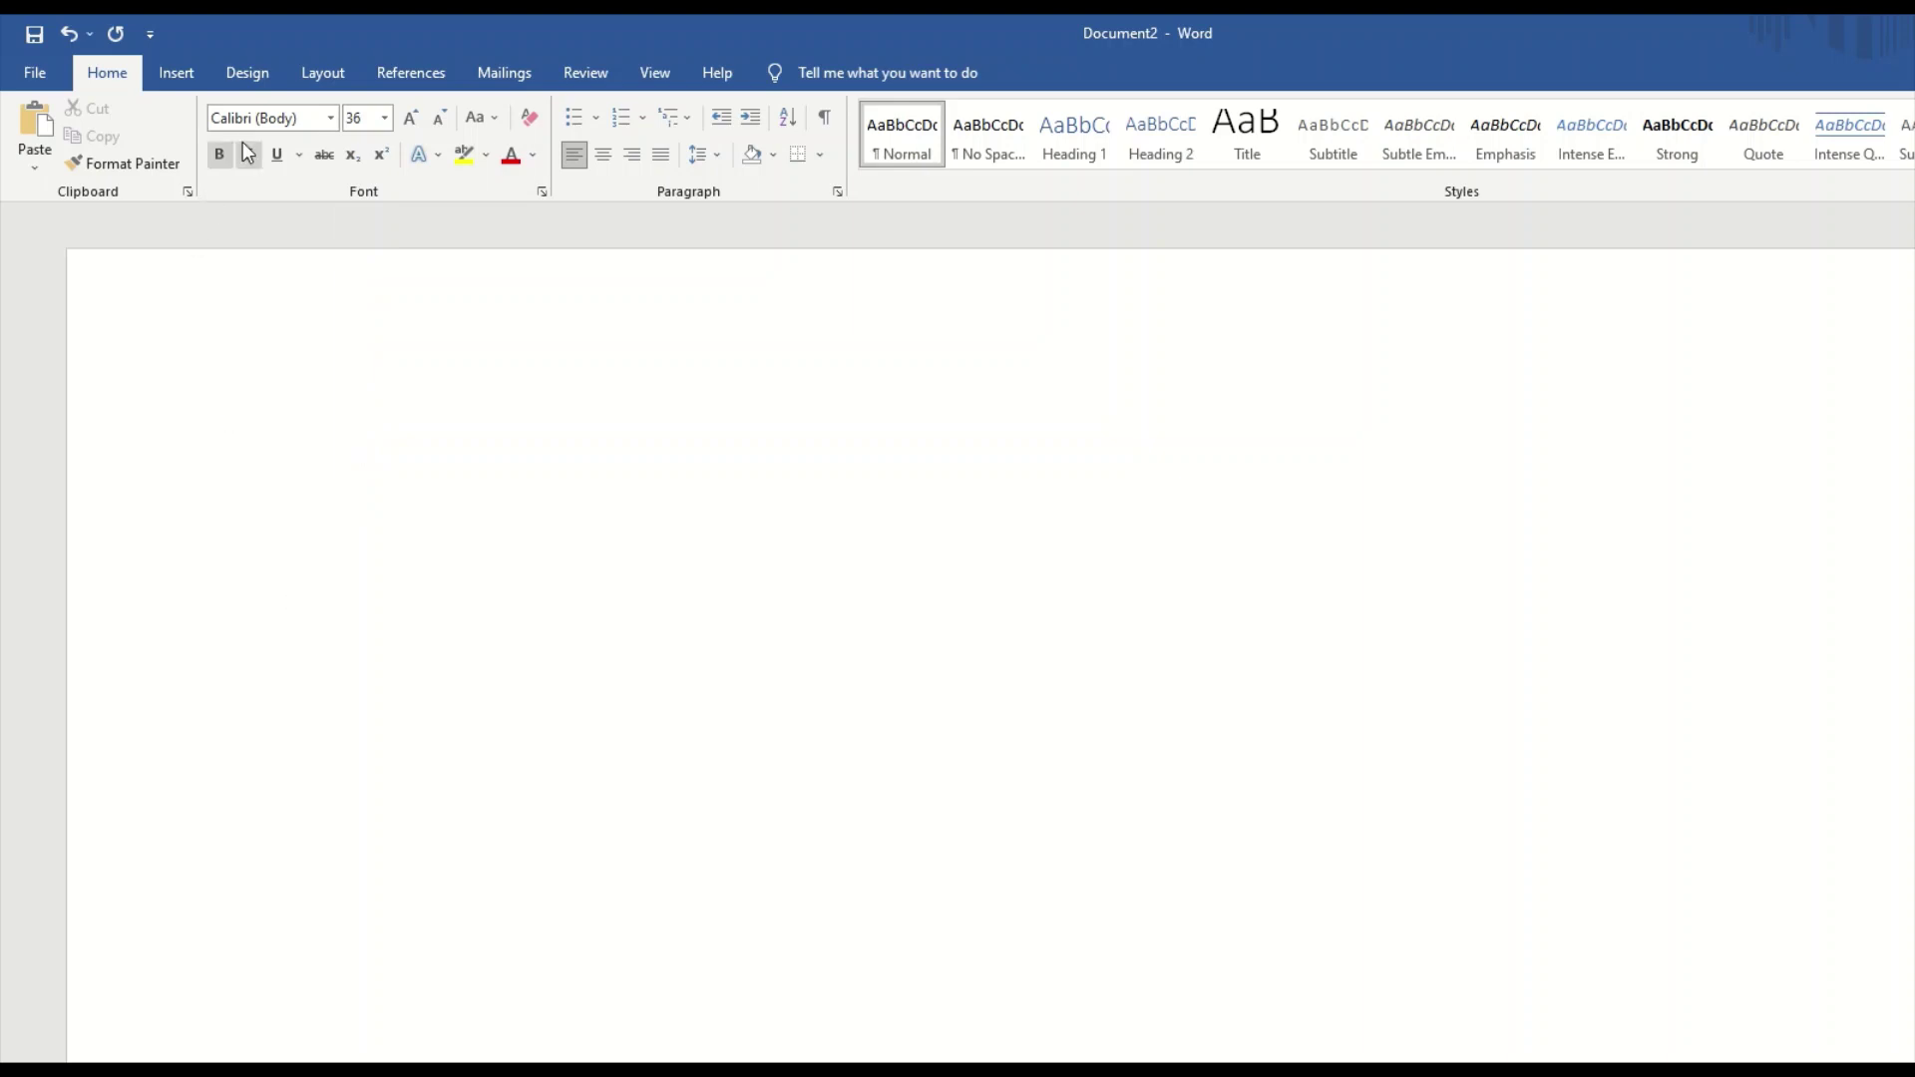
pyautogui.write('t')
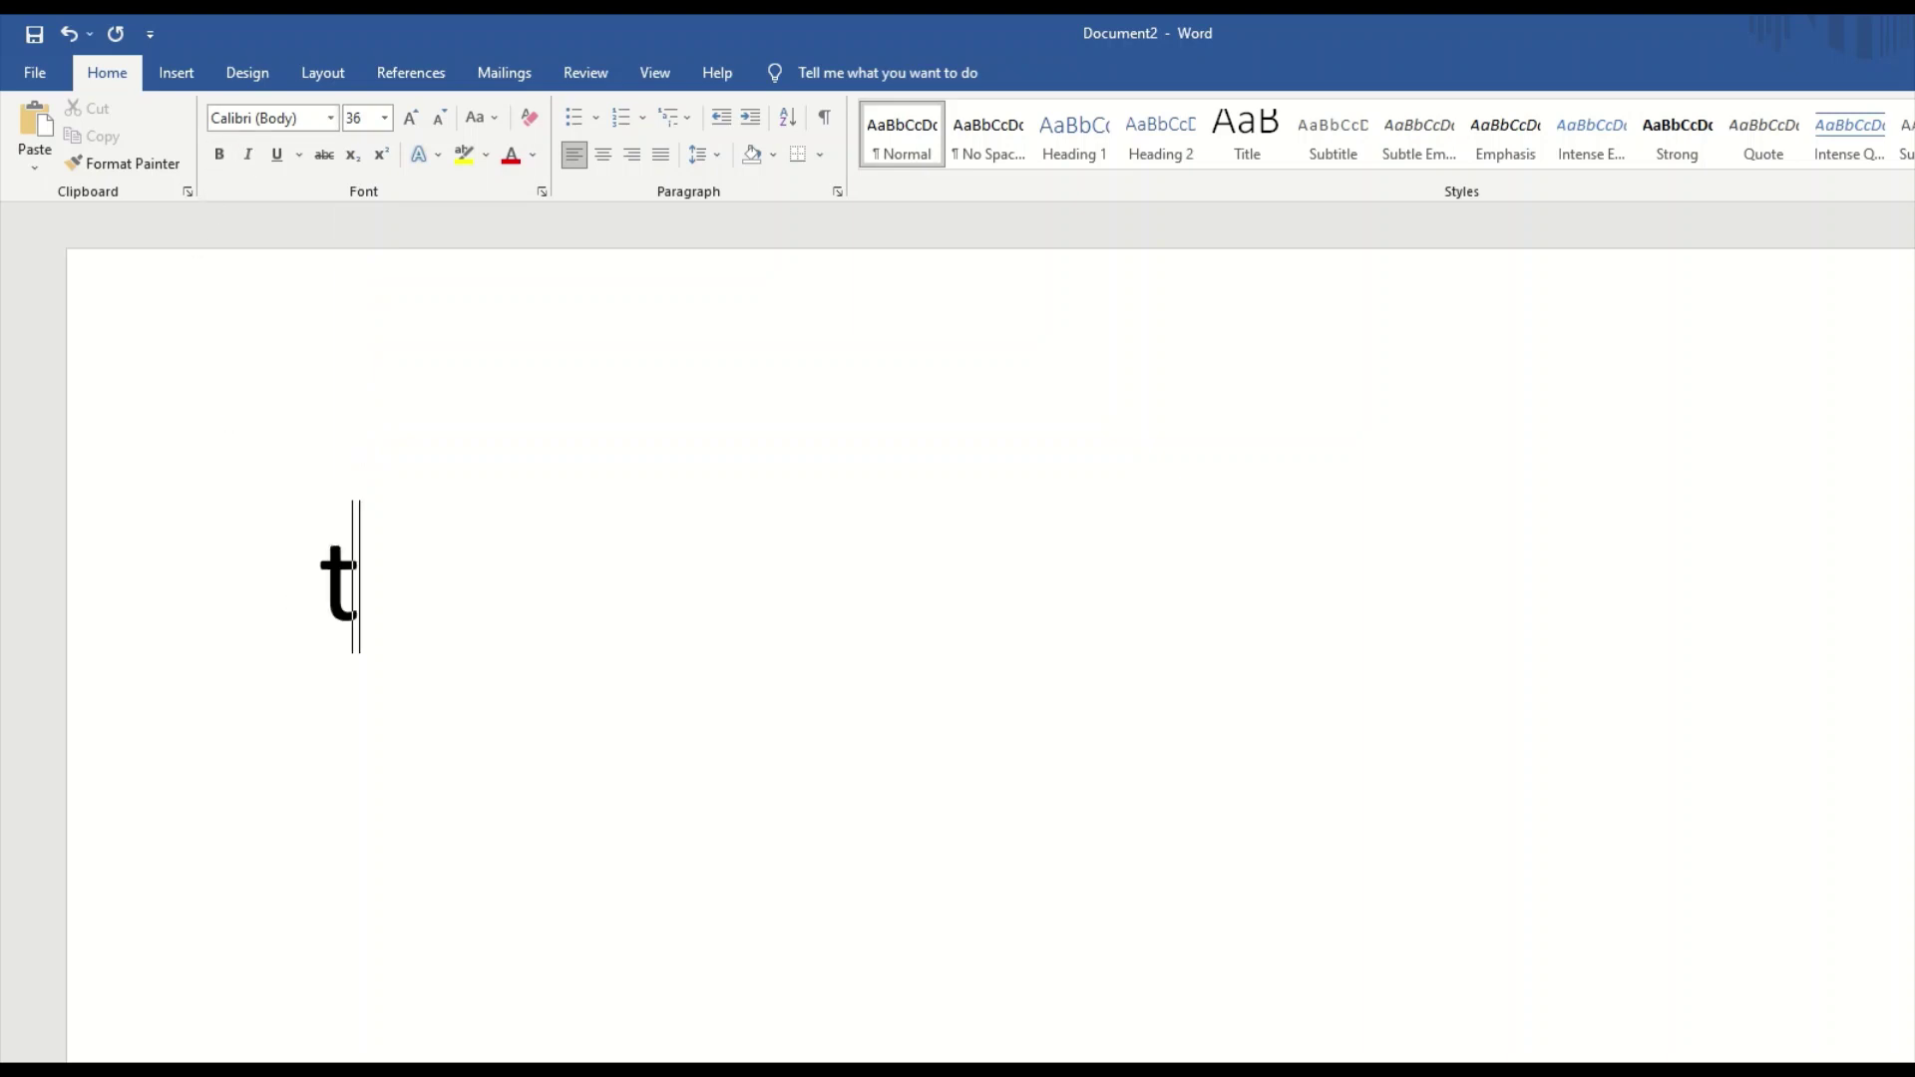
pyautogui.write('est test ')
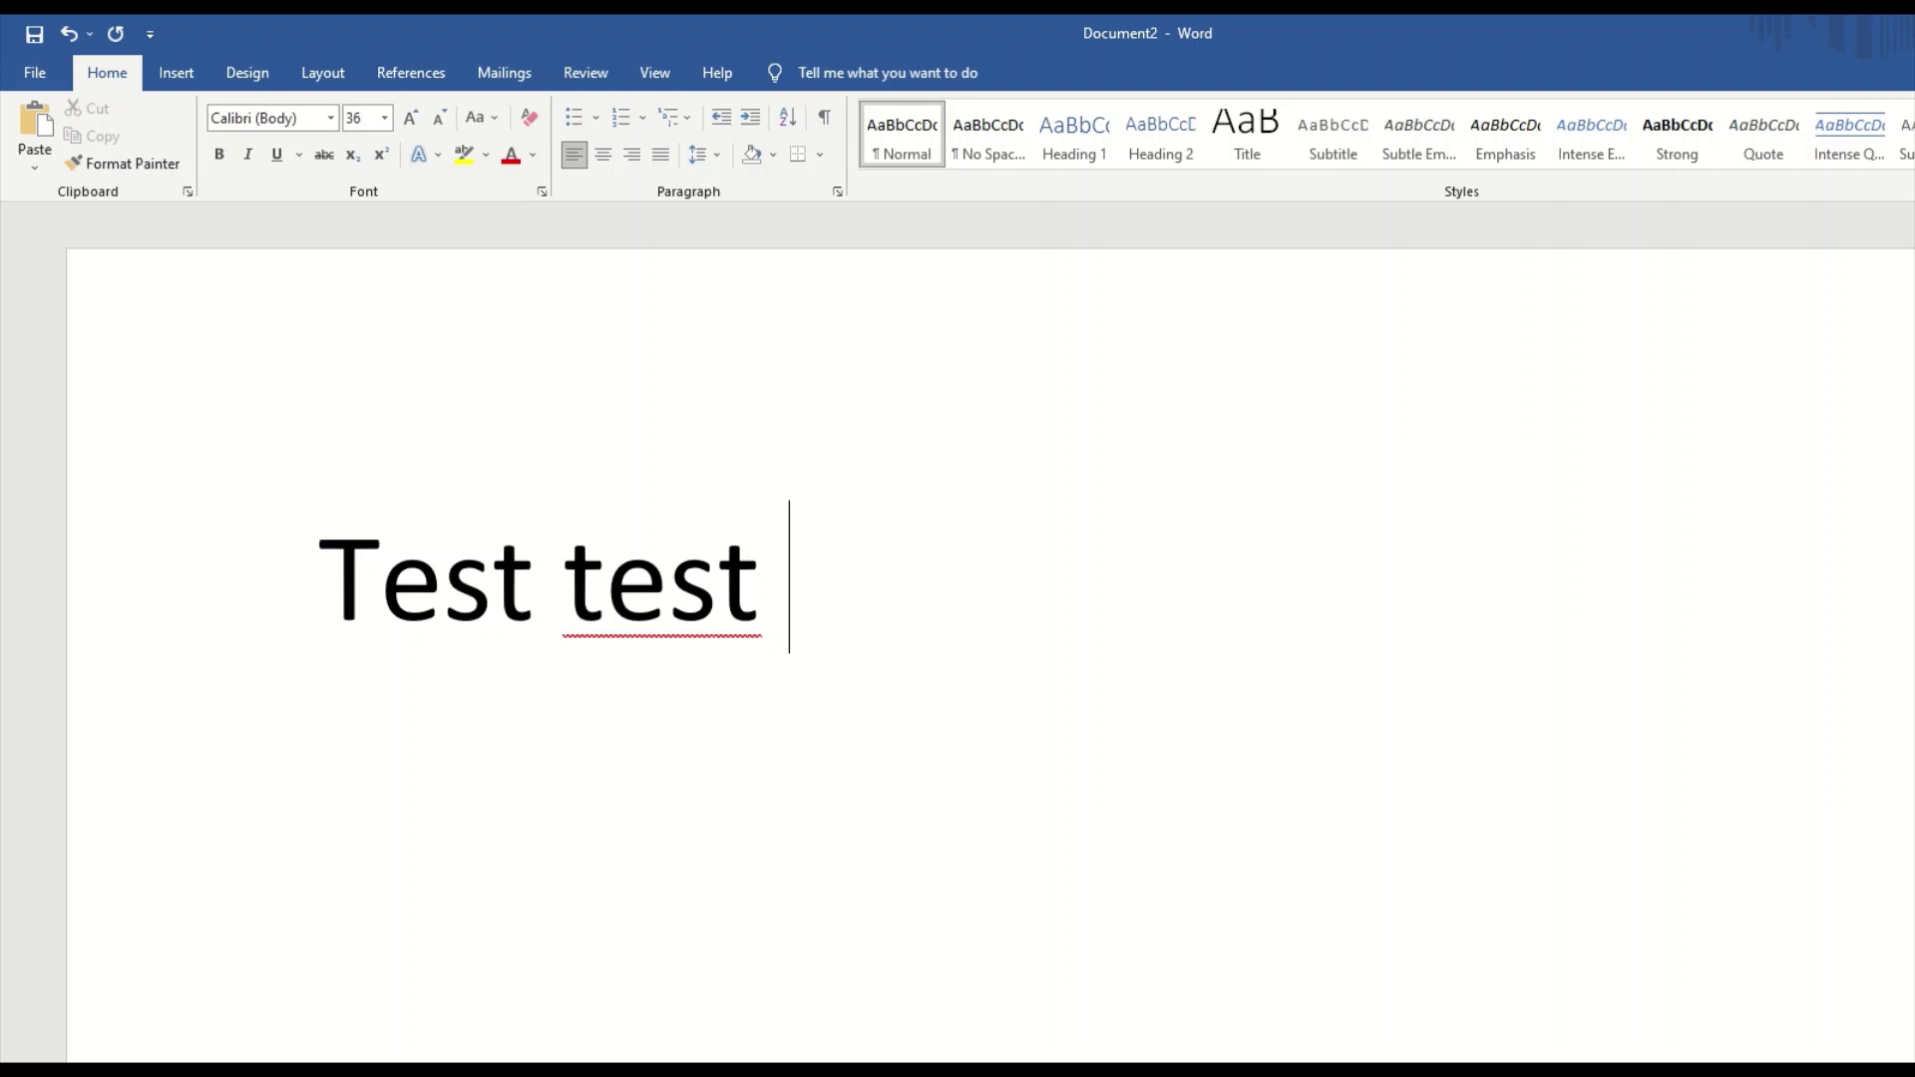
pyautogui.write('test')
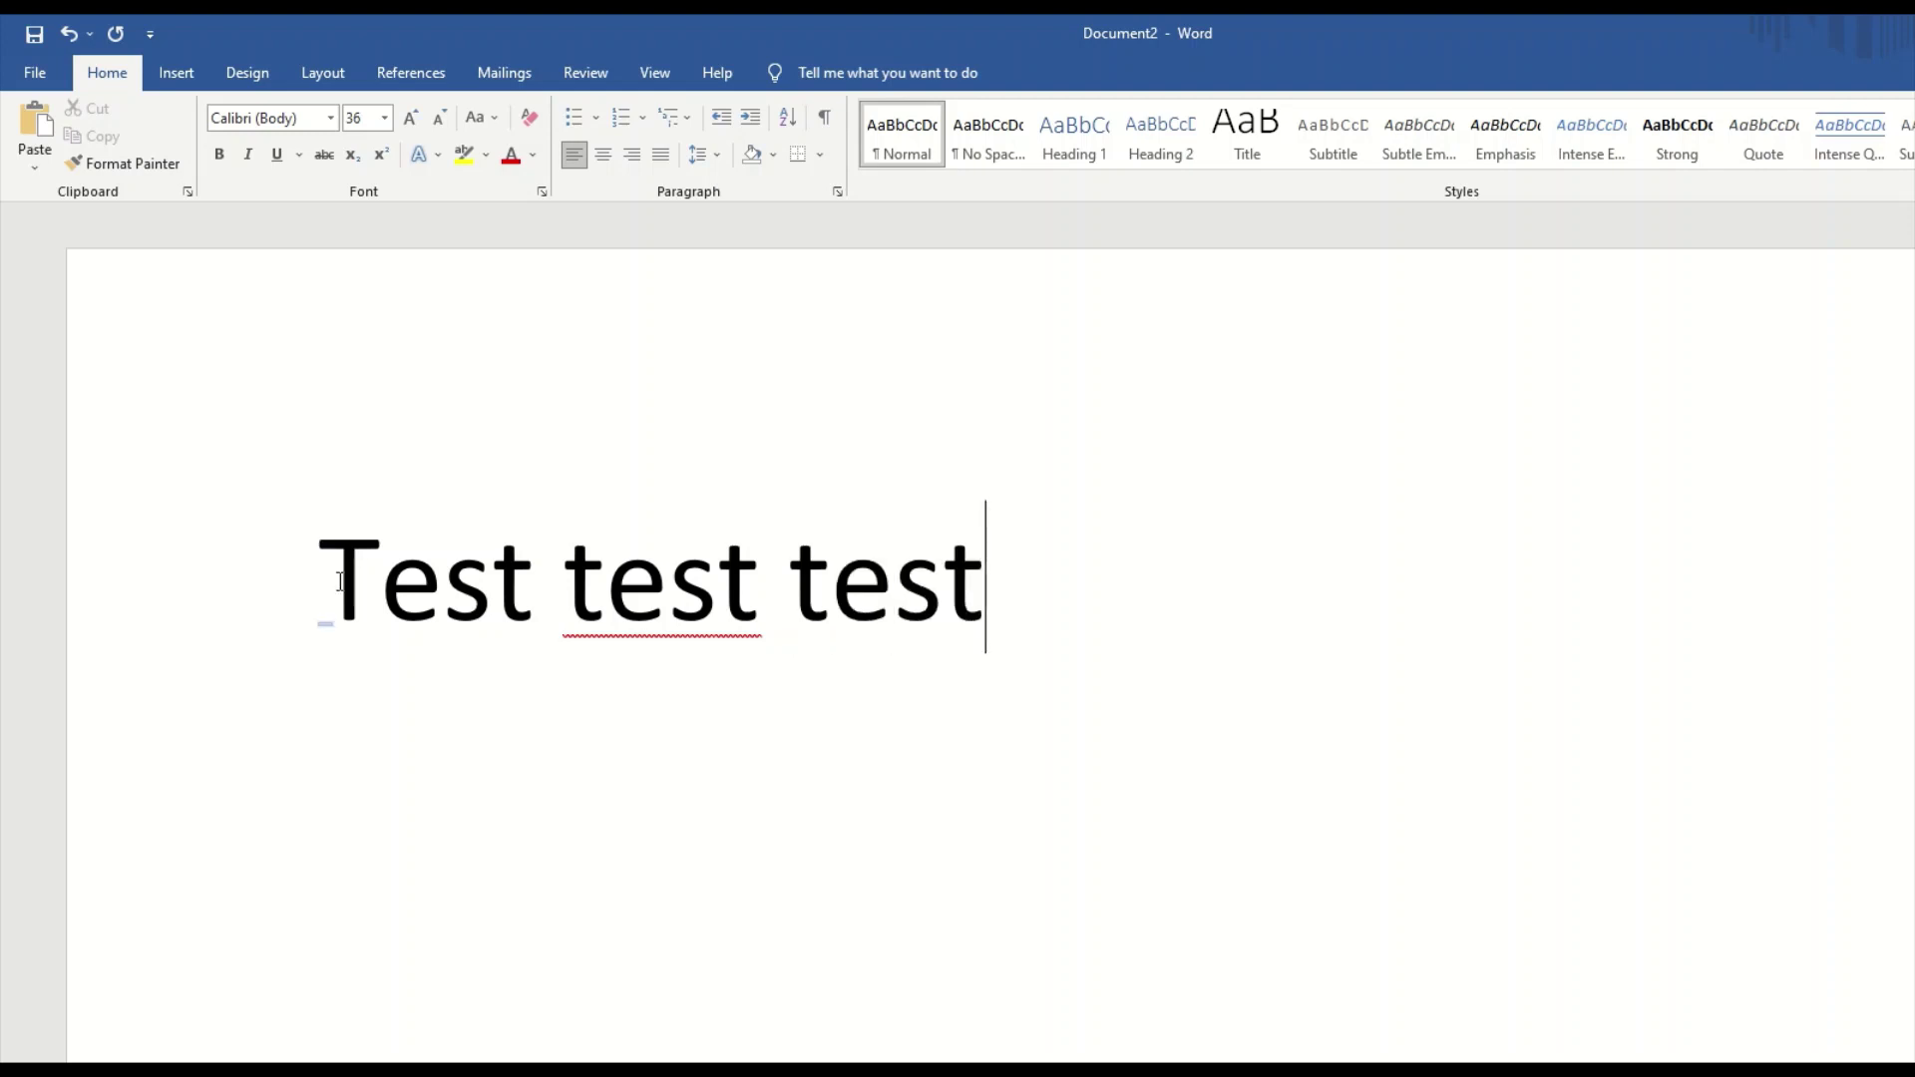
pyautogui.moveTo(339, 582); pyautogui.dragTo(1059, 598)
pyautogui.moveTo(752, 610); pyautogui.dragTo(627, 598)
# Select the 'Test test test' line and set it in the Wild Crow font from the font list.
pyautogui.tripleClick(377, 586)
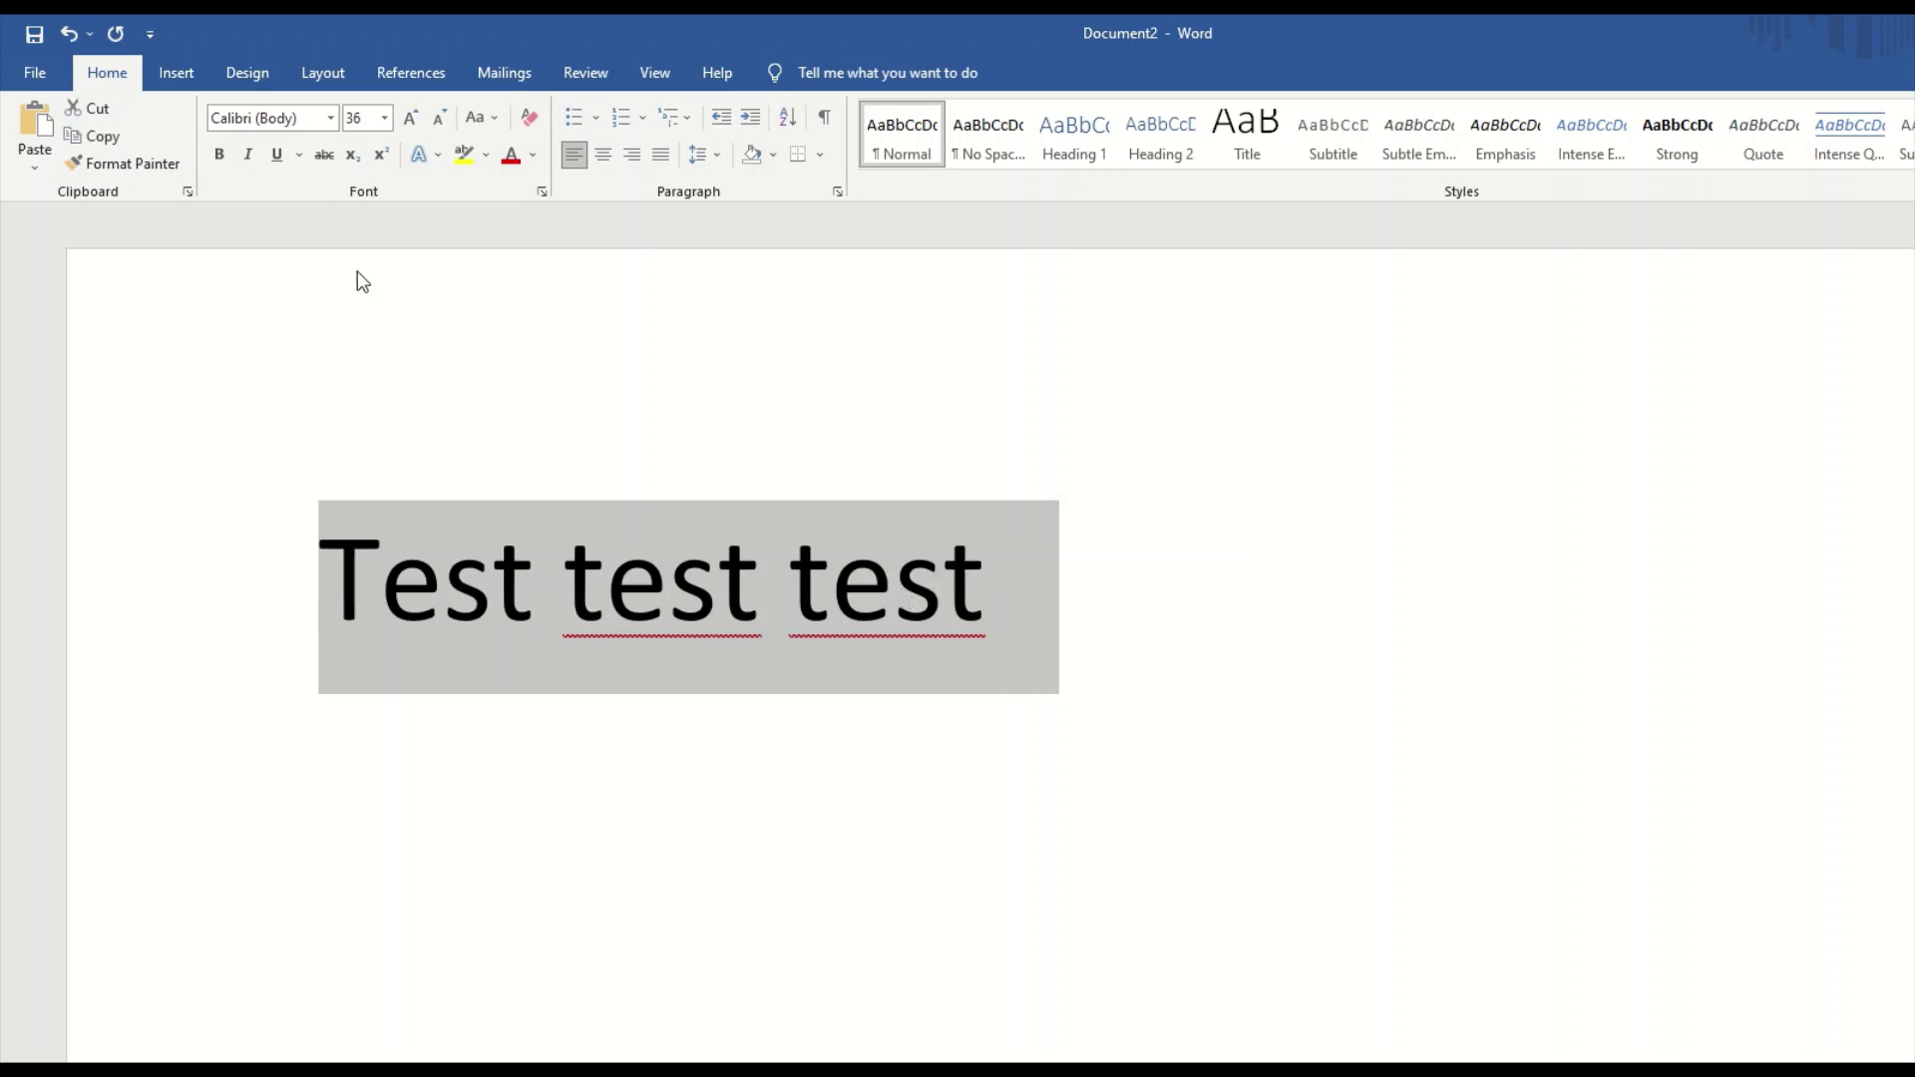
pyautogui.click(330, 120)
pyautogui.scroll(-5, 337, 267)
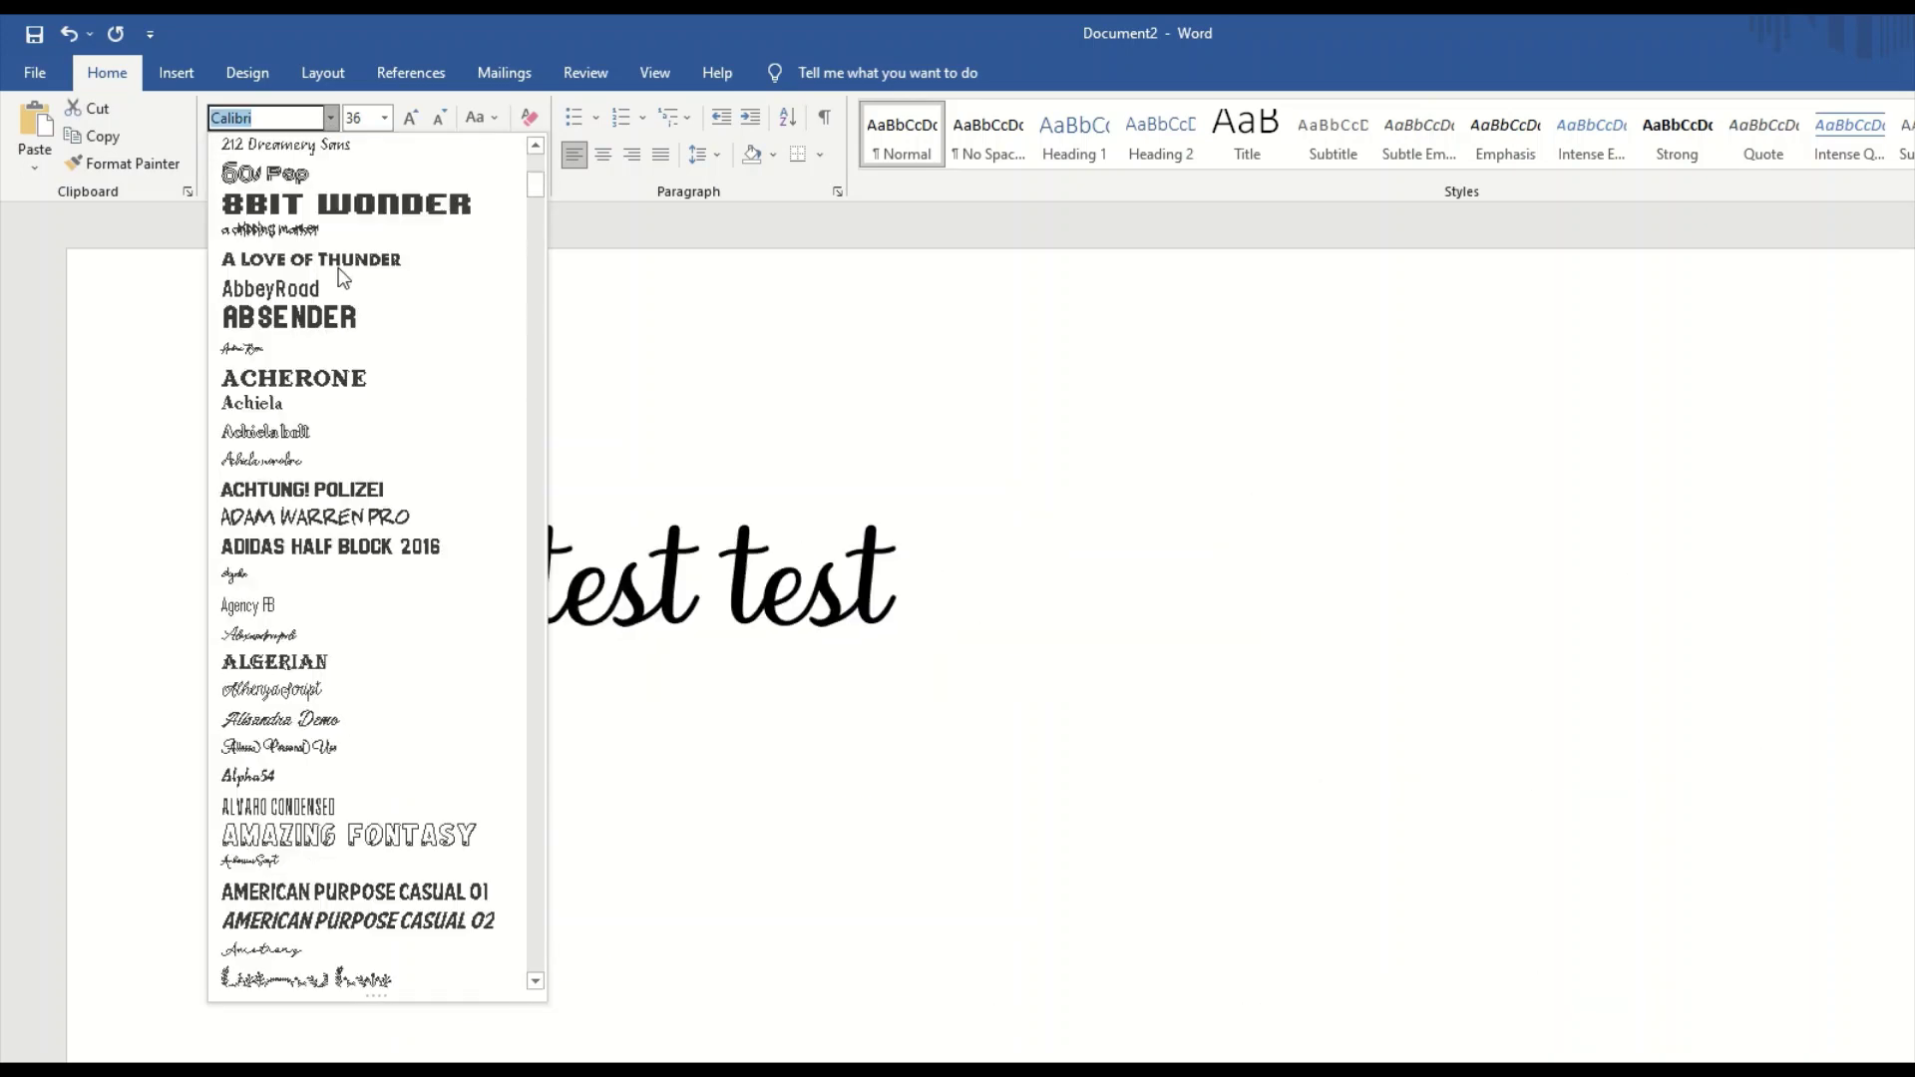
pyautogui.scroll(-1, 342, 278)
pyautogui.moveTo(536, 190); pyautogui.dragTo(535, 309)
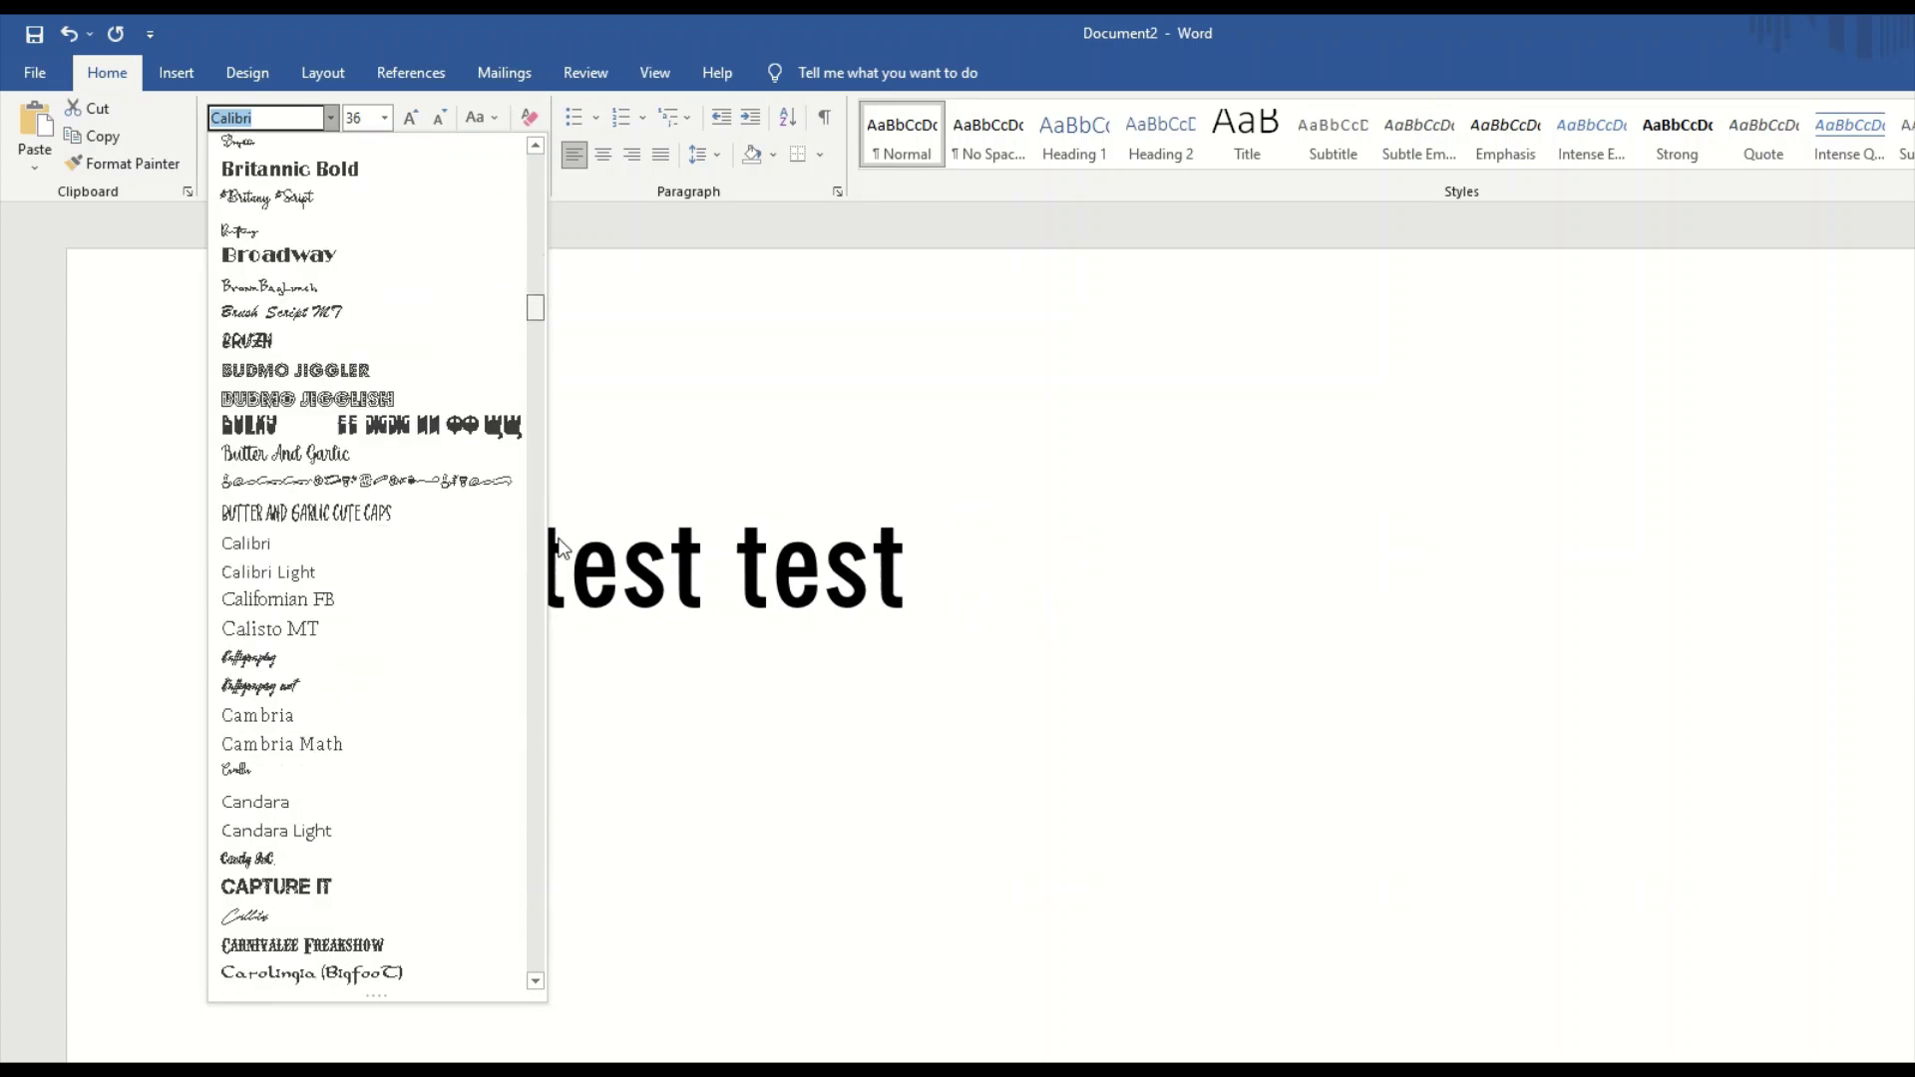
pyautogui.moveTo(548, 654); pyautogui.dragTo(538, 955)
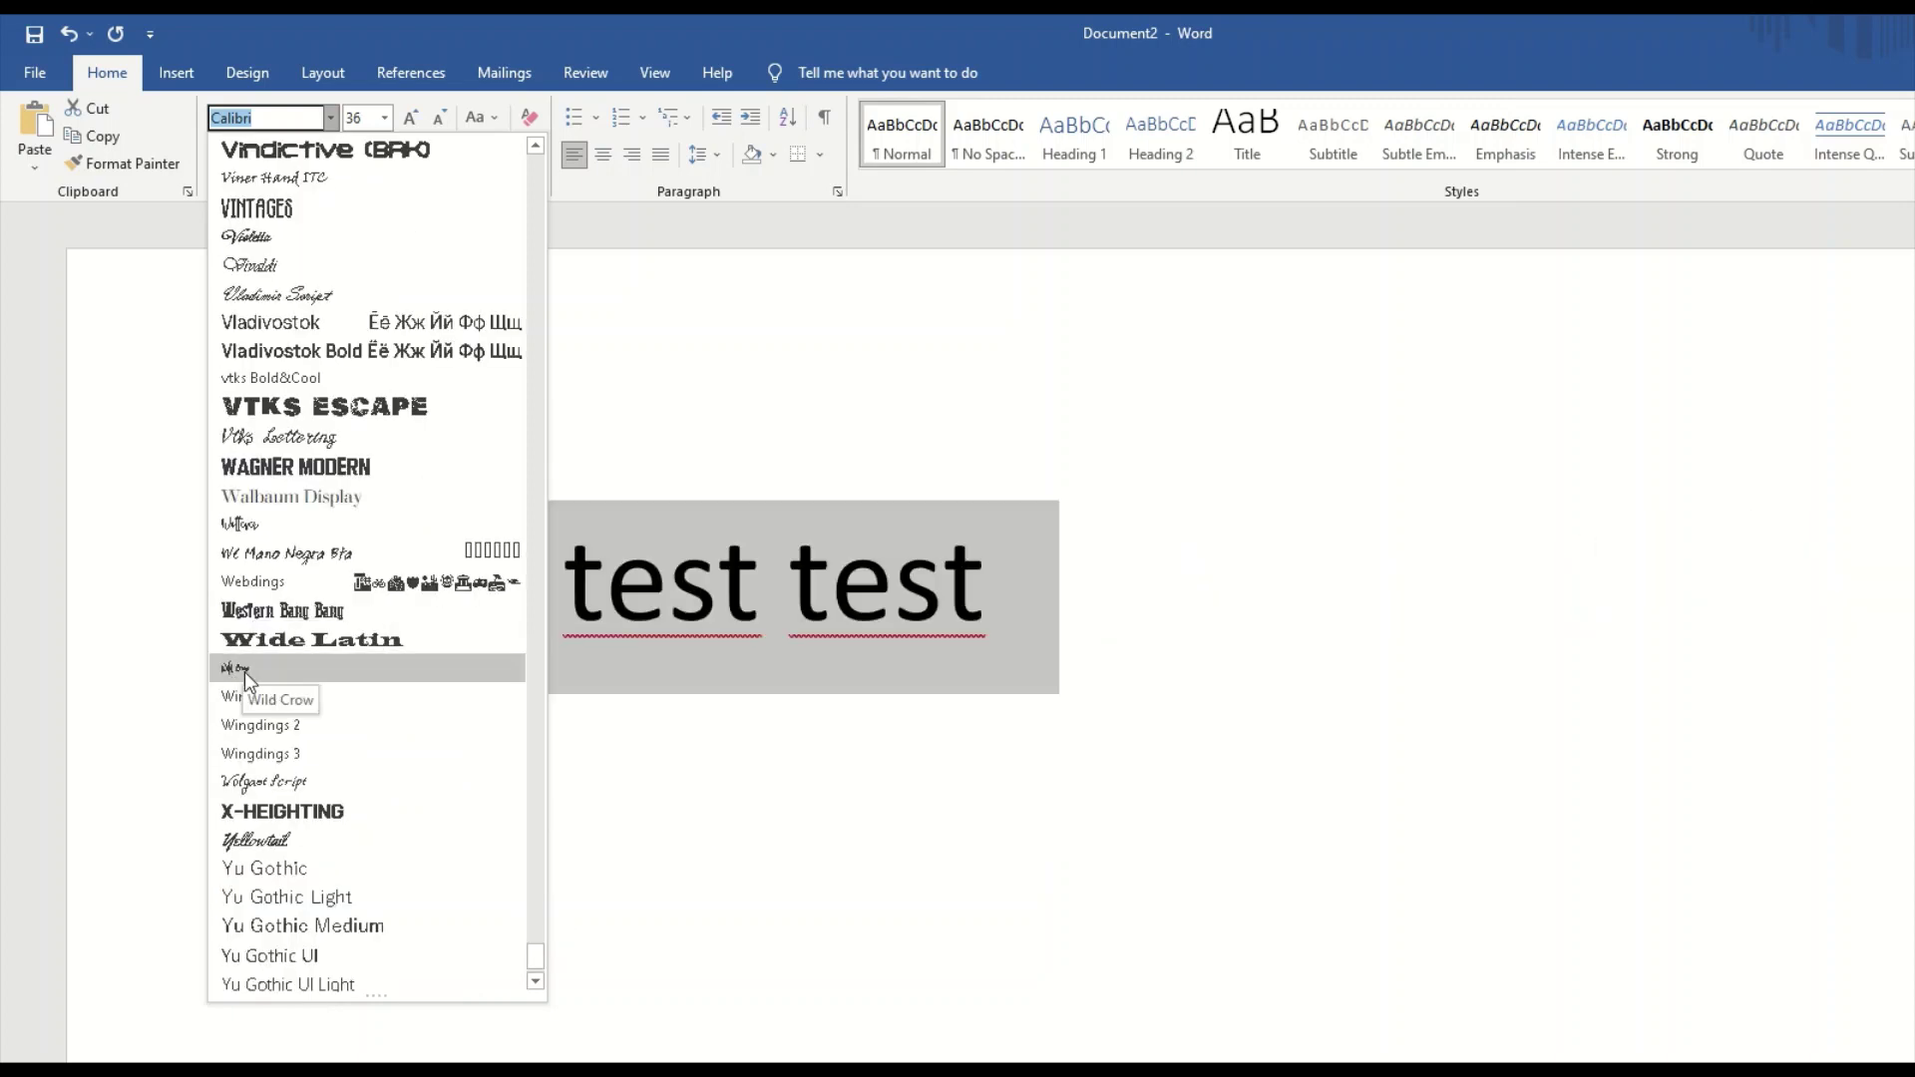
pyautogui.click(239, 670)
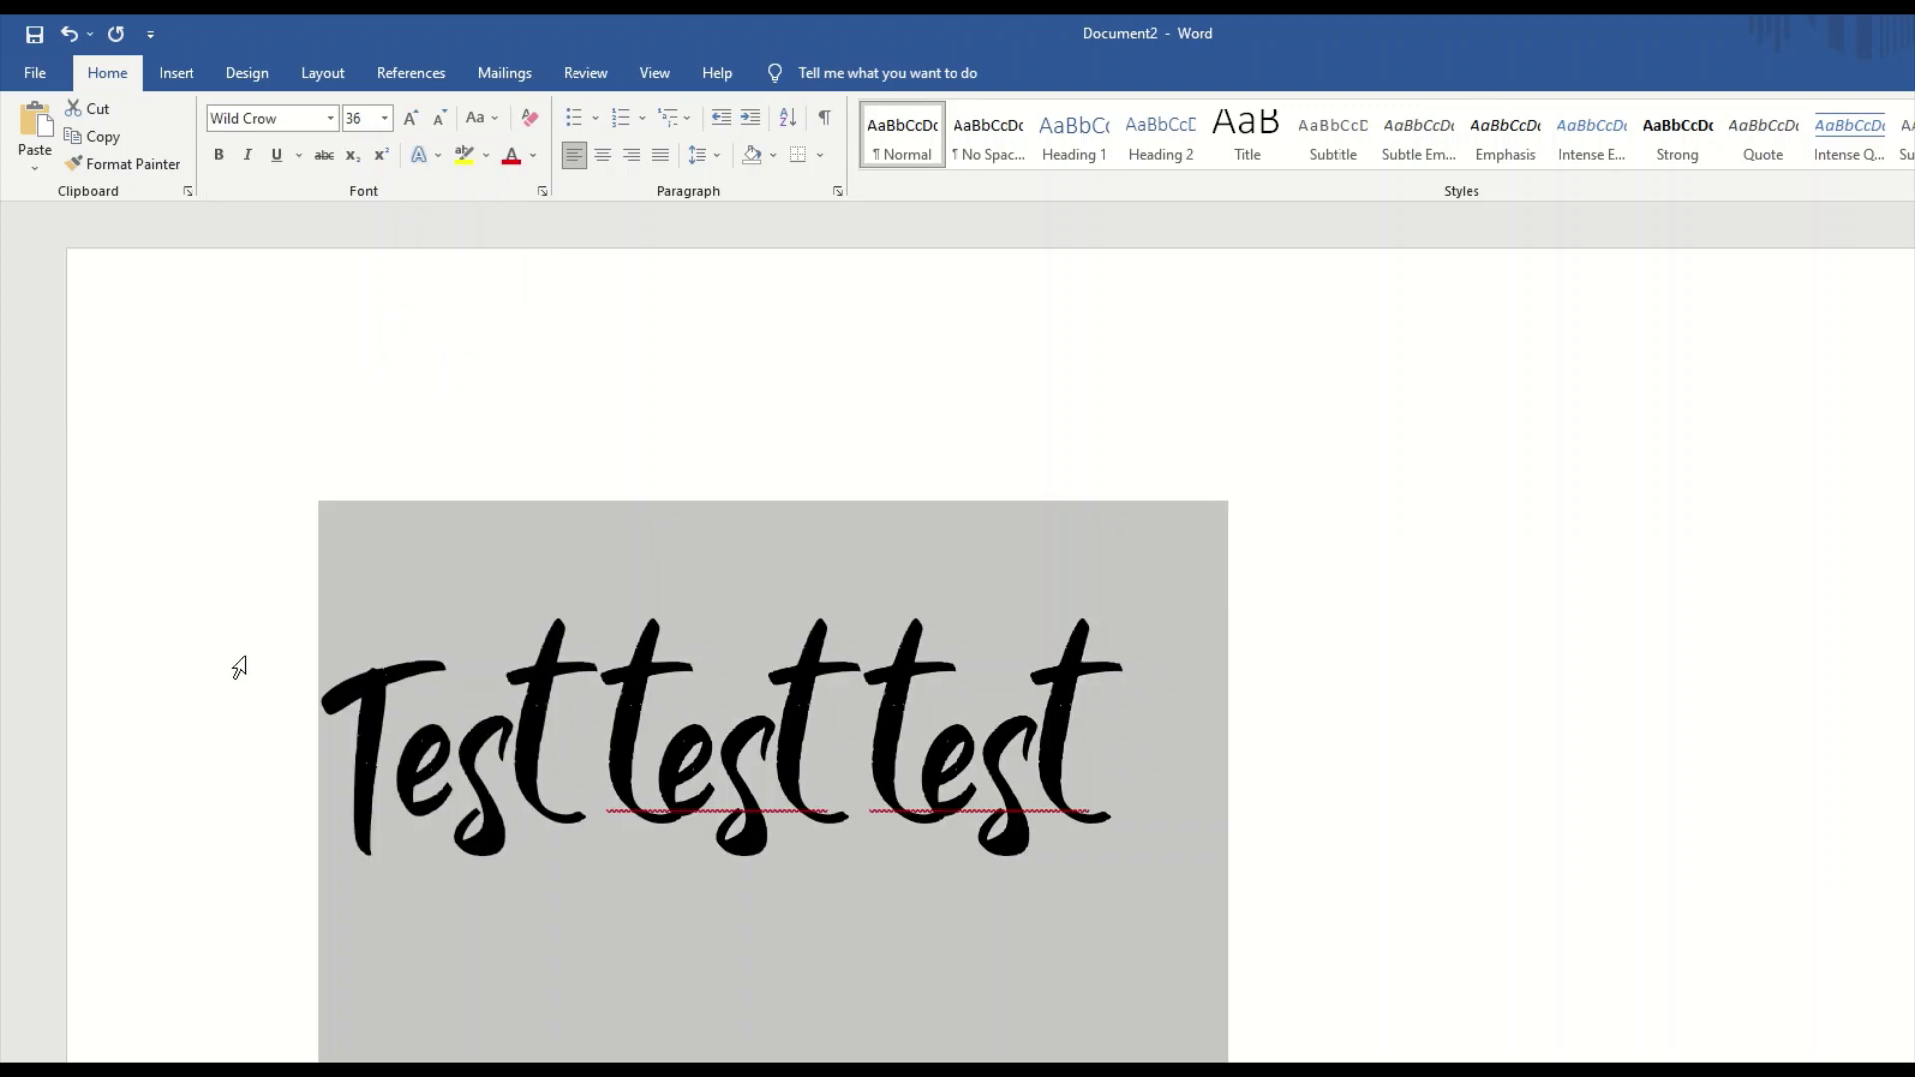
pyautogui.click(236, 672)
# Delete the 'Test test test' words and type random letters 'cdadlkdkfj;adk' instead.
pyautogui.click(613, 773)
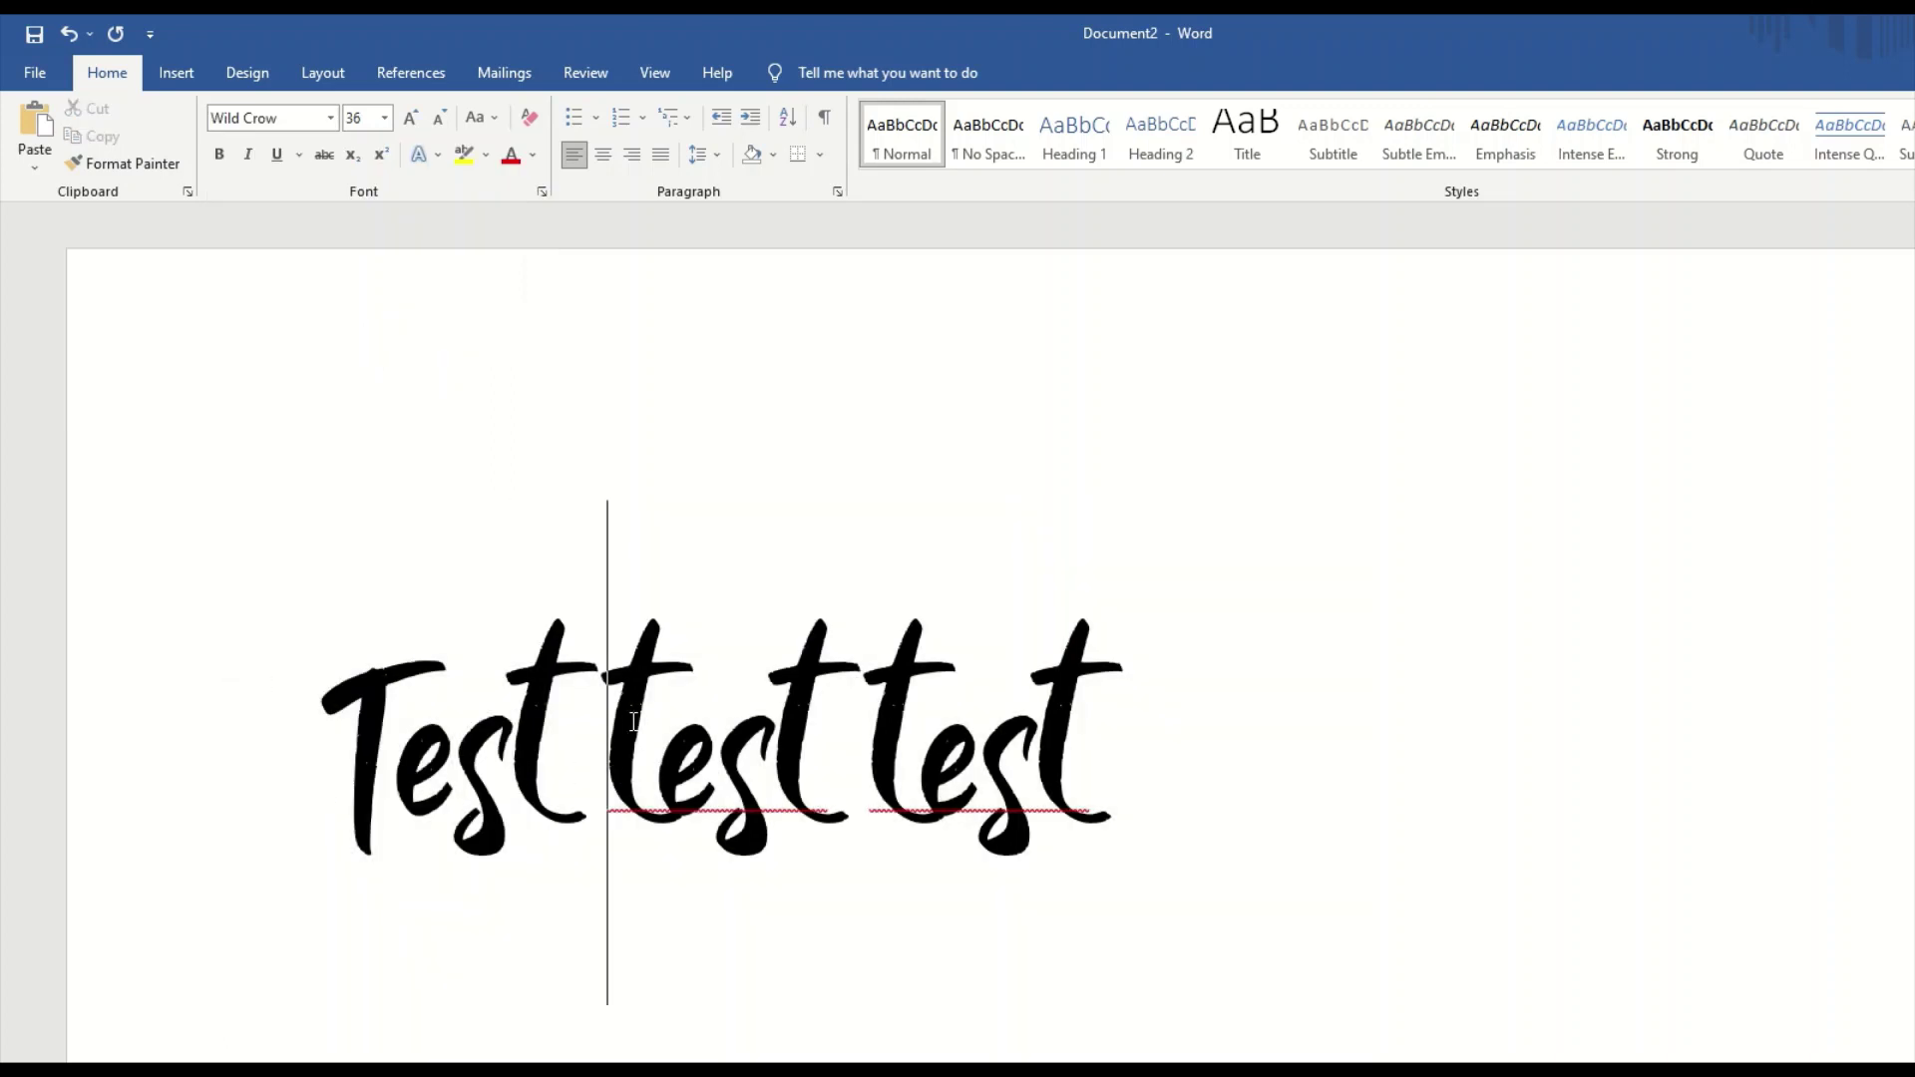
pyautogui.scroll(3, 695, 760)
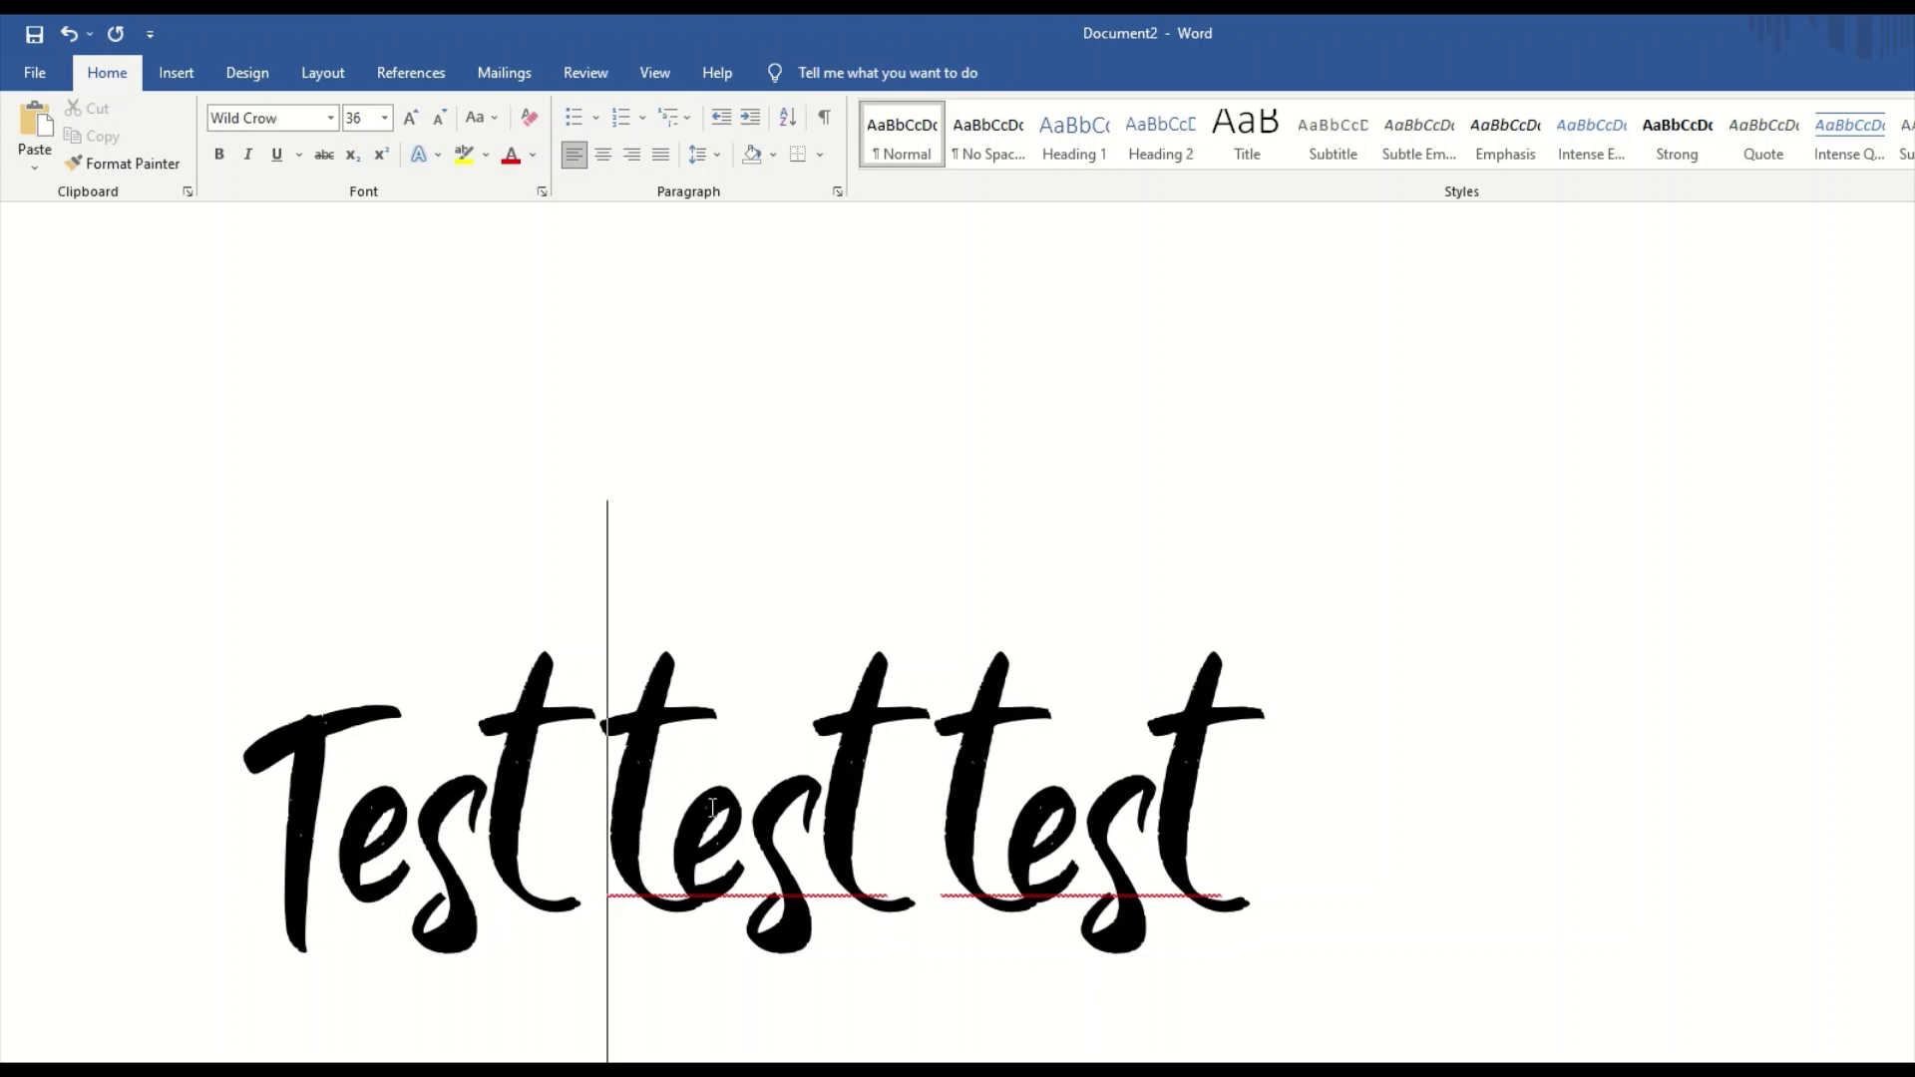
pyautogui.press('BackSpace')
pyautogui.press('BackSpace')
pyautogui.press('BackSpace')
pyautogui.press('BackSpace')
pyautogui.press('BackSpace')
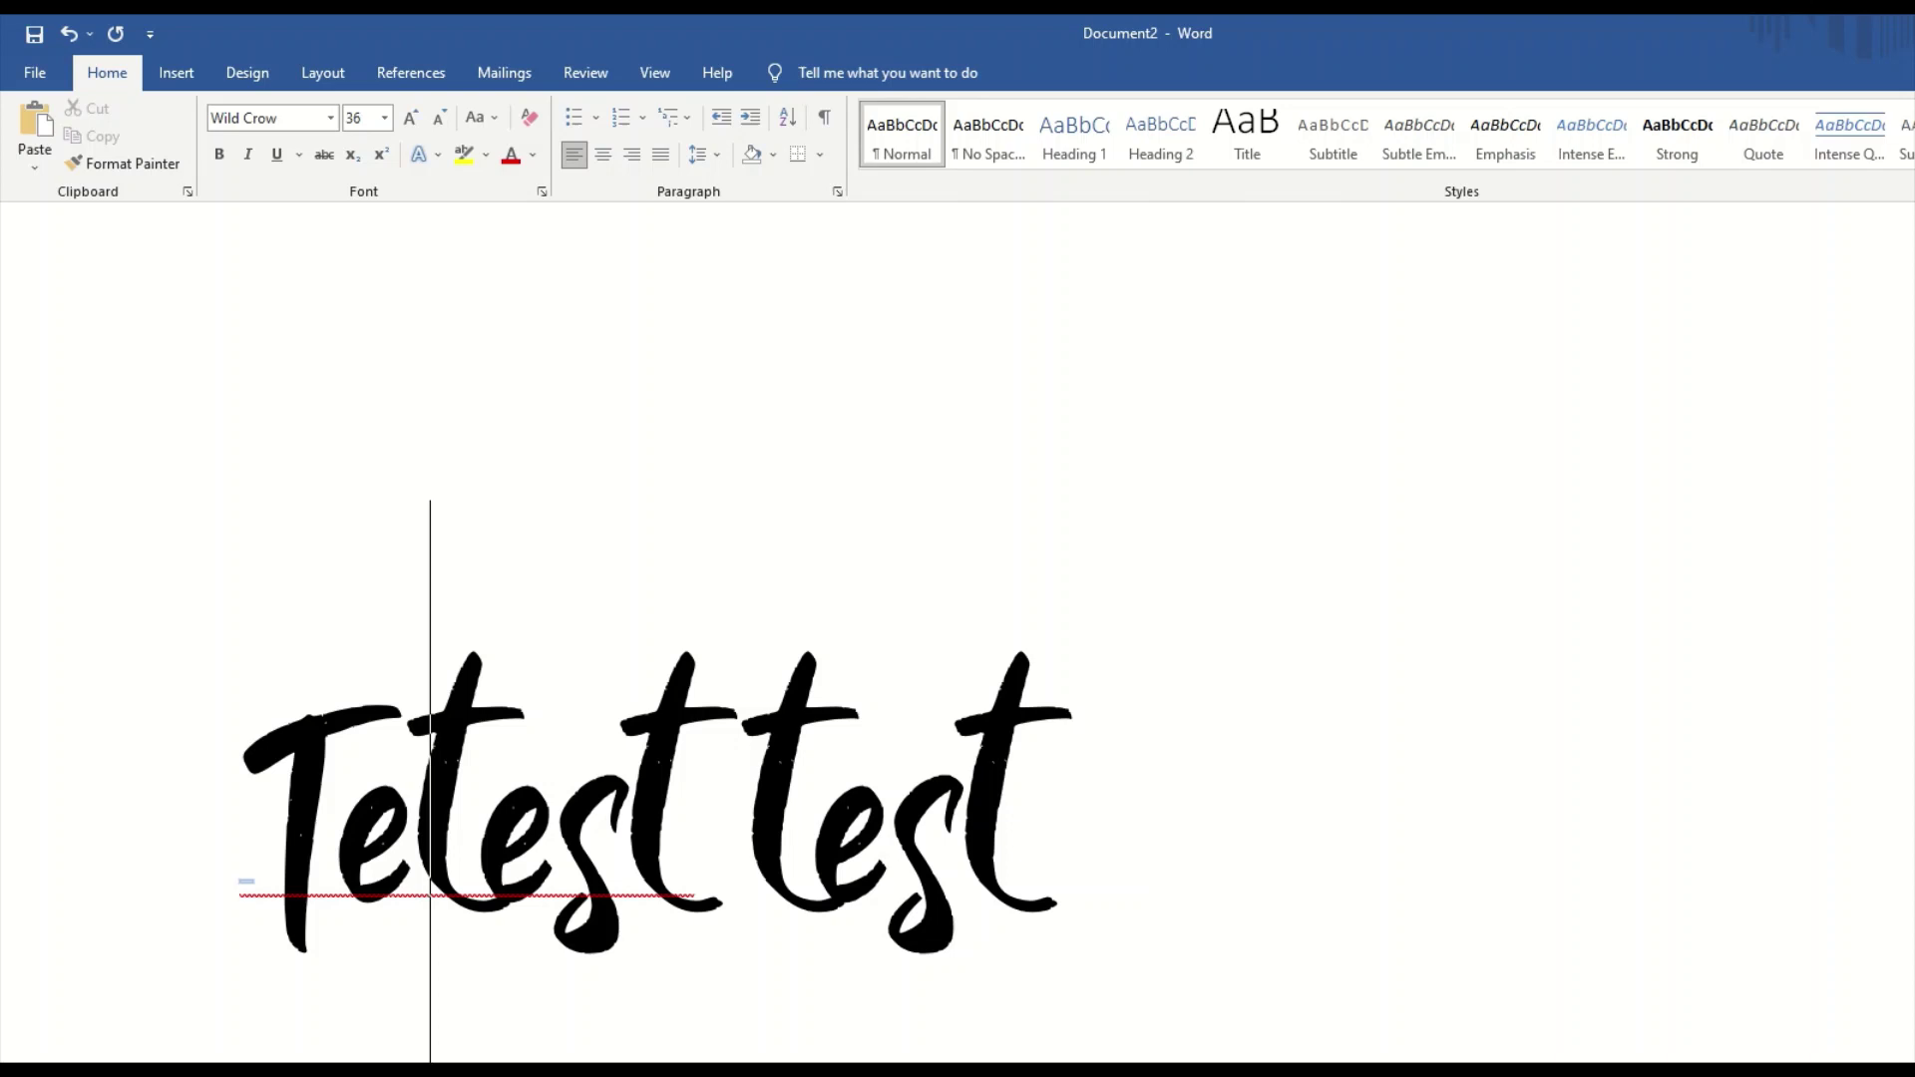
pyautogui.write('a')
pyautogui.press('Delete')
pyautogui.press('Delete')
pyautogui.press('Delete')
pyautogui.press('Delete')
pyautogui.write('b')
pyautogui.press('Delete')
pyautogui.press('Delete')
pyautogui.press('Delete')
pyautogui.write('d')
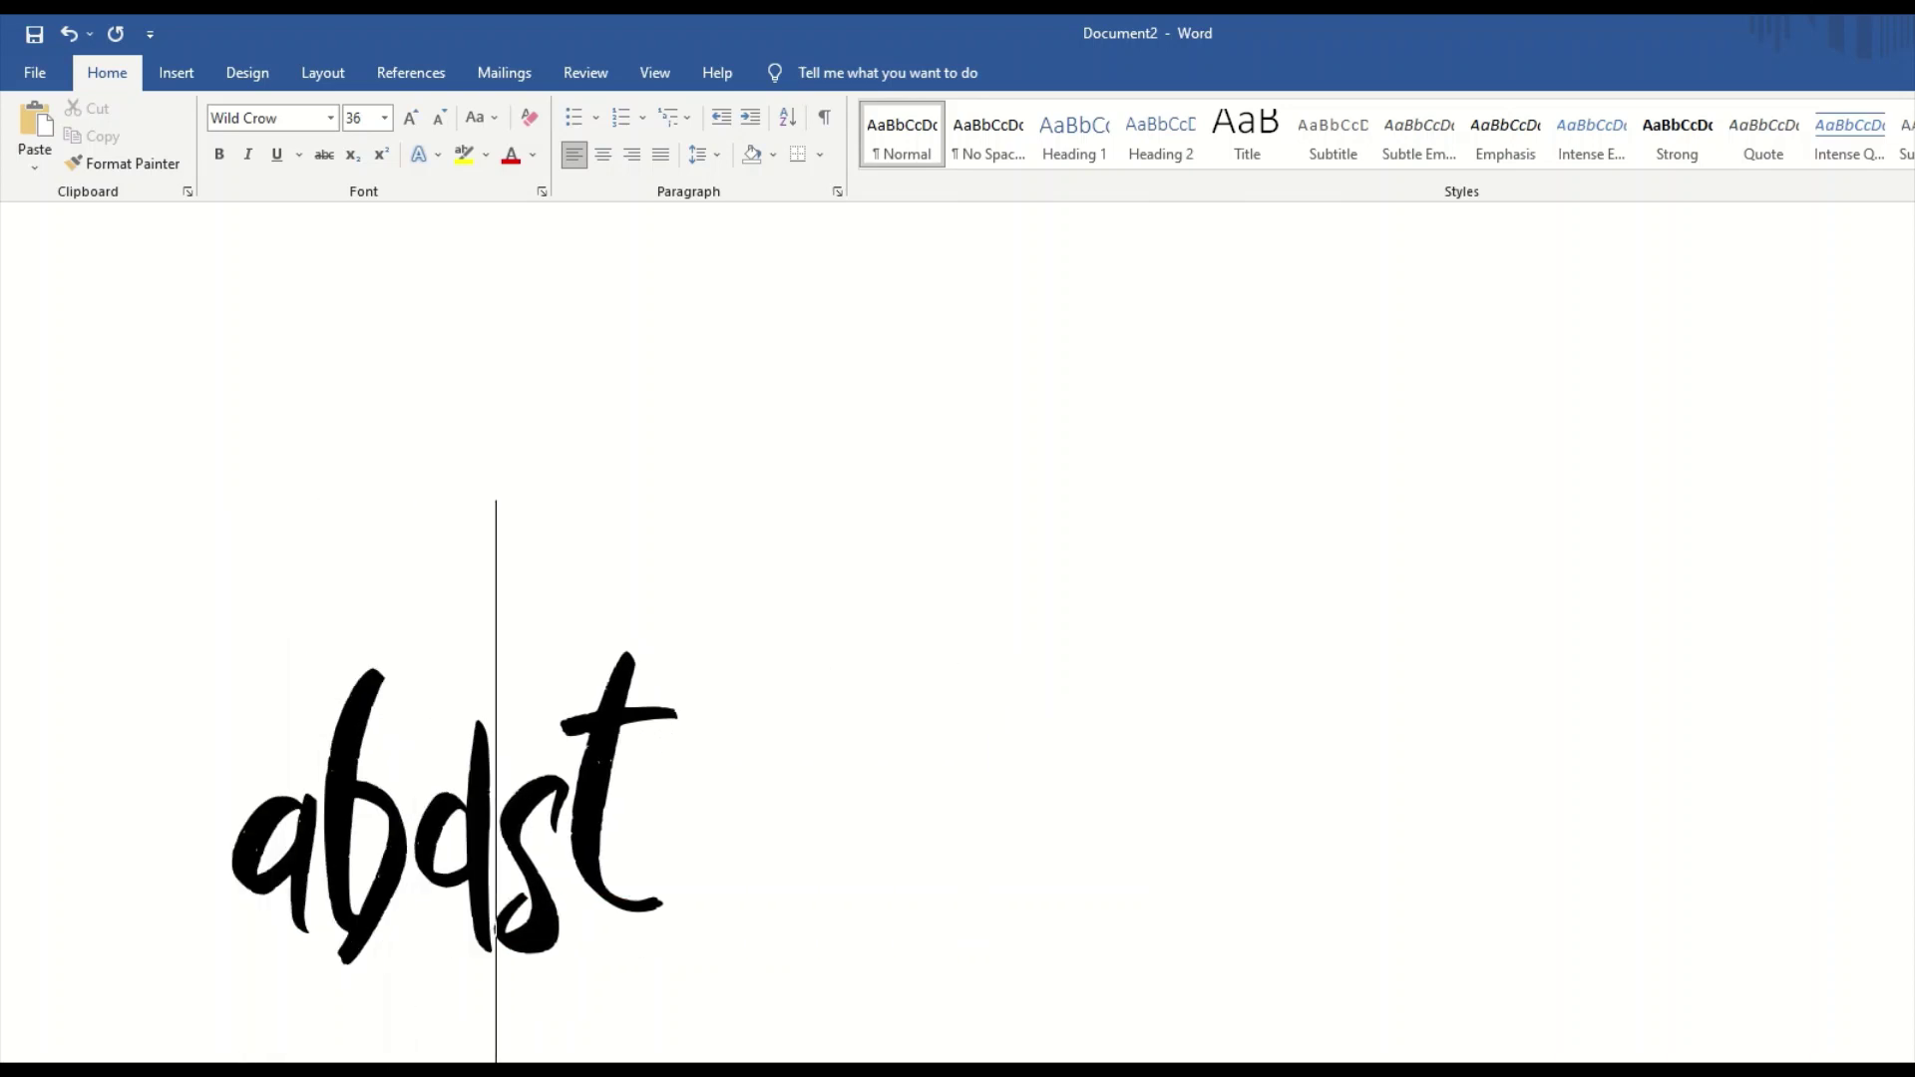
pyautogui.press('Delete')
pyautogui.press('Delete')
pyautogui.write('cdadlkdkfj;adk')
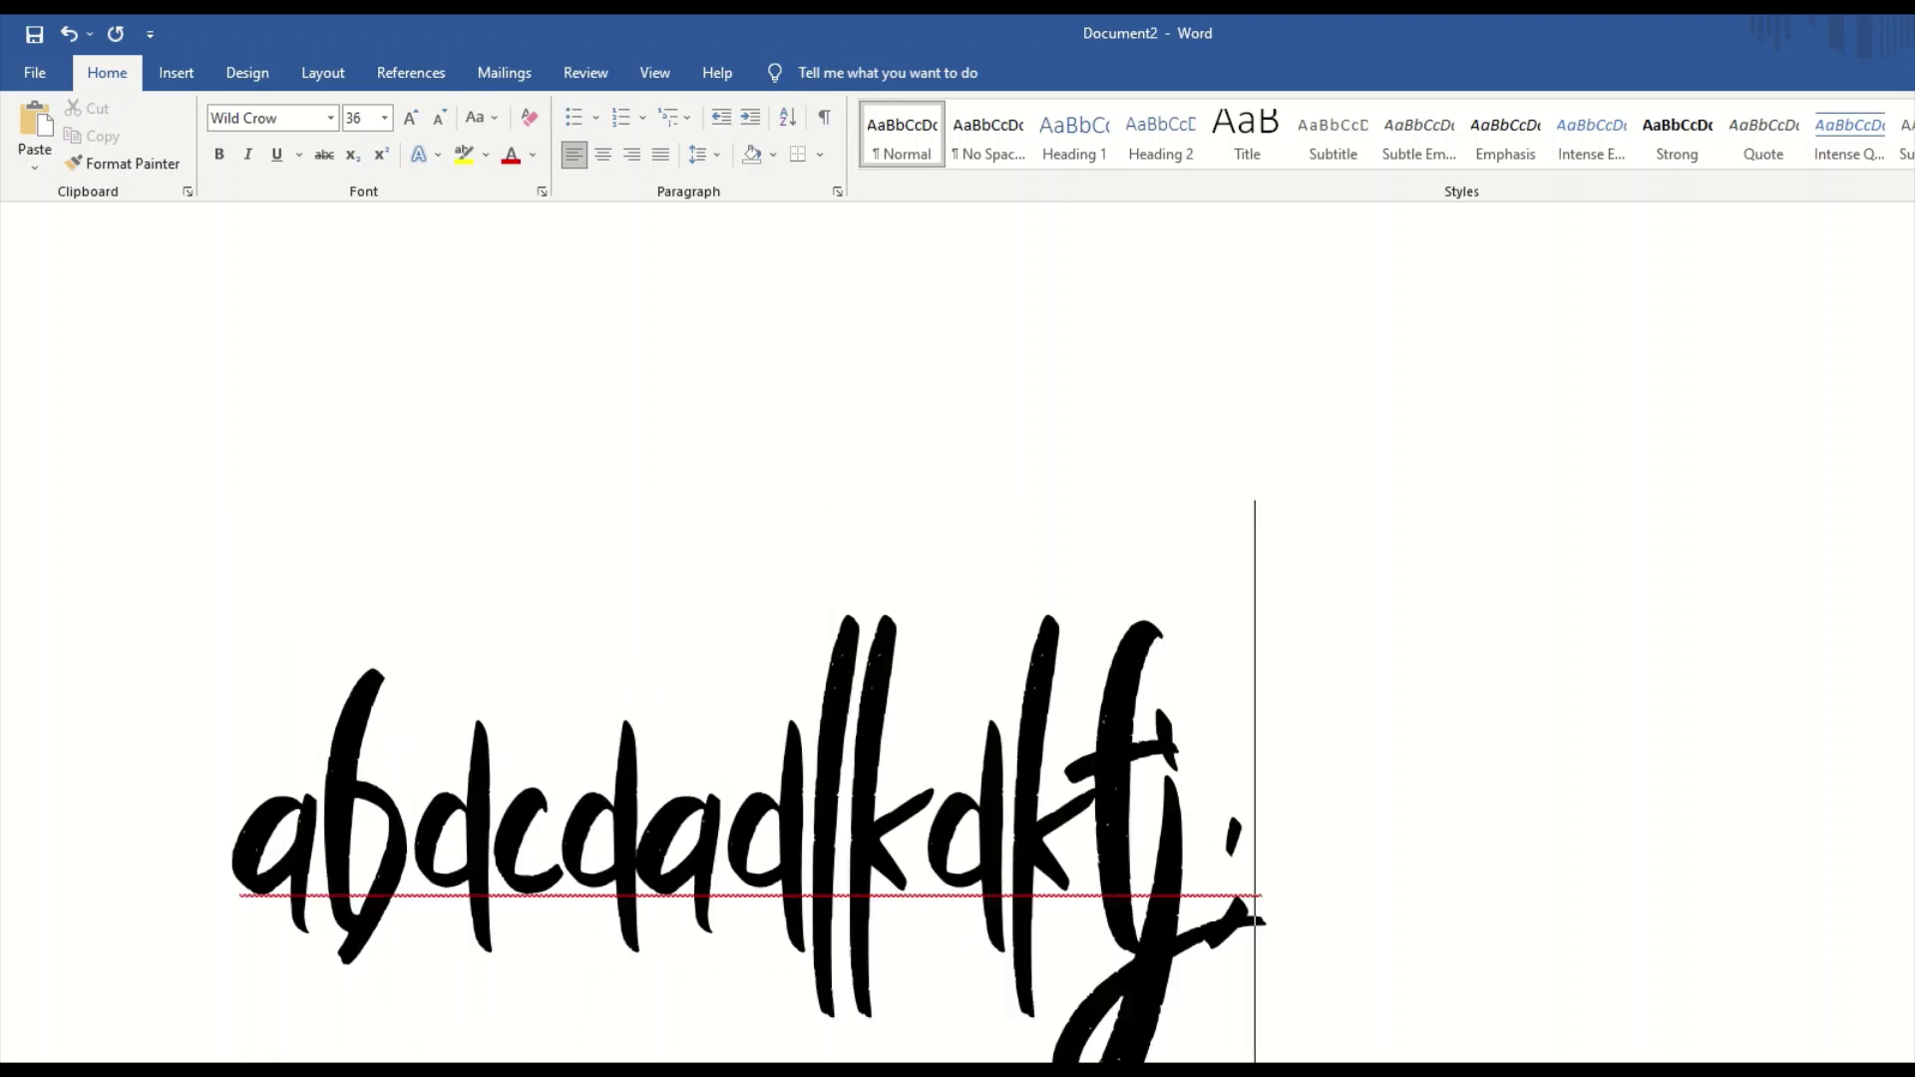
# Delete a few characters between the 'd' and 'c' of the random letters.
pyautogui.click(504, 556)
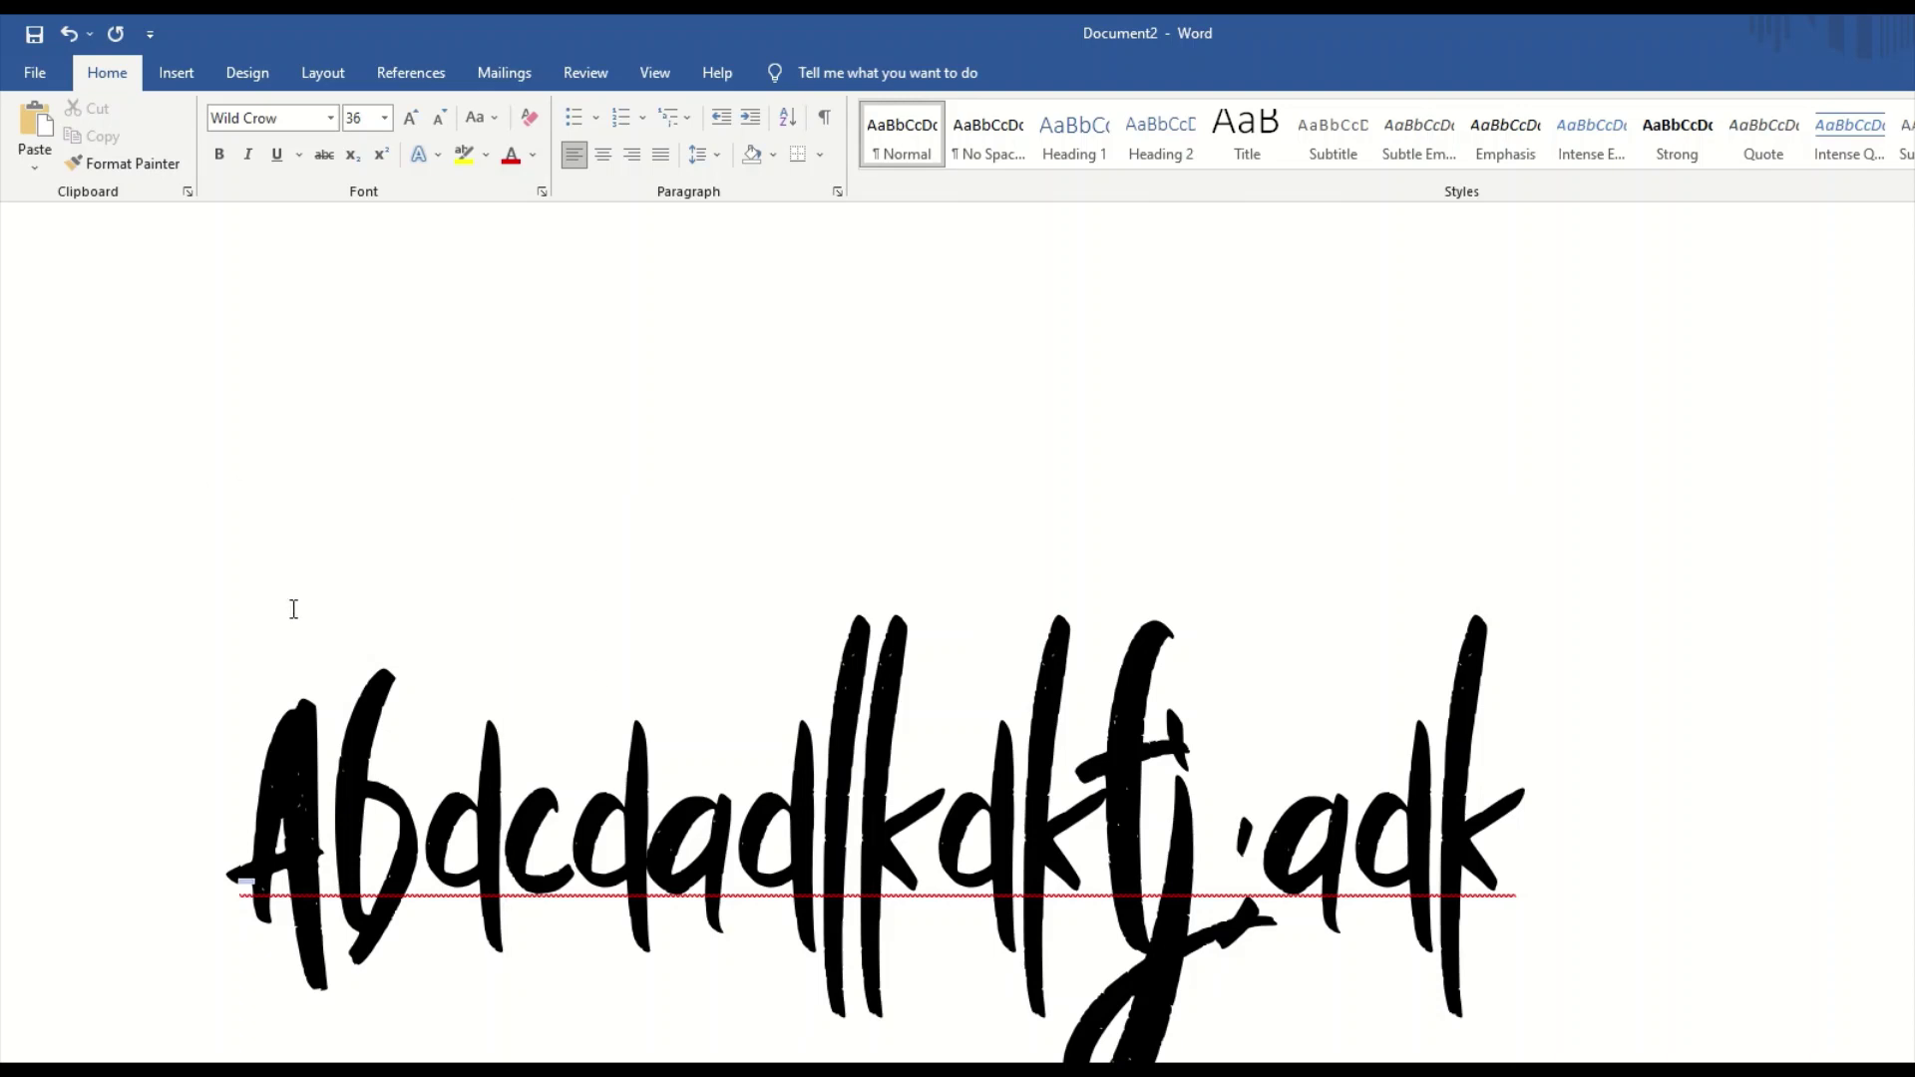
pyautogui.scroll(-2, 291, 606)
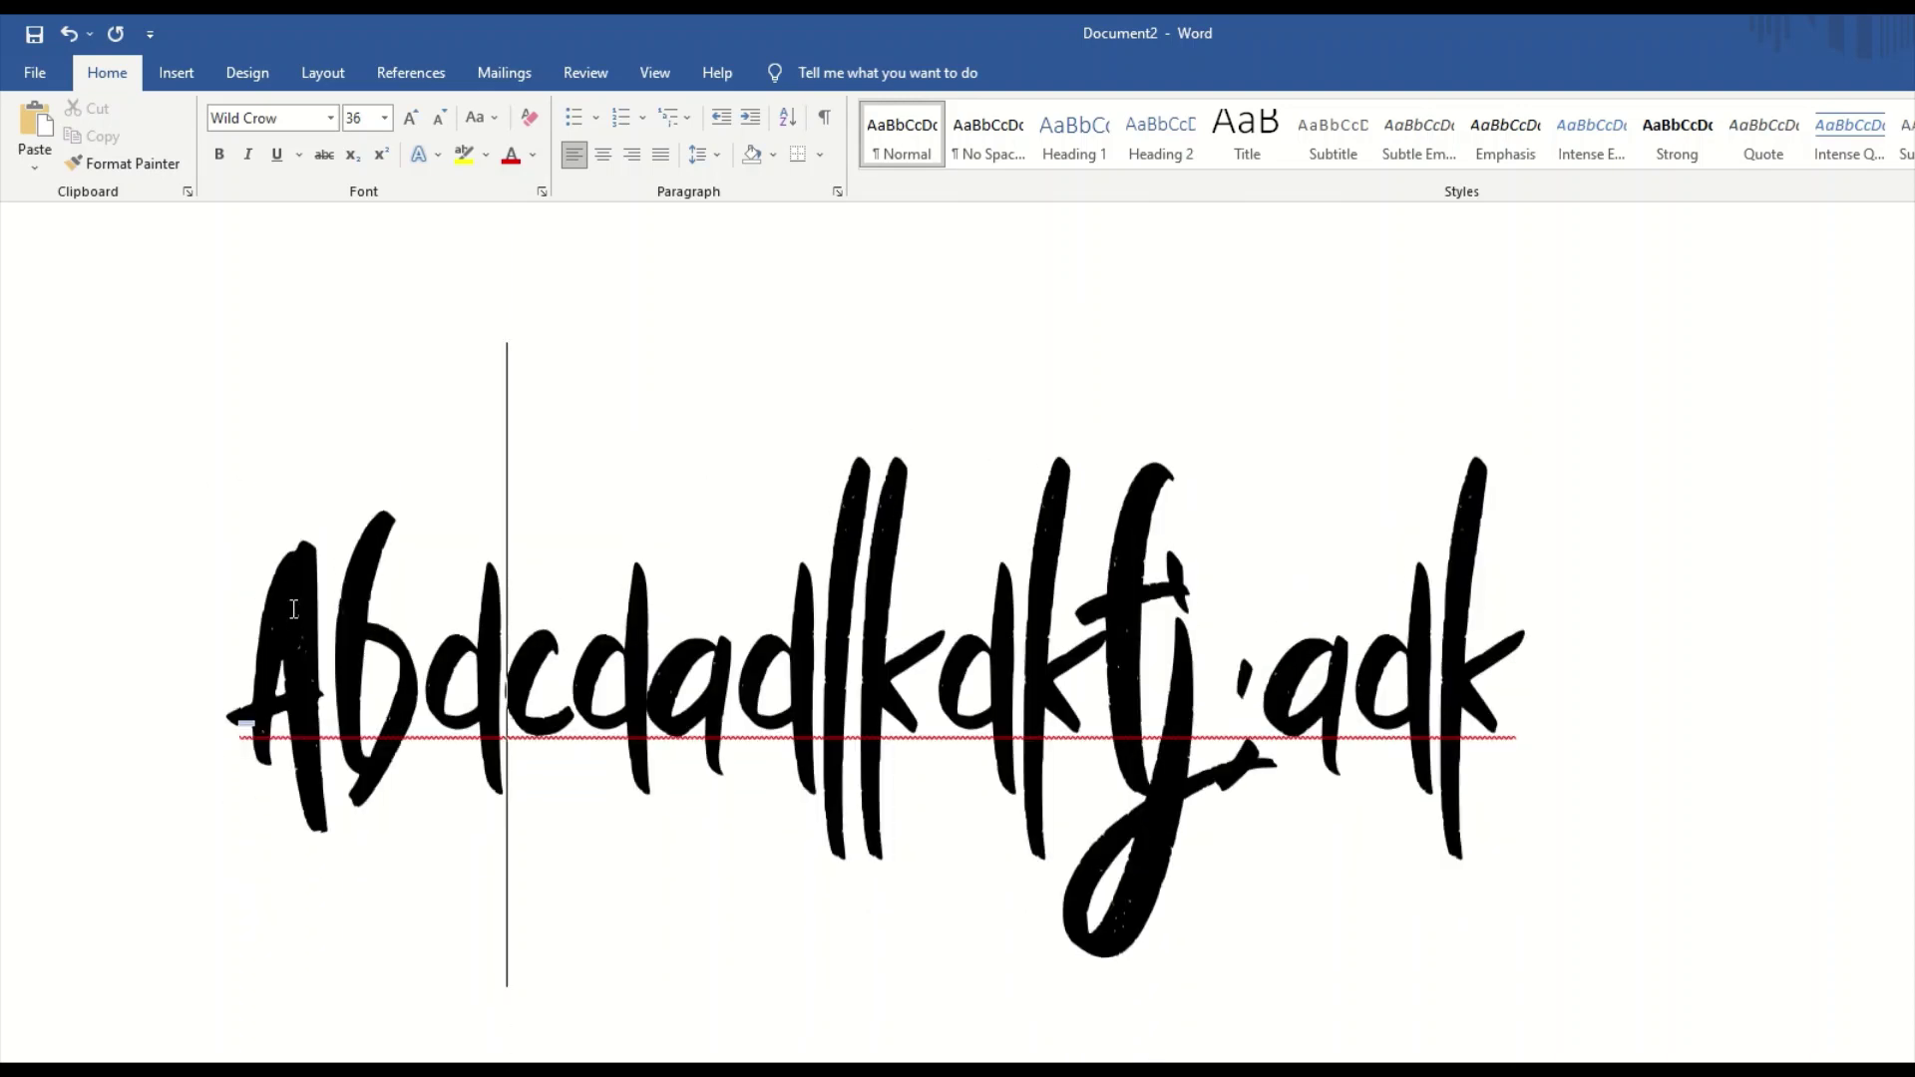
pyautogui.press('BackSpace')
pyautogui.press('BackSpace')
pyautogui.press('BackSpace')
pyautogui.press('Delete')
pyautogui.press('Delete')
pyautogui.press('Delete')
pyautogui.press('Delete')
pyautogui.press('Delete')
pyautogui.press('Delete')
pyautogui.press('Delete')
pyautogui.press('Delete')
pyautogui.press('Delete')
pyautogui.press('Delete')
pyautogui.press('Delete')
pyautogui.press('Delete')
pyautogui.press('Delete')
pyautogui.press('Delete')
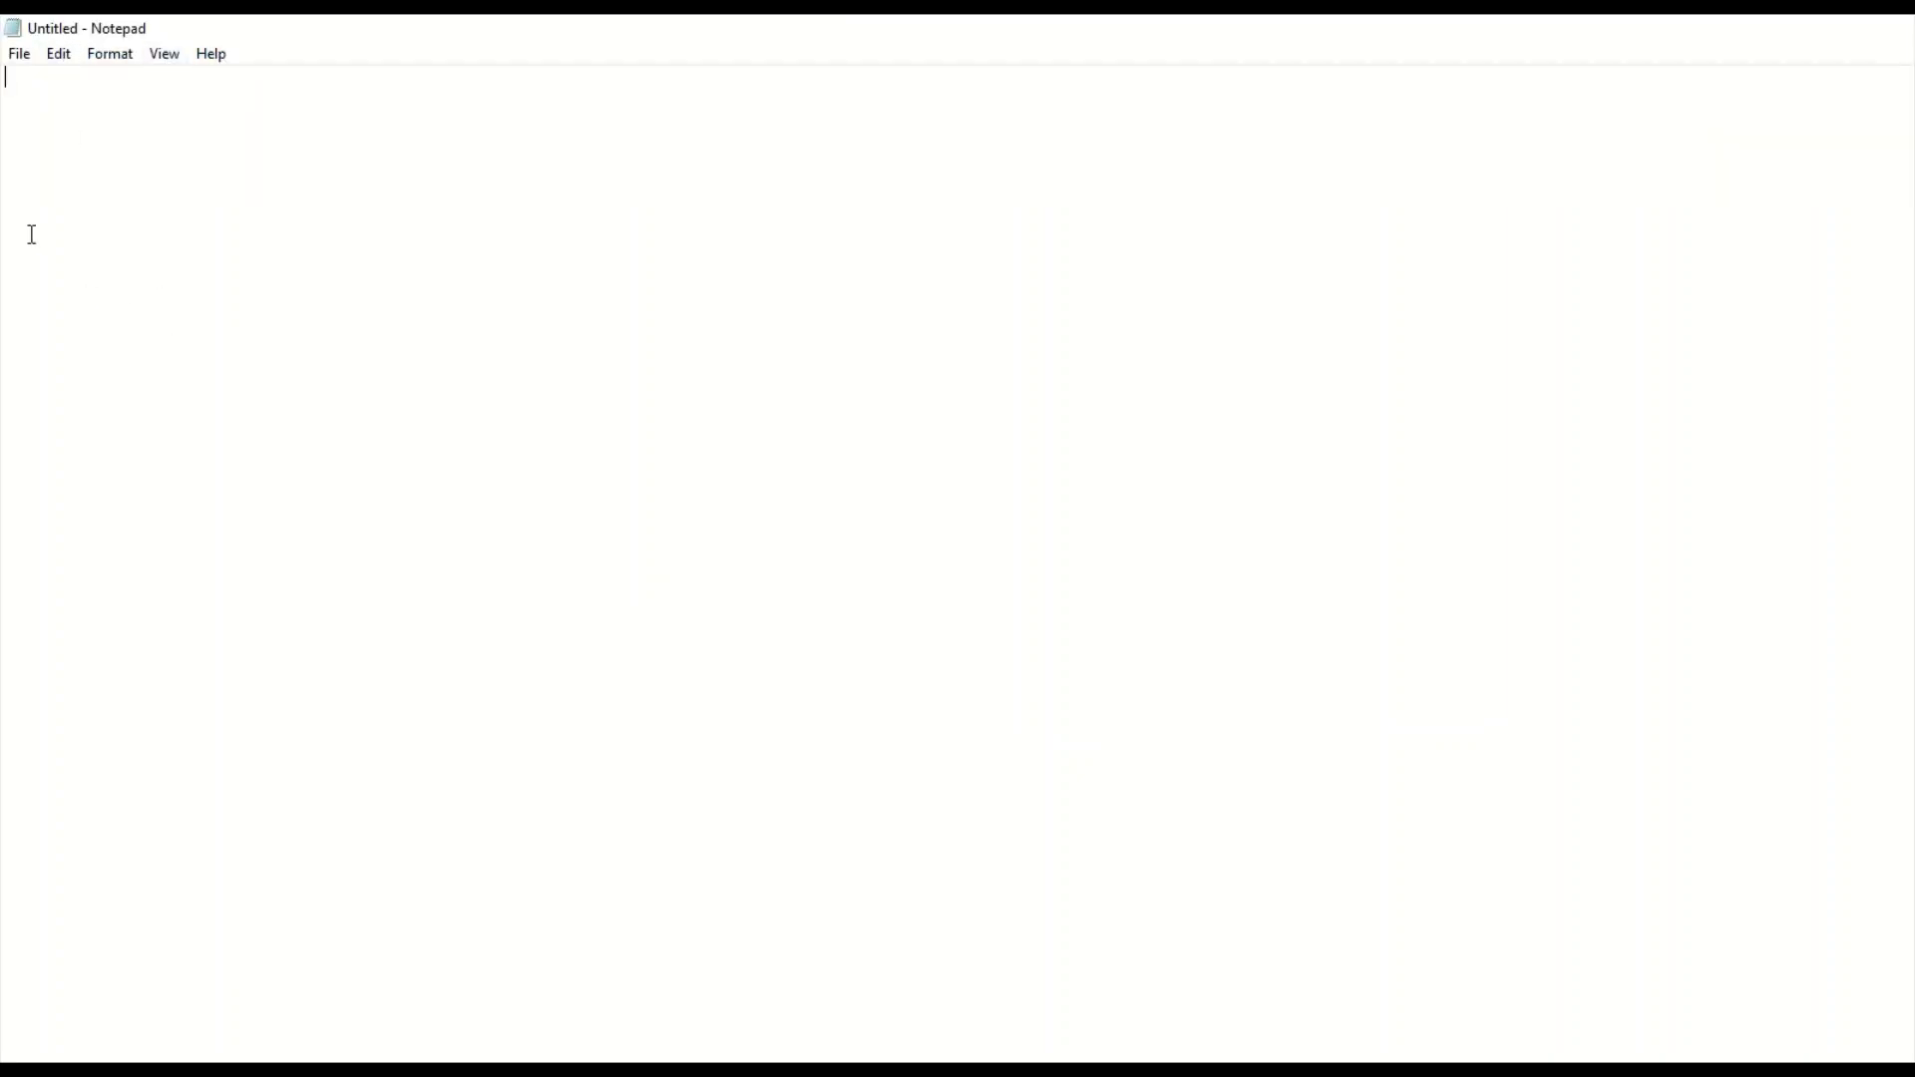
# Type 'sample text' into the blank Notepad document and select all of it.
pyautogui.write('sample te')
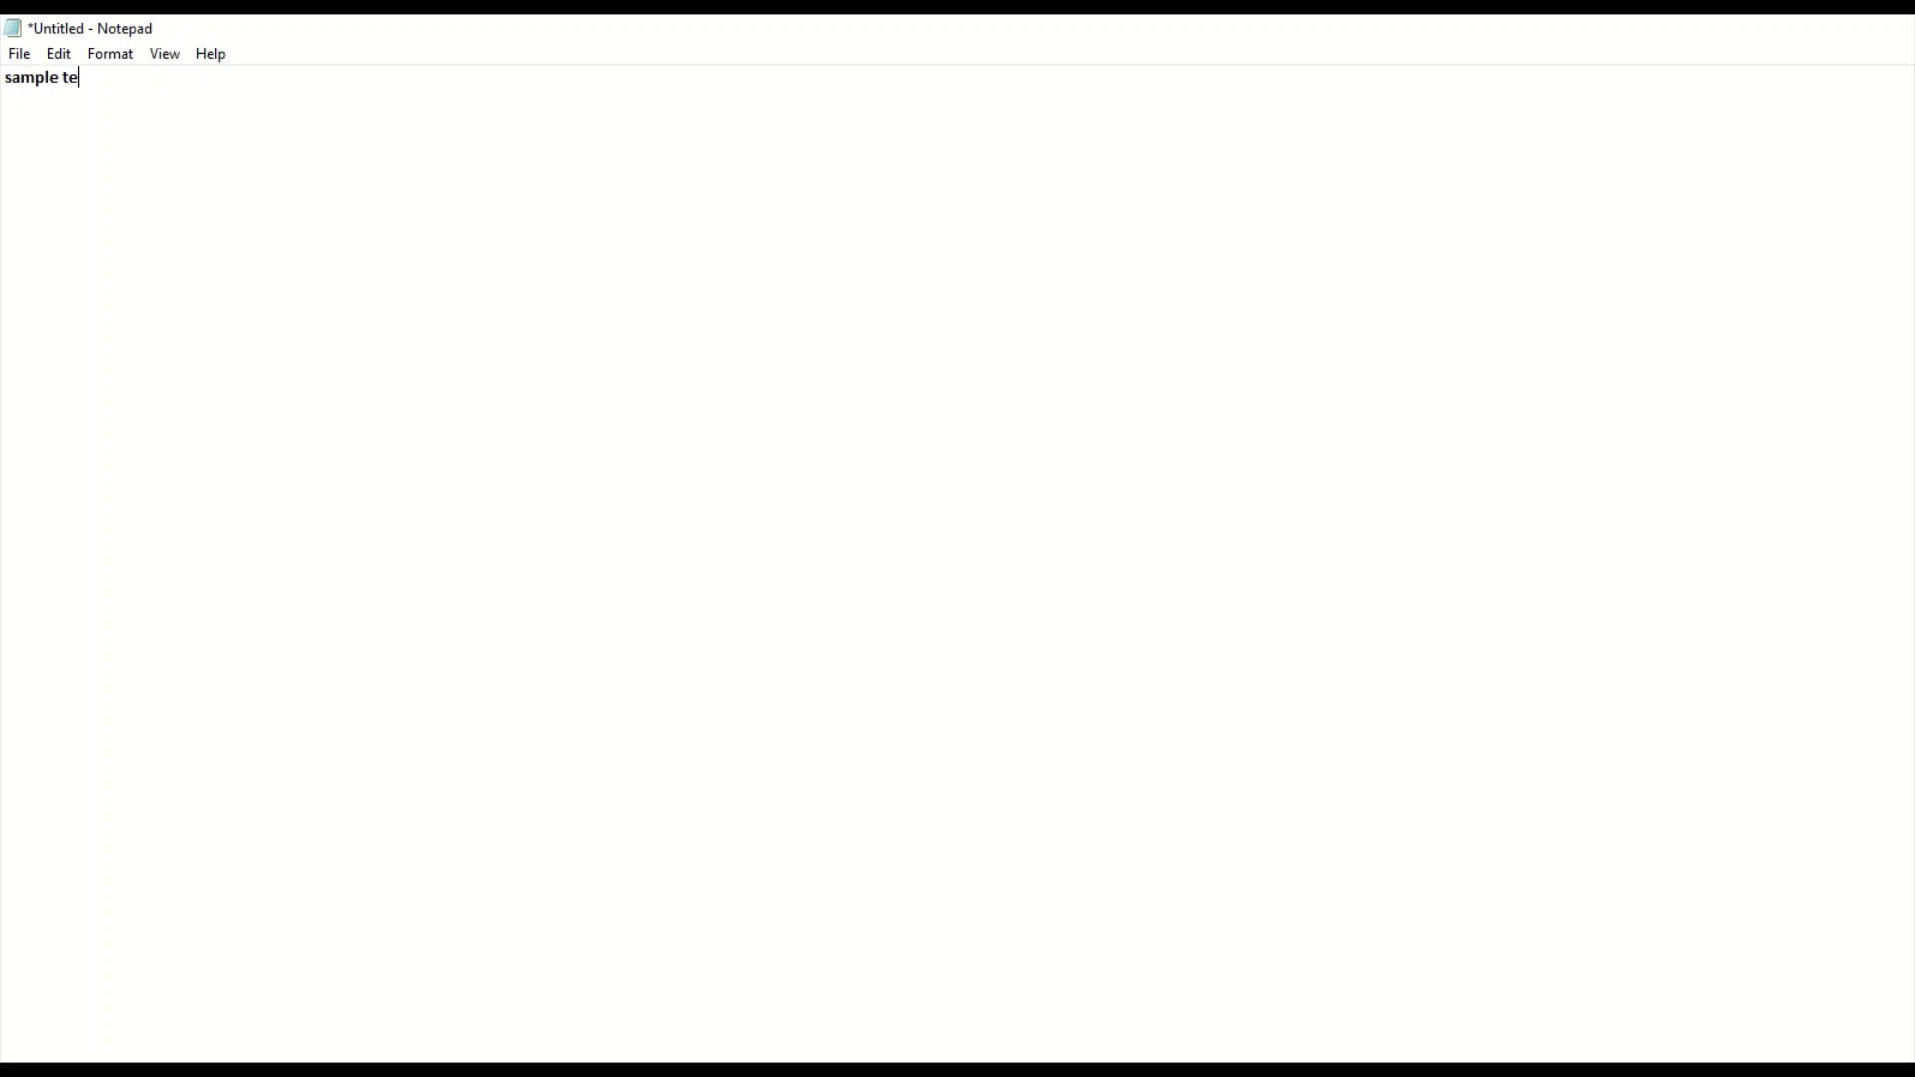
pyautogui.click(45, 231)
pyautogui.hotkey('ctrl', 'a')
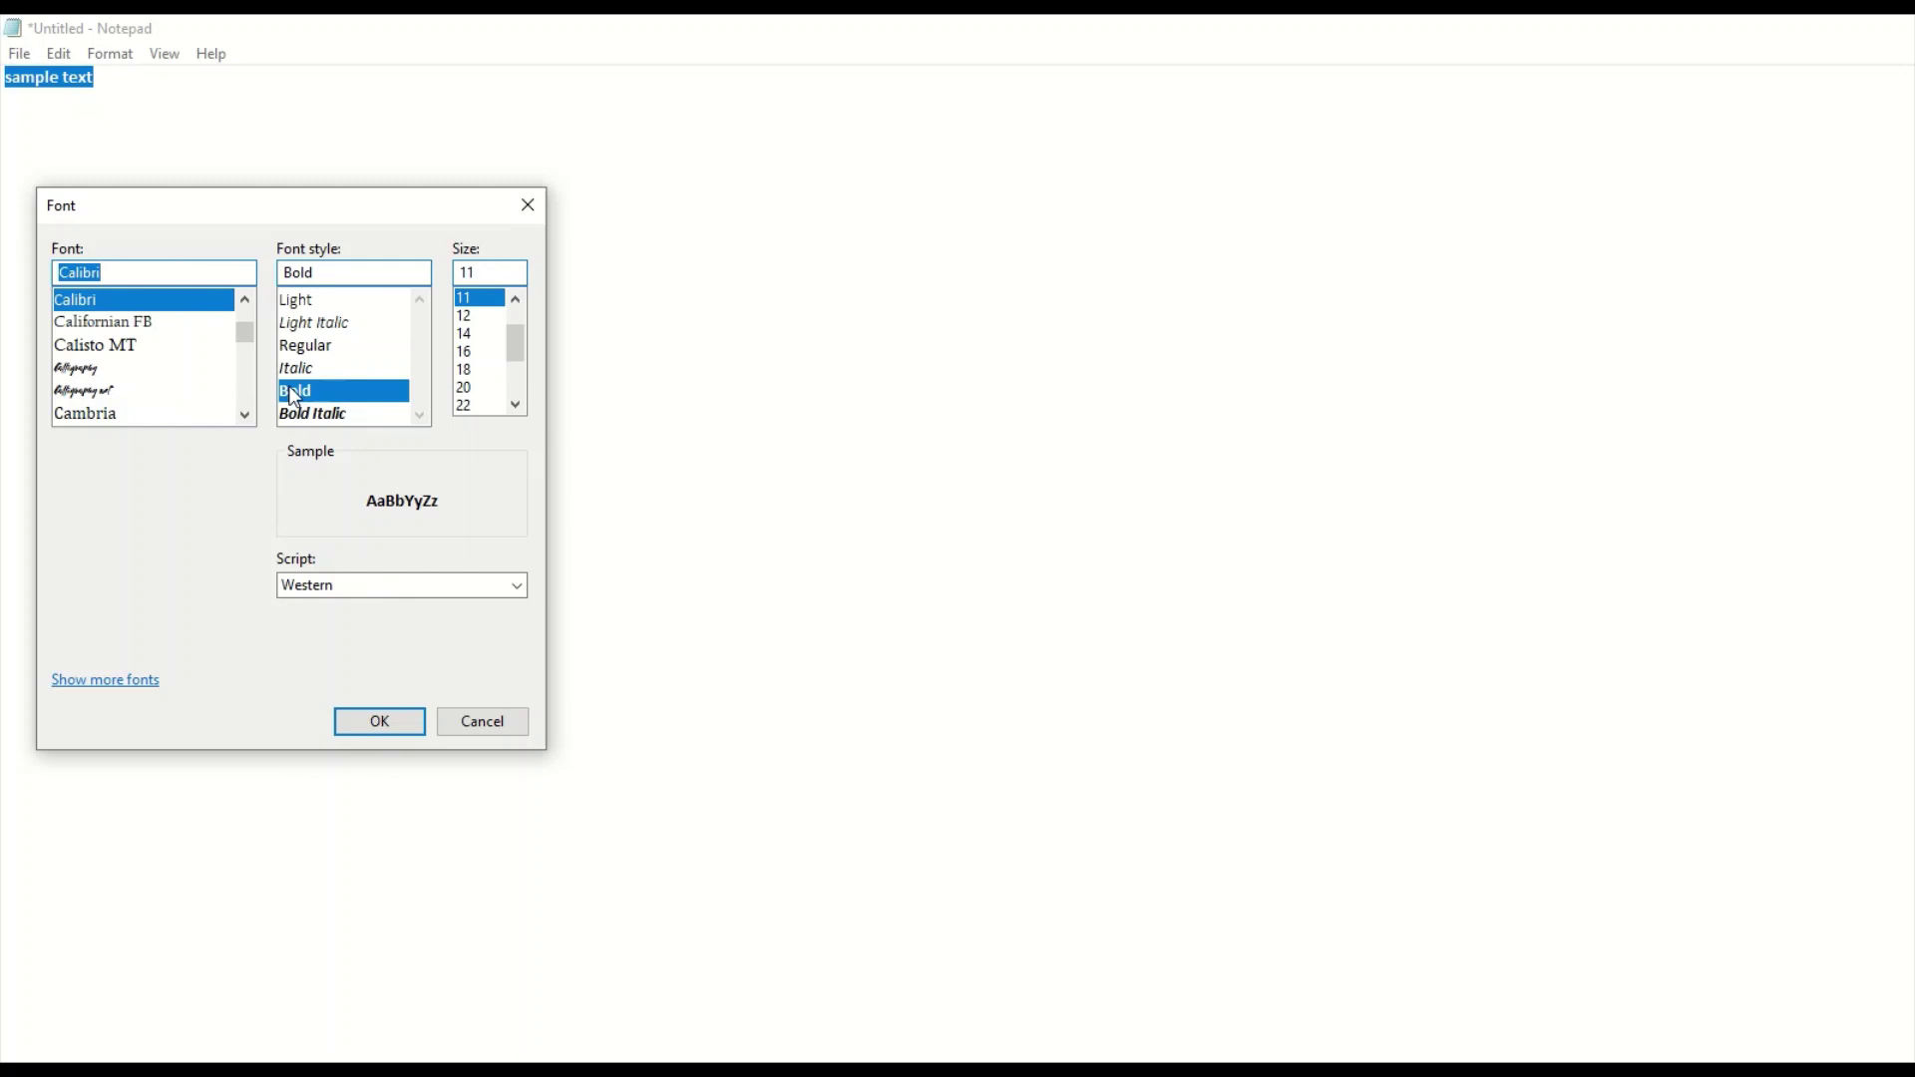
# Choose Wild Crow from the font list in Notepad's Font dialog.
pyautogui.moveTo(244, 332); pyautogui.dragTo(225, 389)
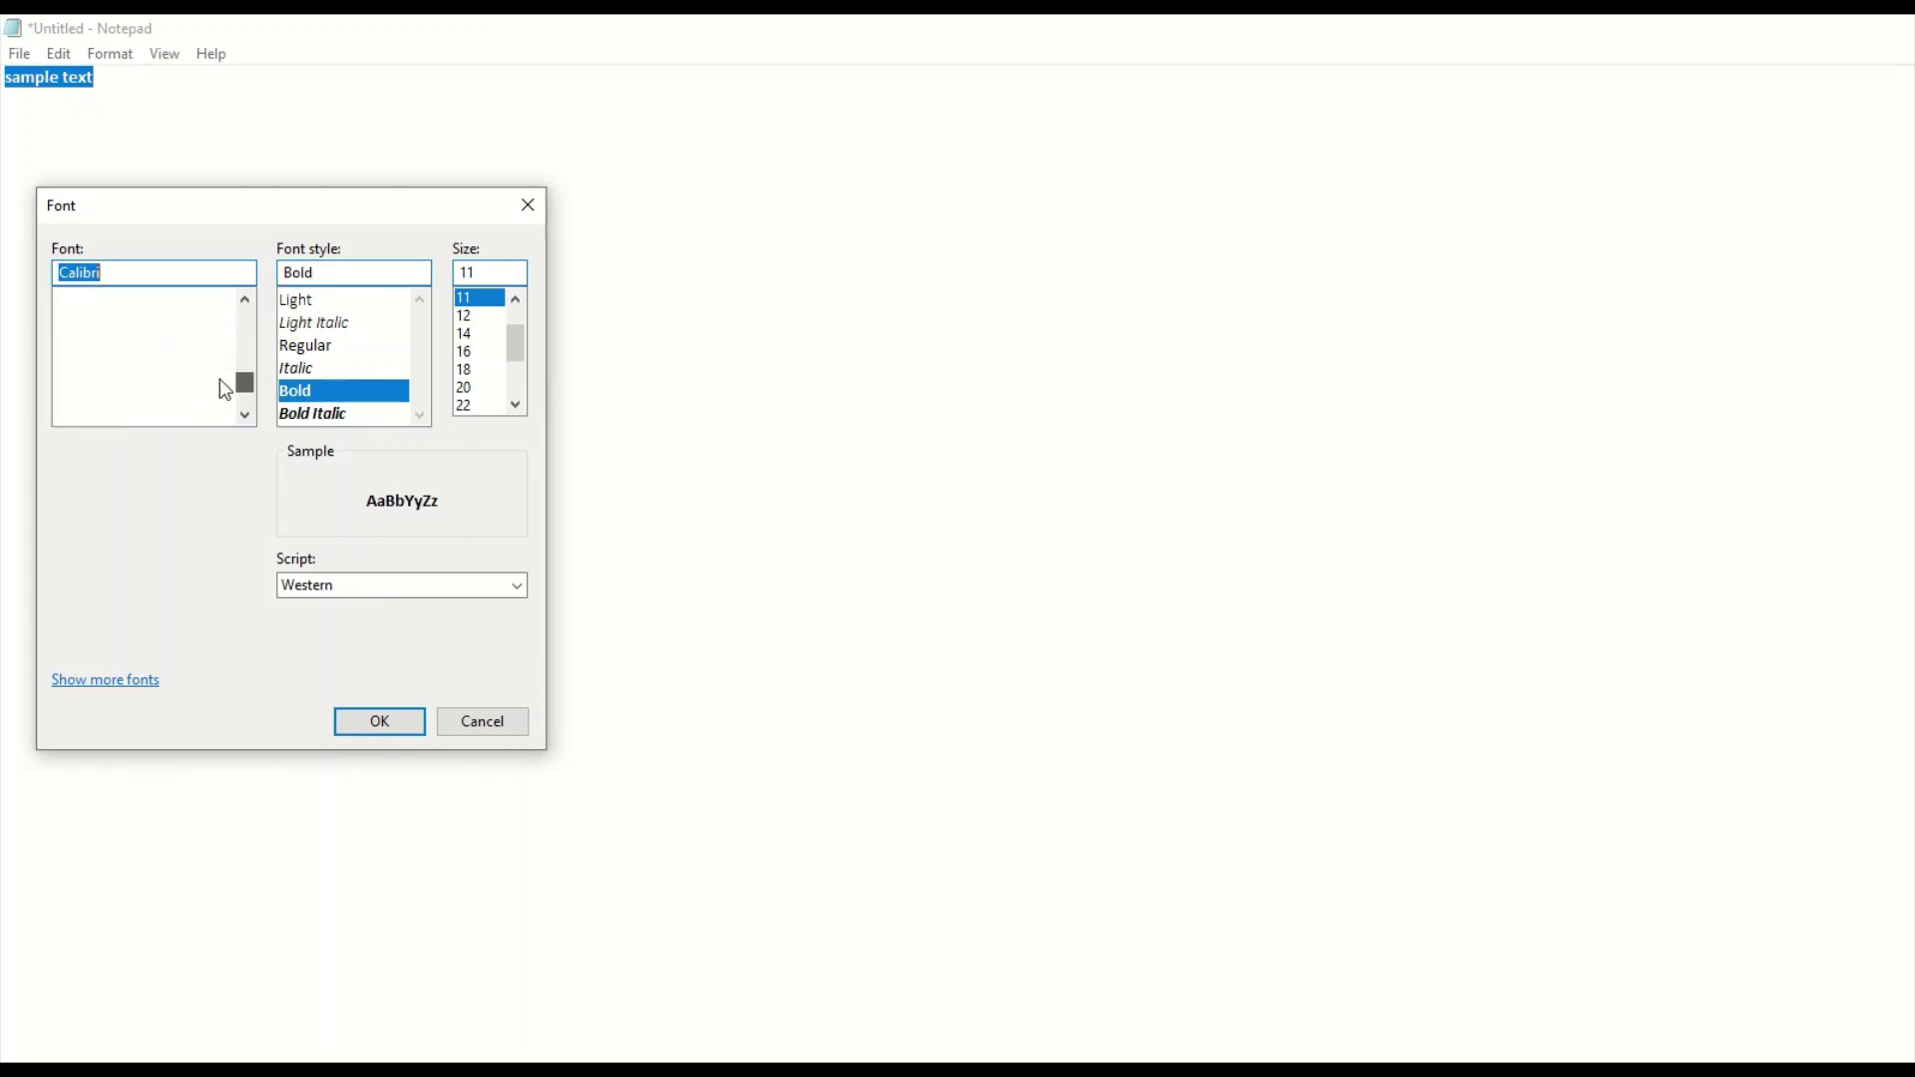
pyautogui.scroll(-5, 171, 383)
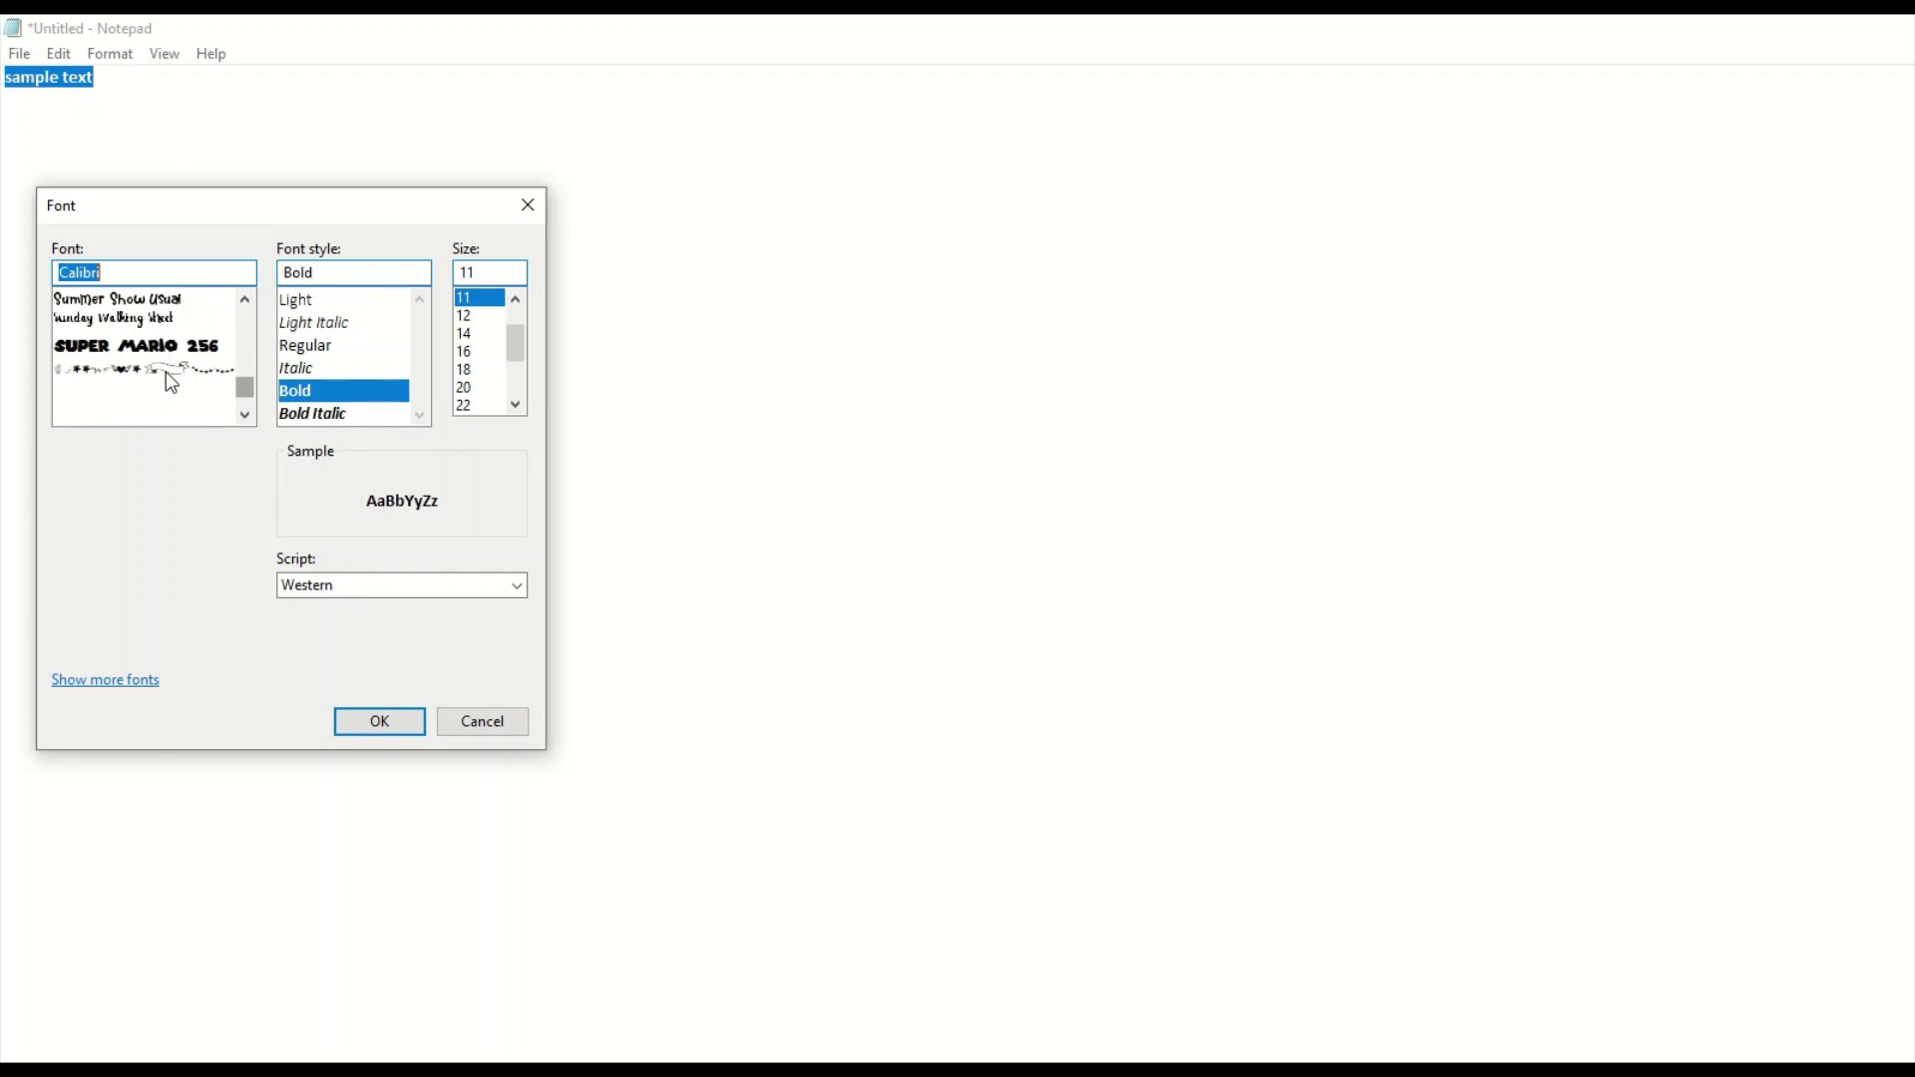
pyautogui.scroll(-6, 166, 371)
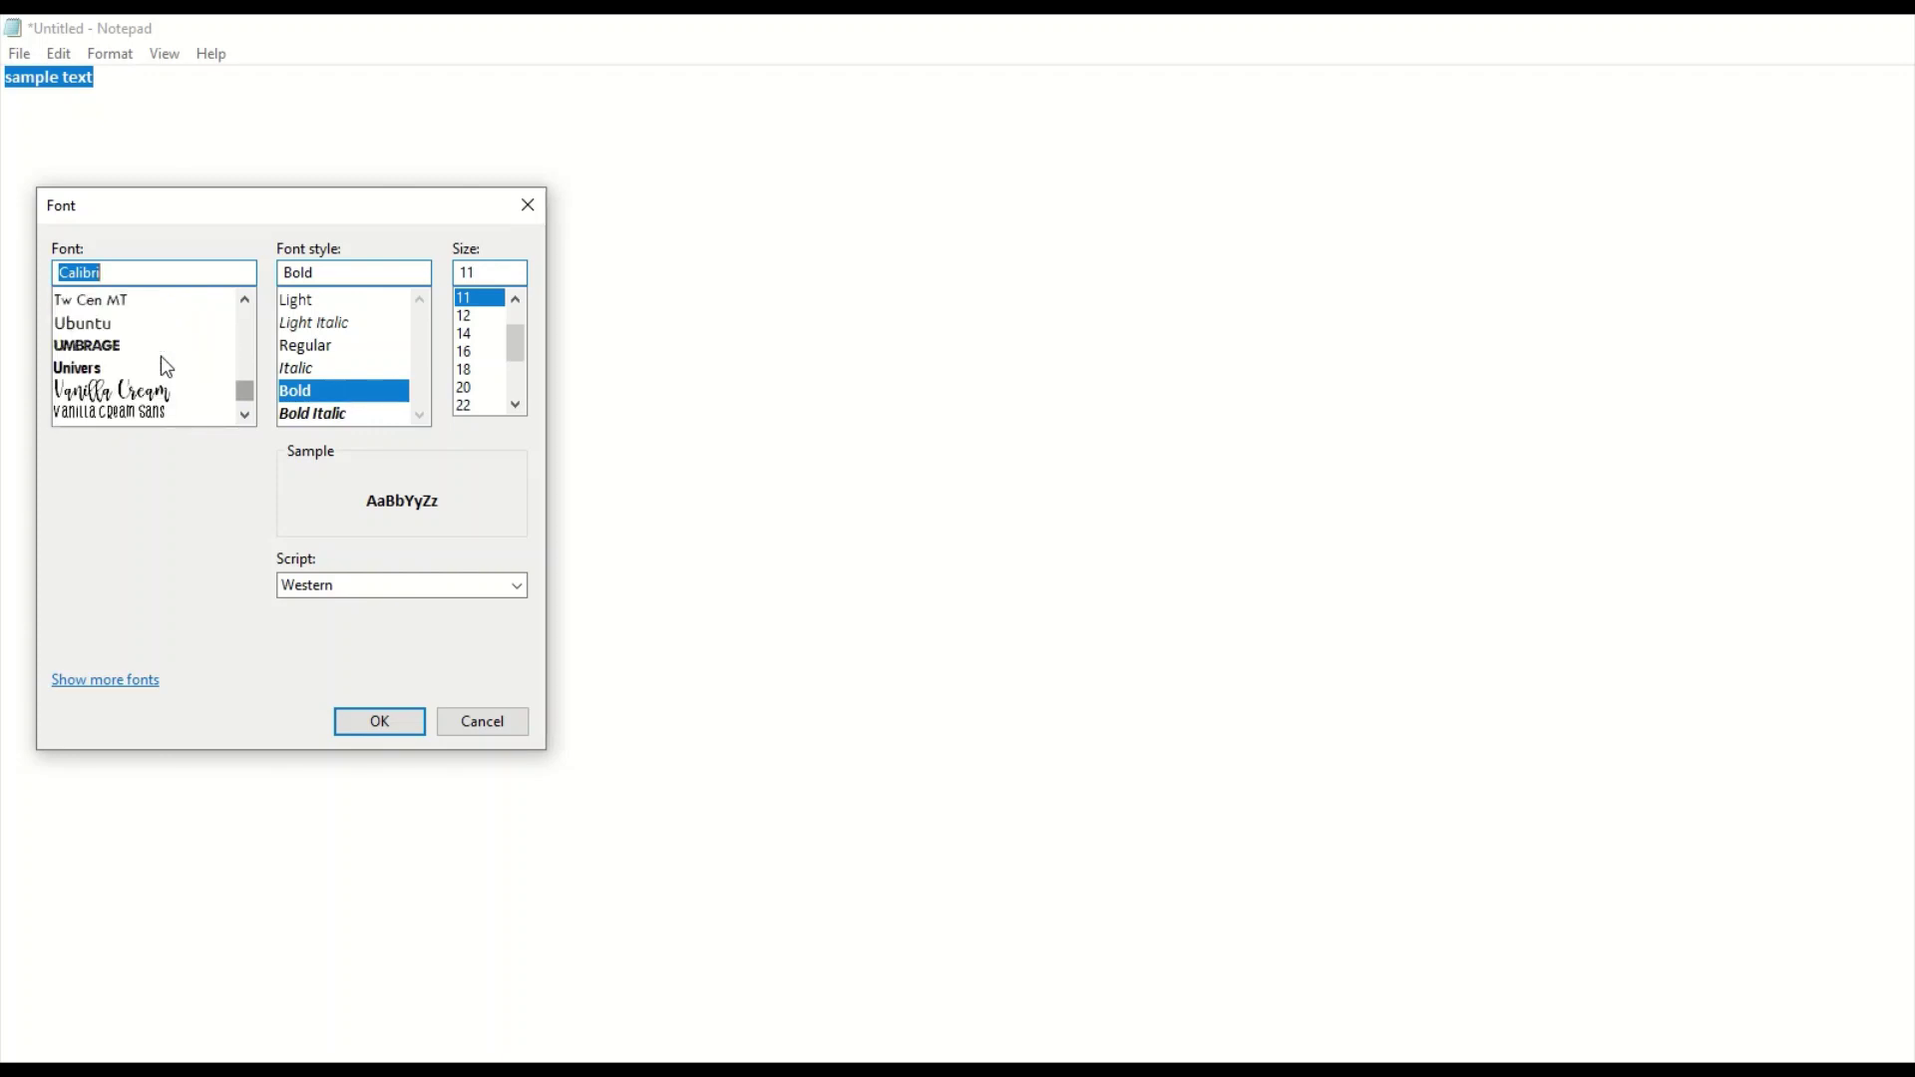
pyautogui.scroll(-4, 166, 367)
pyautogui.click(132, 394)
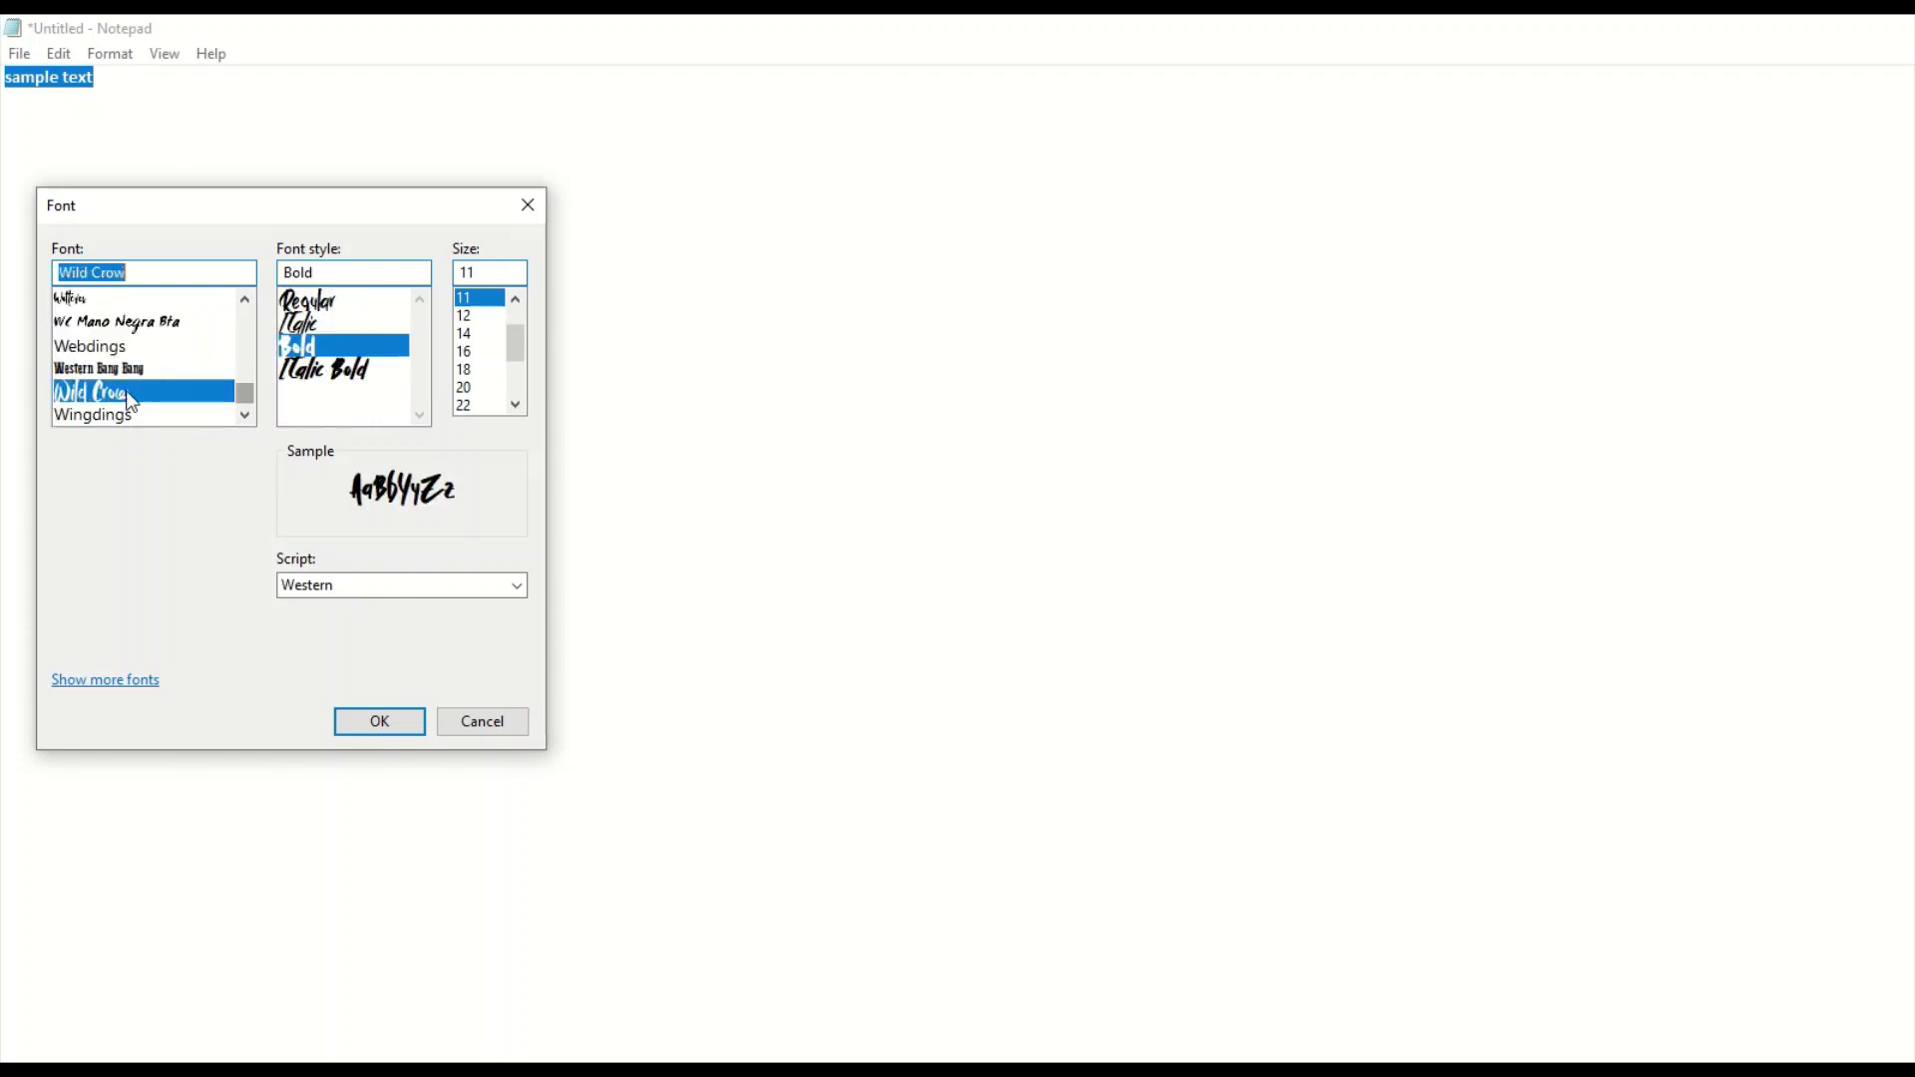
# Preview Wild Crow's Bold and Italic styles, then apply Regular at size 36.
pyautogui.click(309, 301)
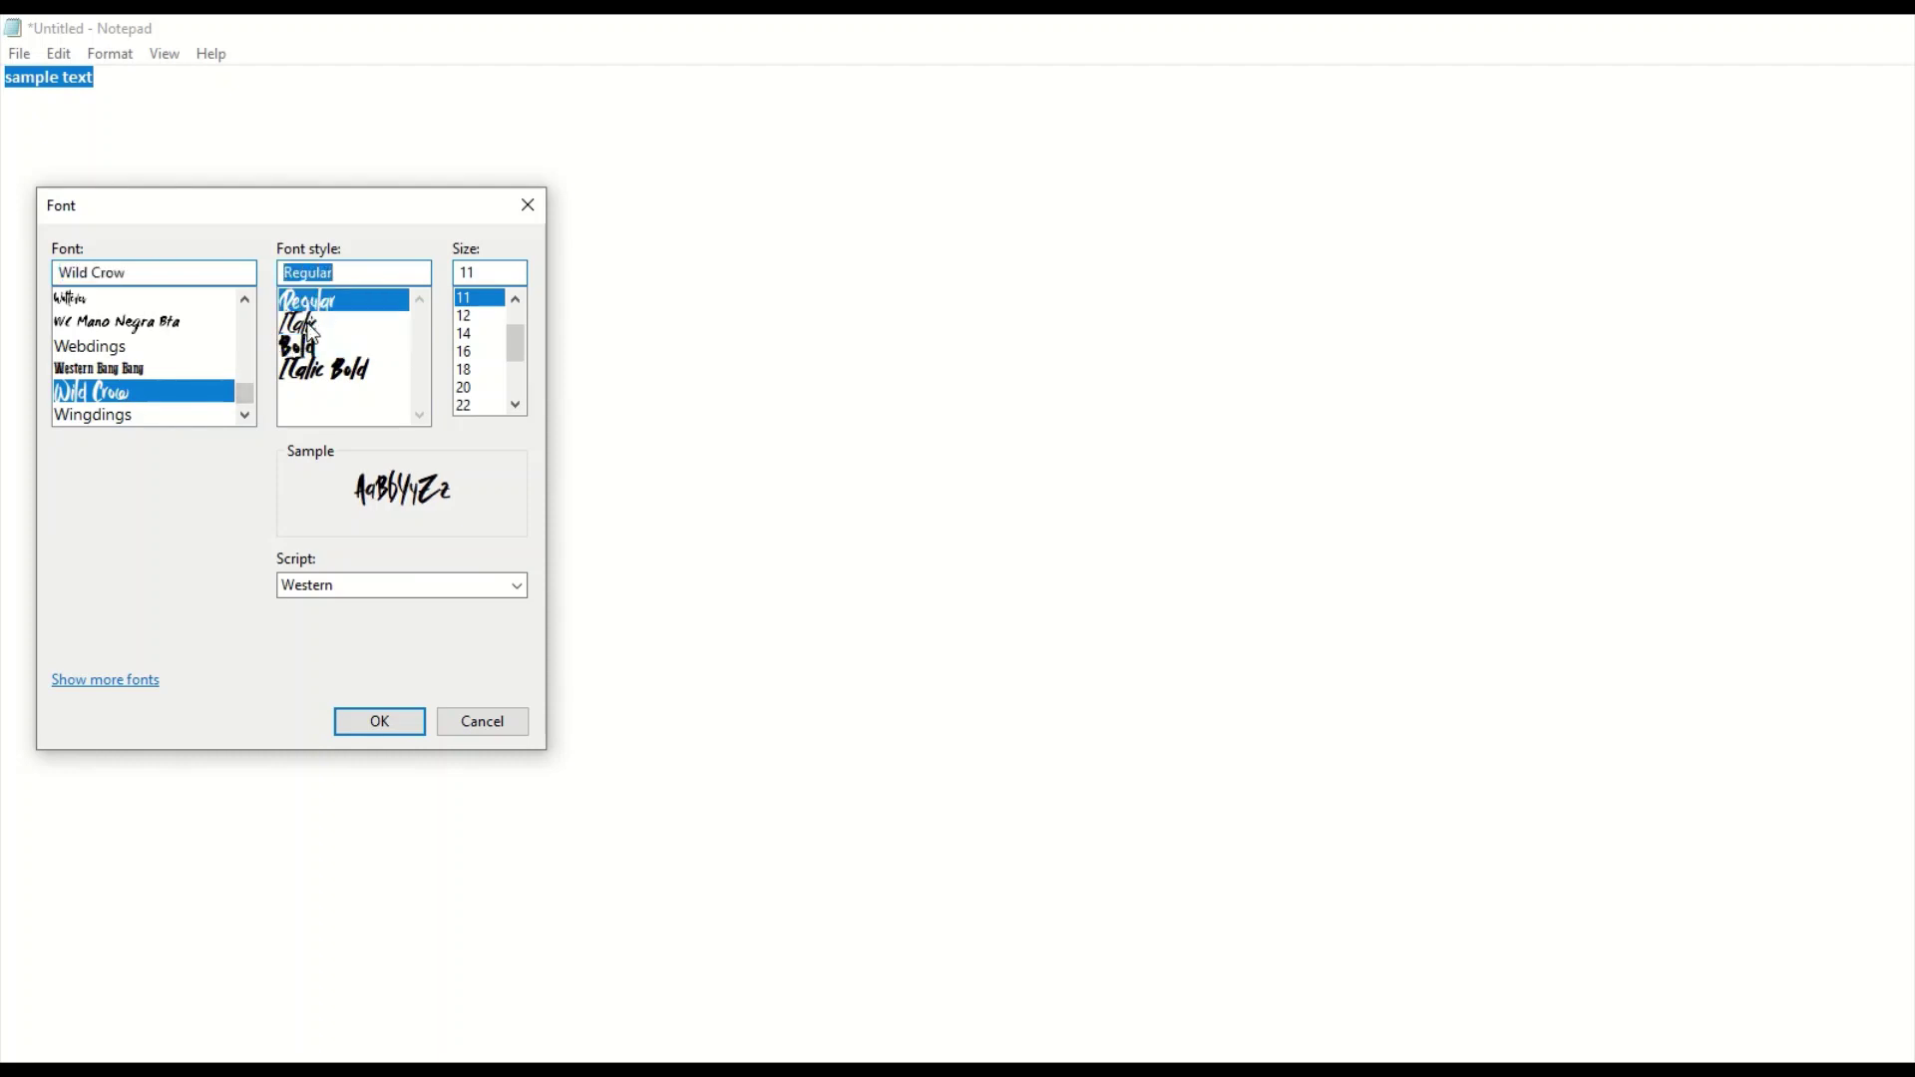
pyautogui.click(310, 346)
pyautogui.click(309, 329)
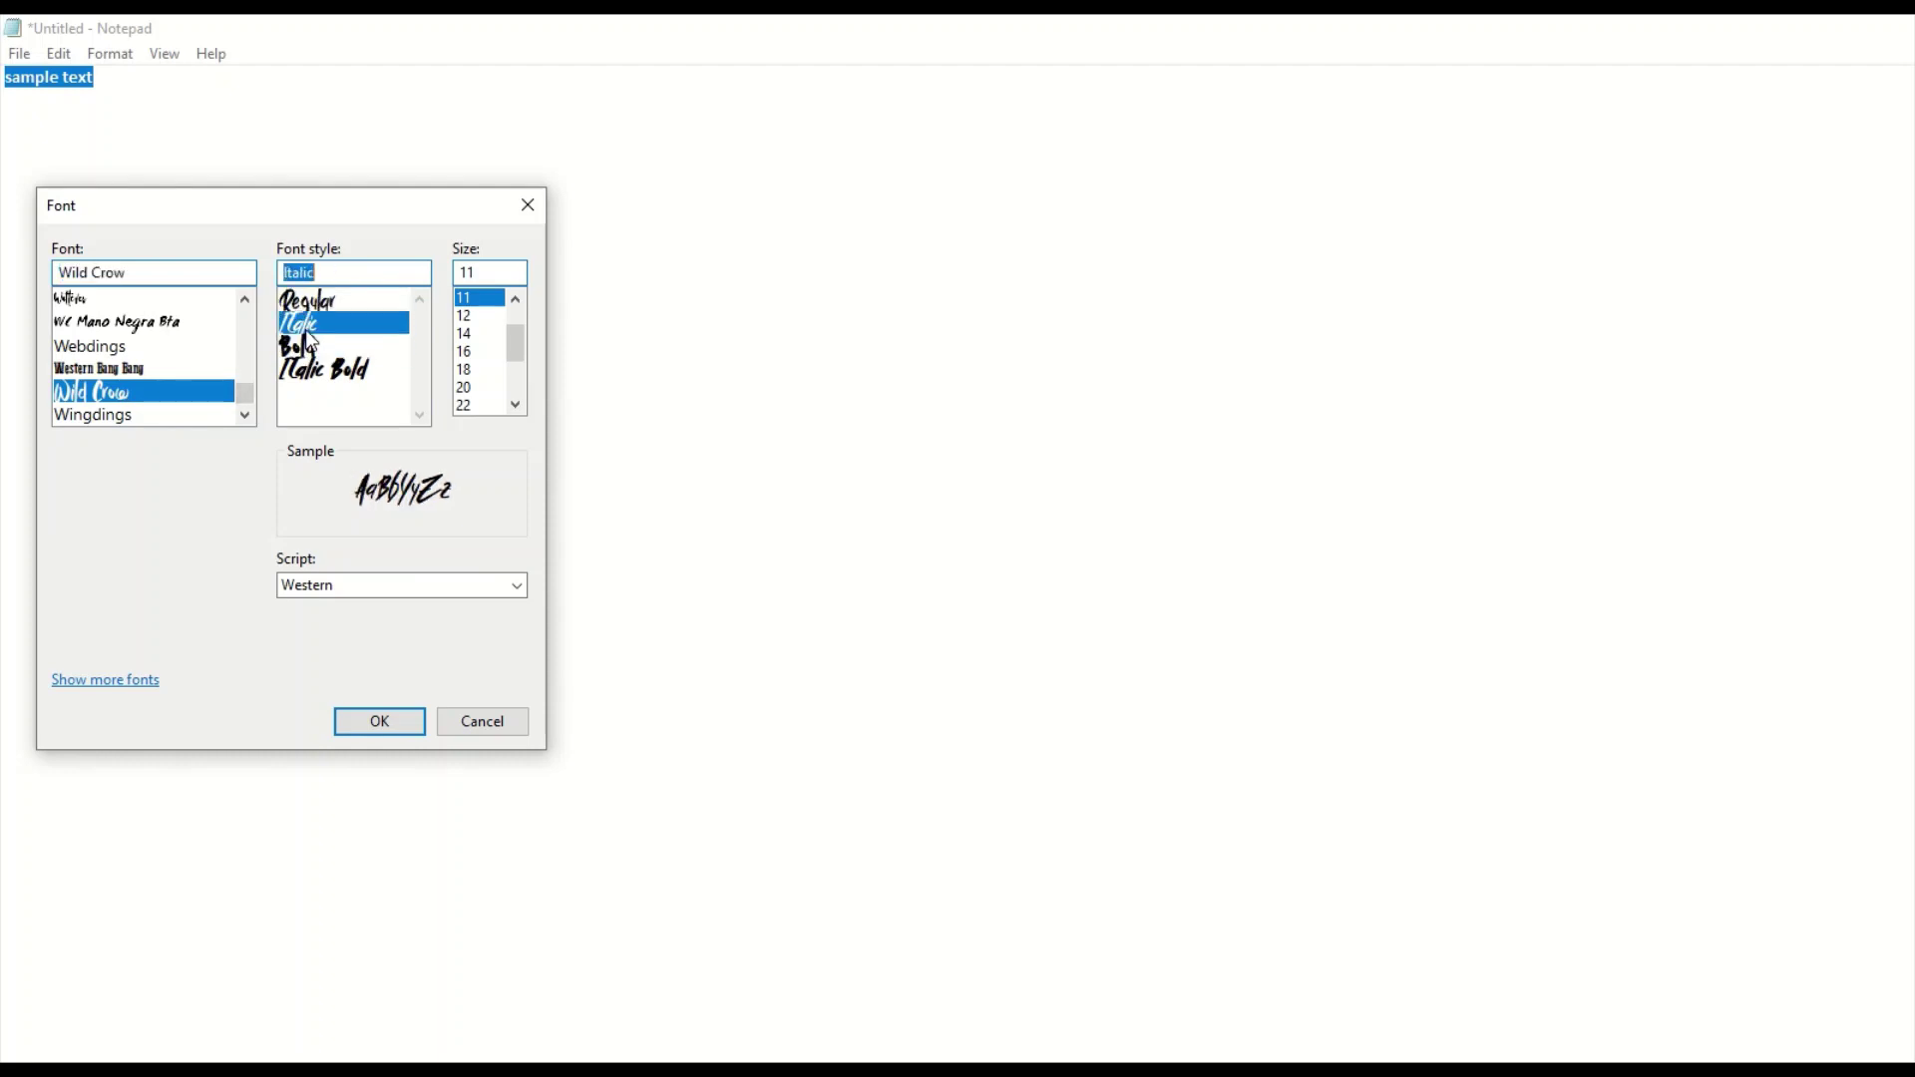
pyautogui.click(315, 373)
pyautogui.click(319, 307)
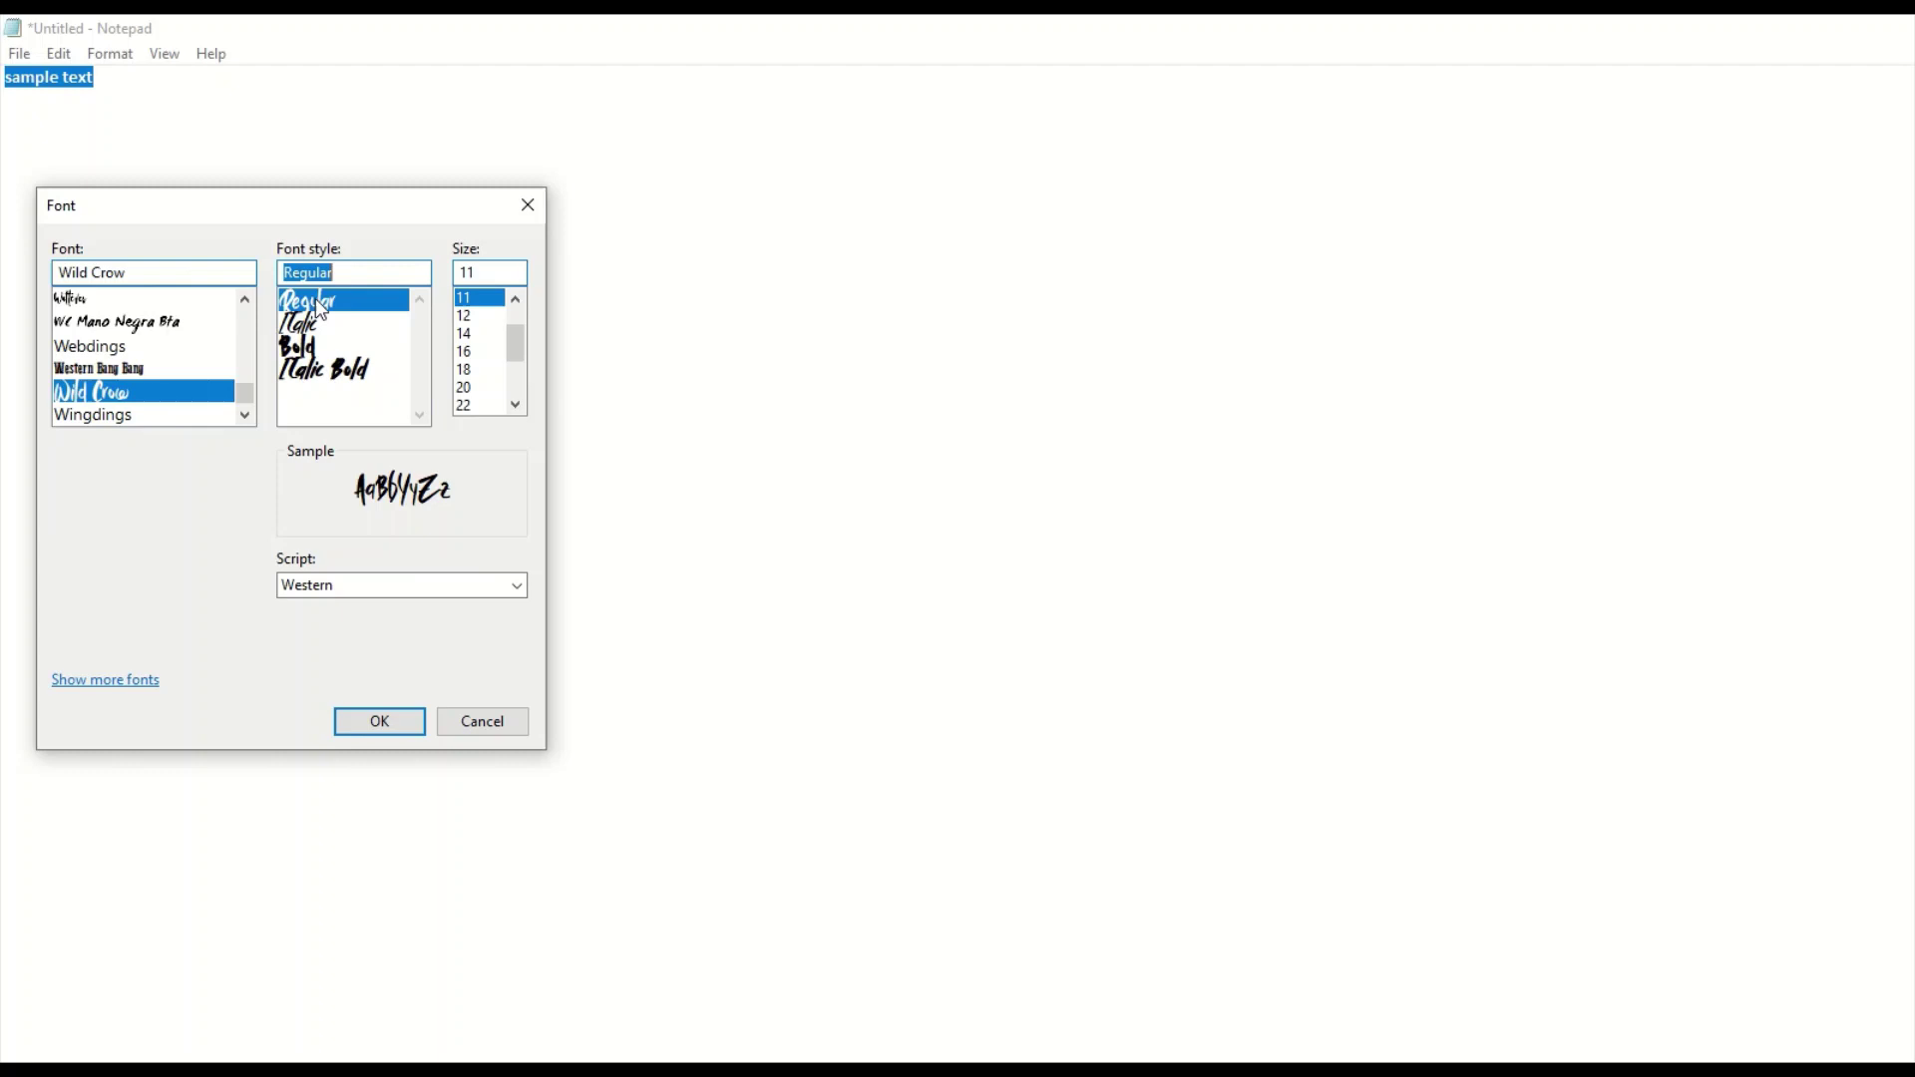
pyautogui.scroll(-2, 465, 359)
pyautogui.click(465, 370)
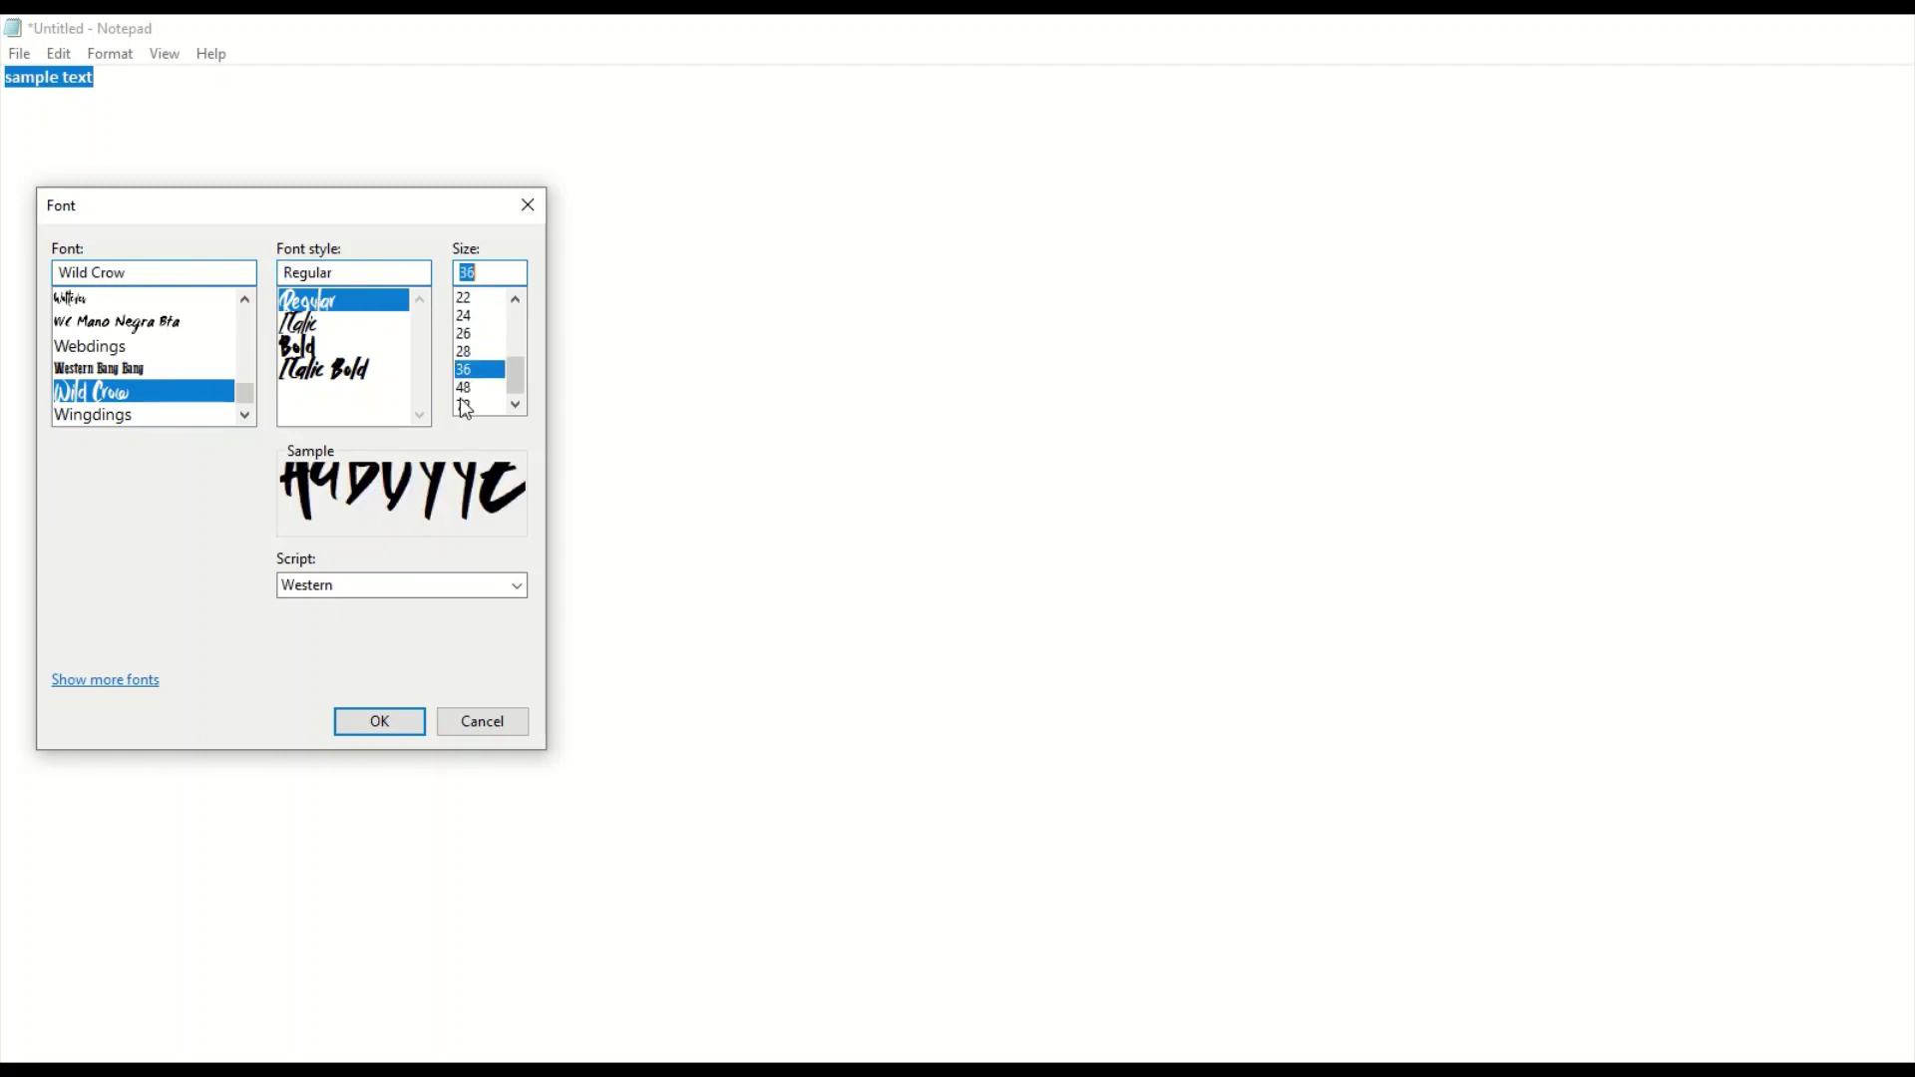
pyautogui.click(414, 720)
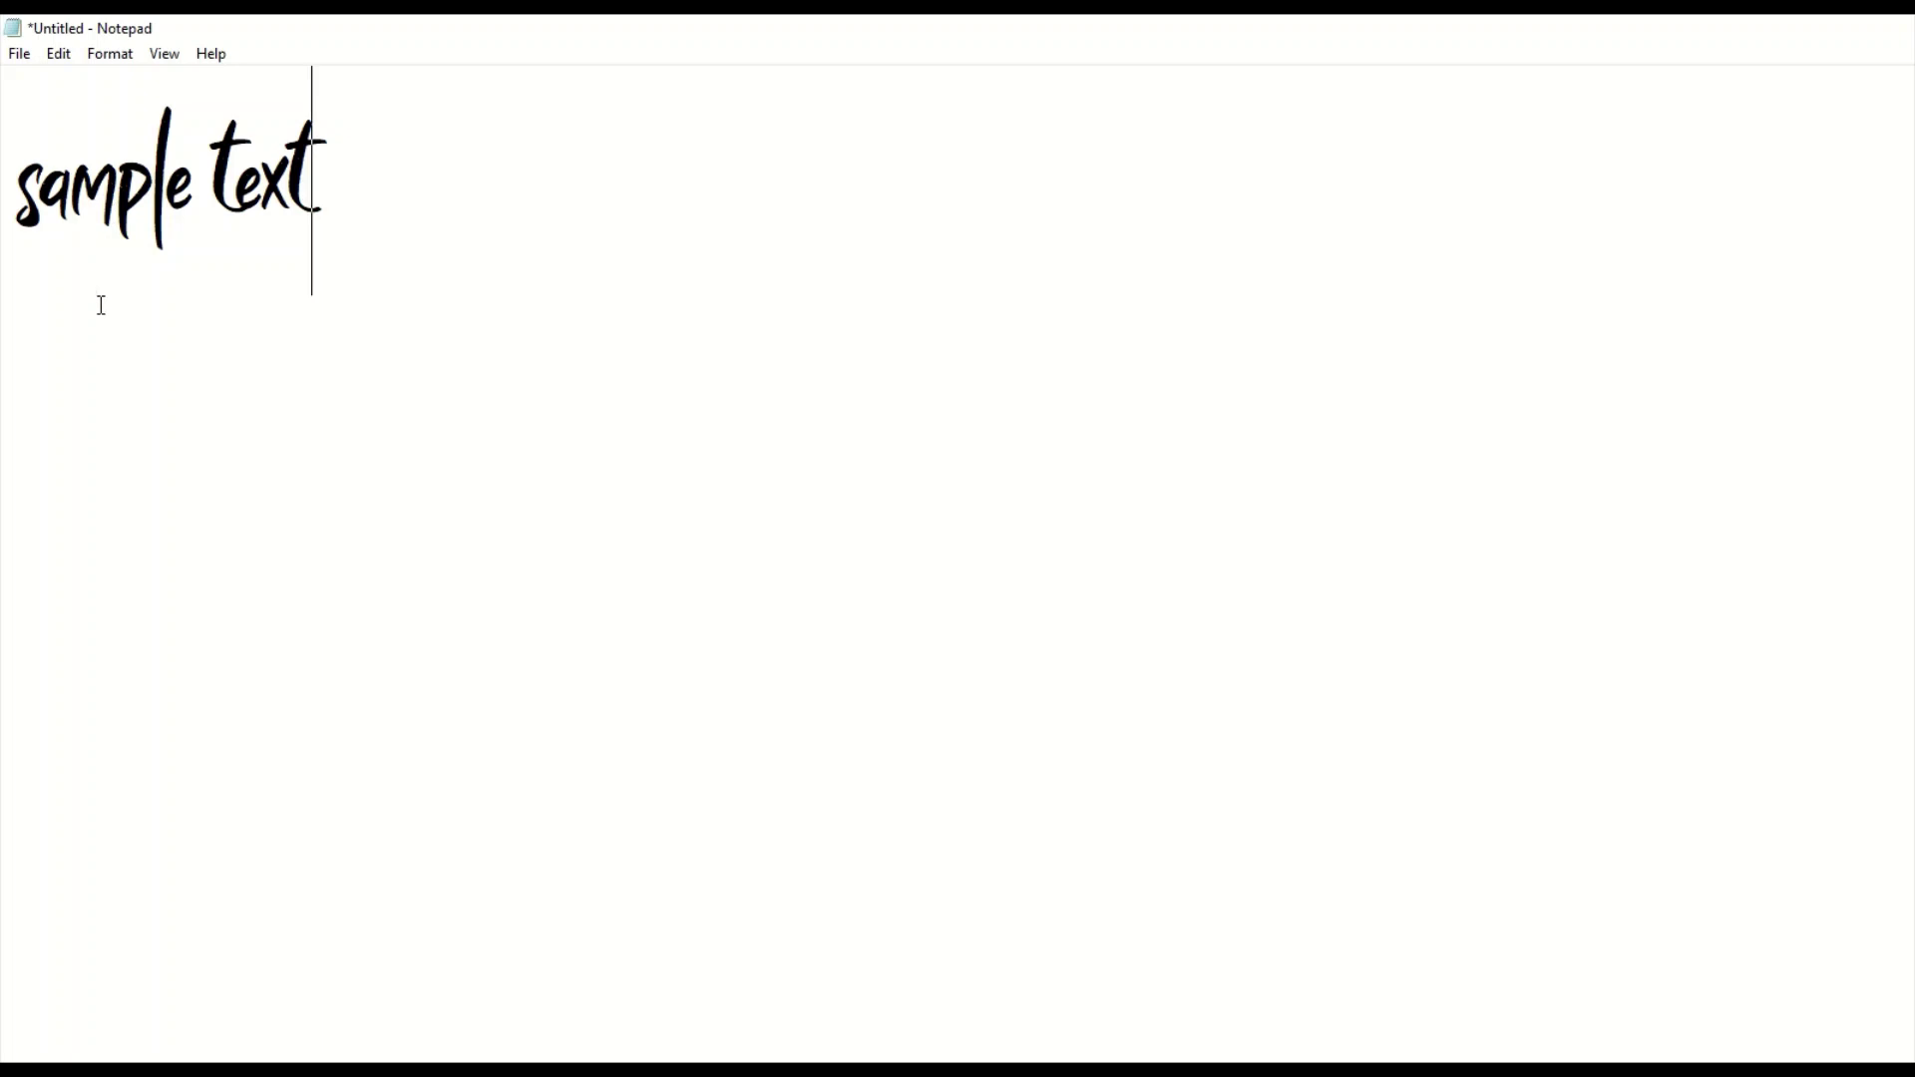
# Add the line 'very easy to download' below 'sample text', ending with a new blank line.
pyautogui.press('Return')
pyautogui.write('very easy to do')
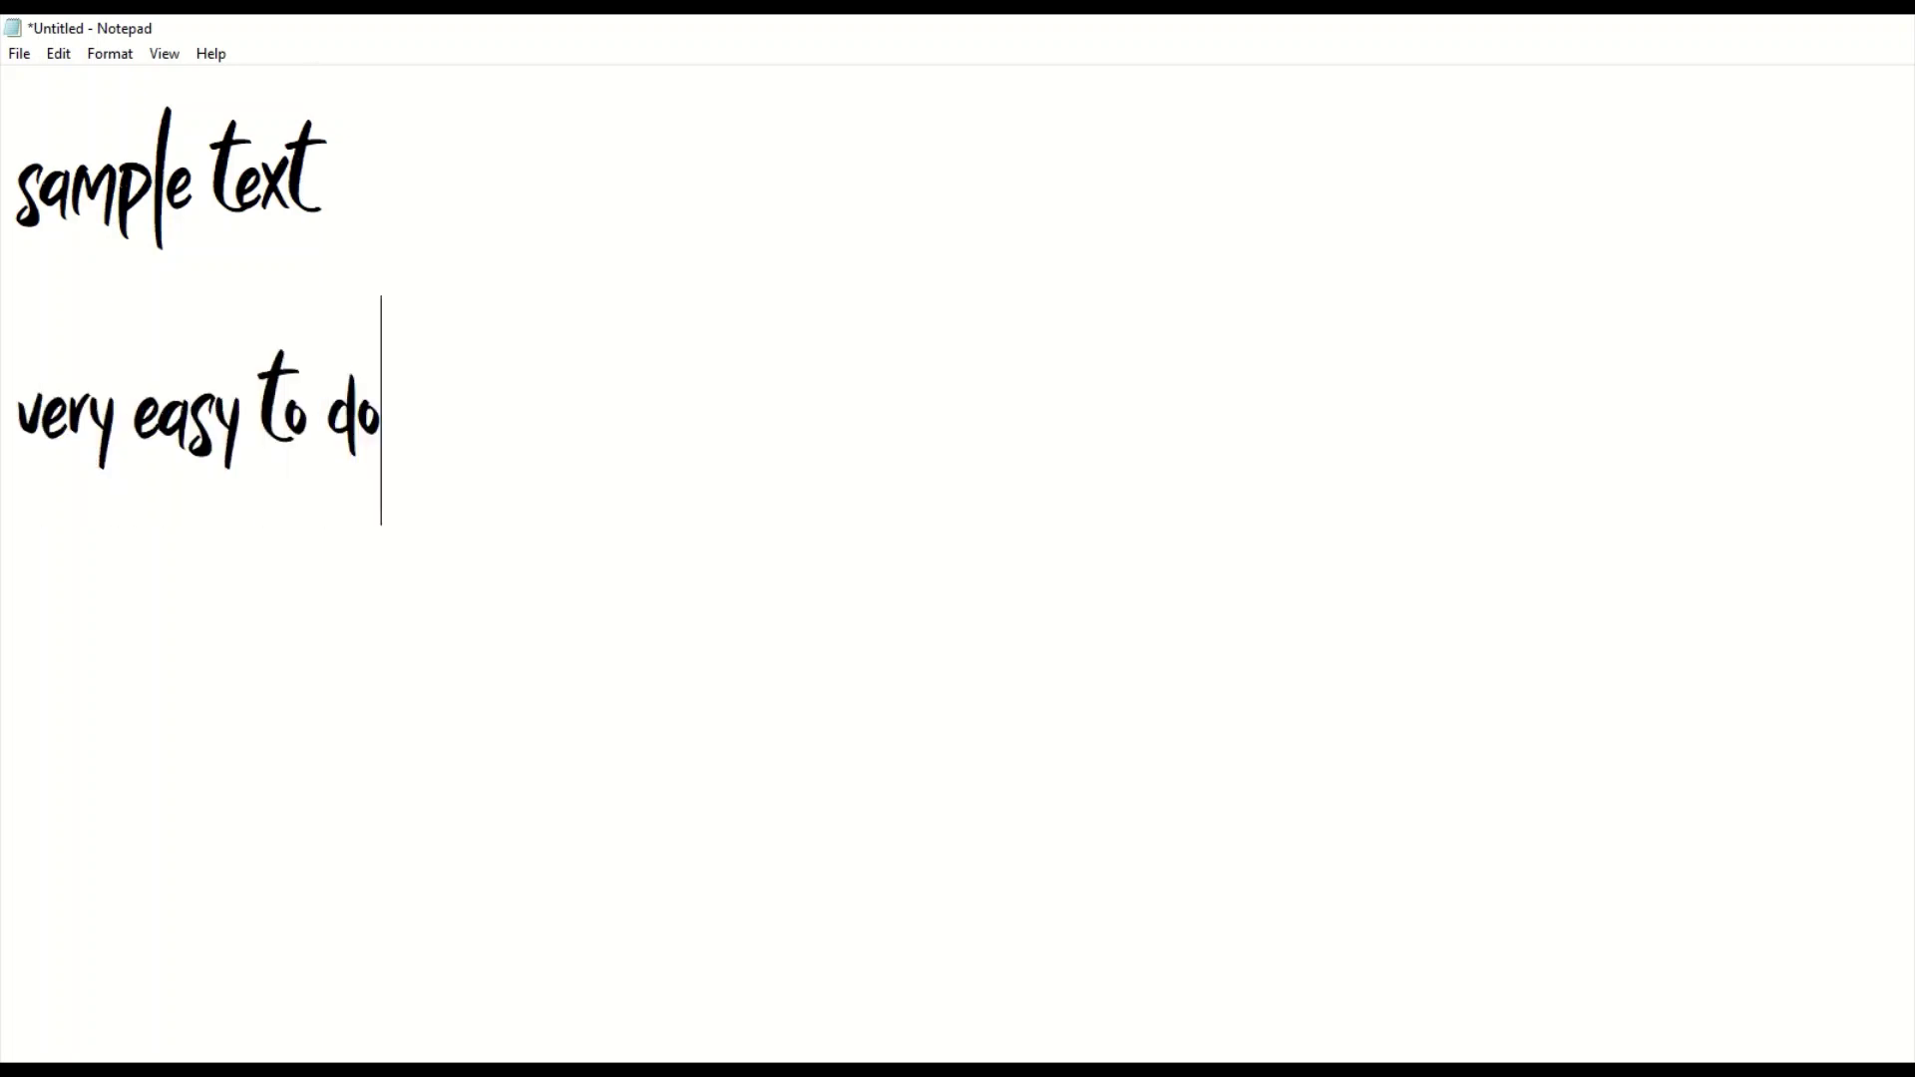
pyautogui.write('wnload')
pyautogui.press('Return')
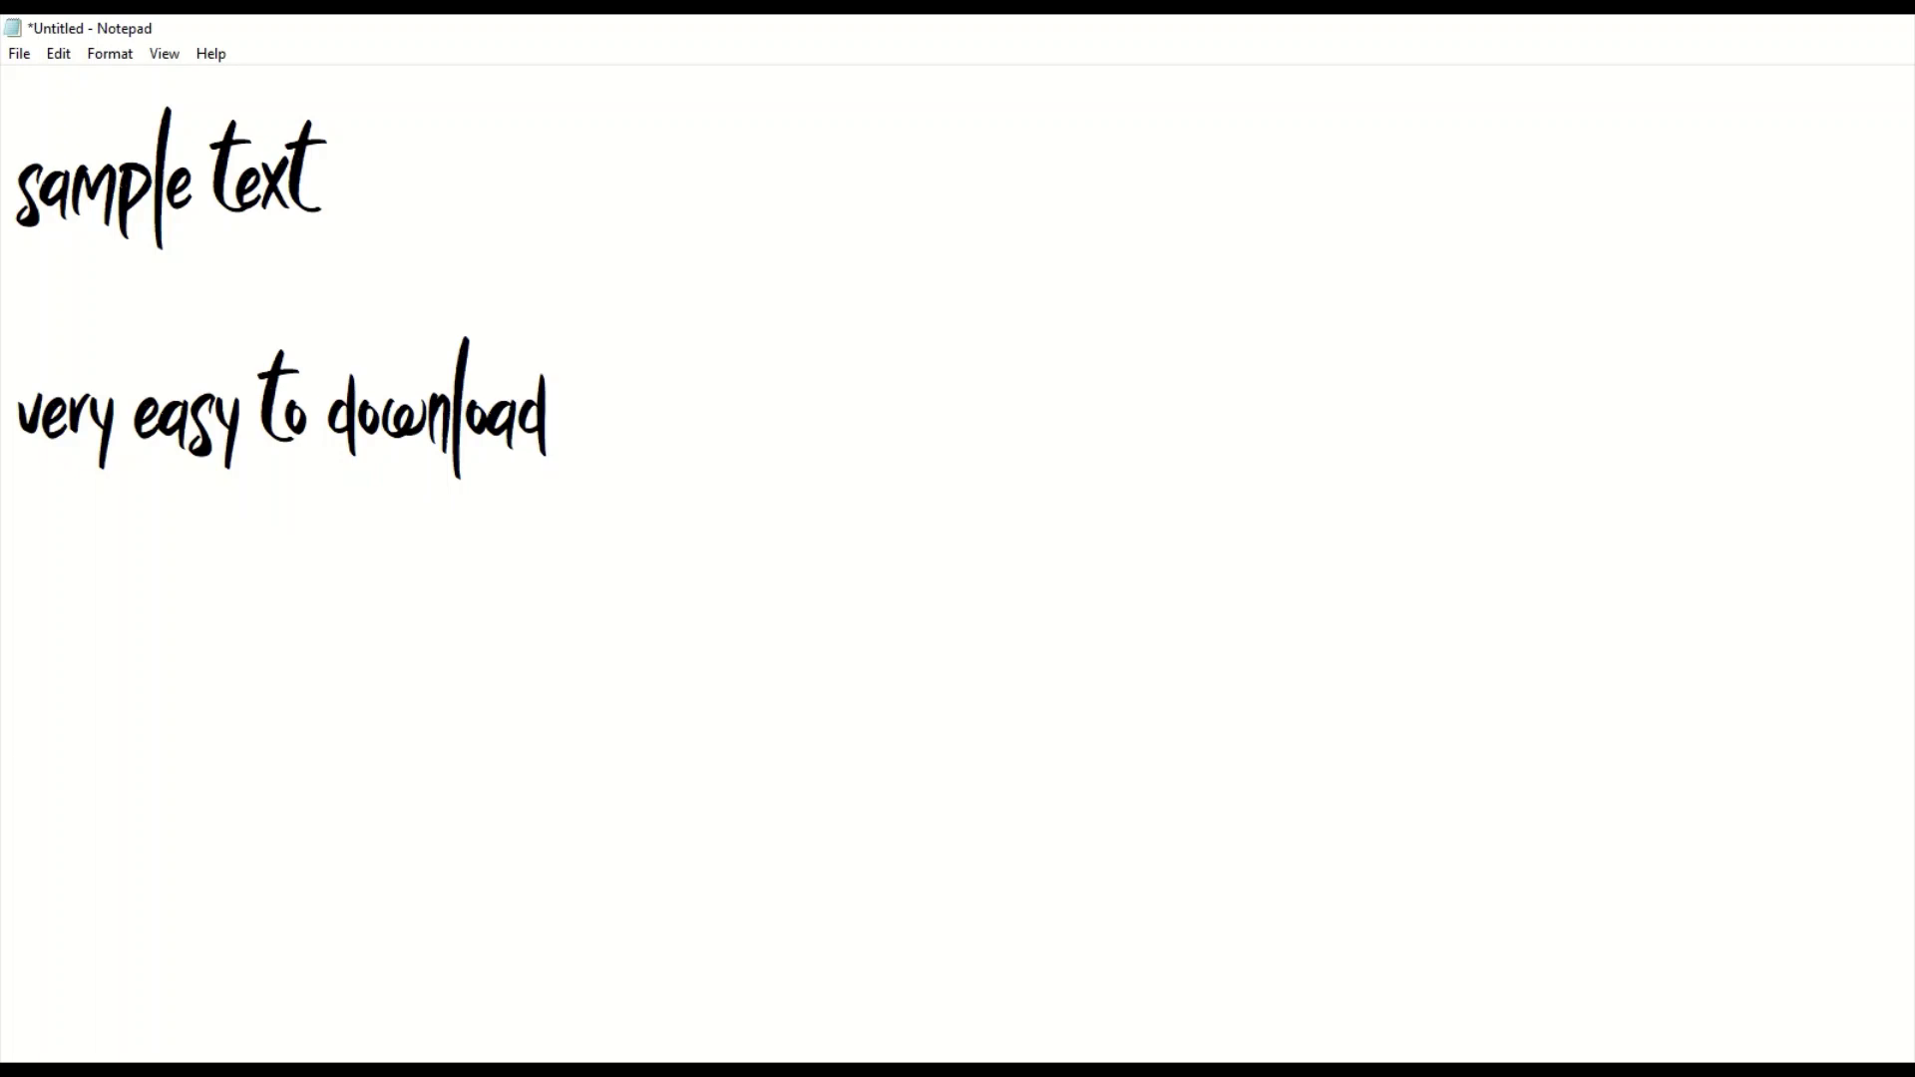